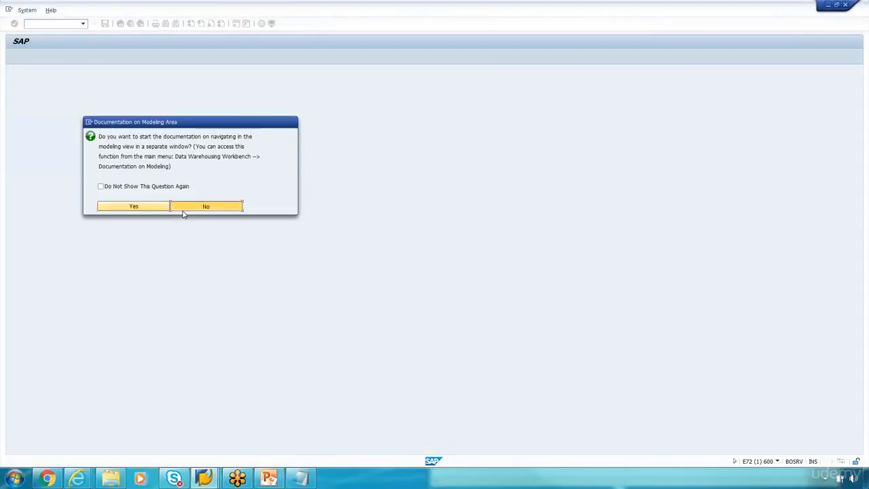
Step: Search the InfoProviders for 0fgl_c10, which finds no object, then bring up the Notepad notes
left_click(183, 207)
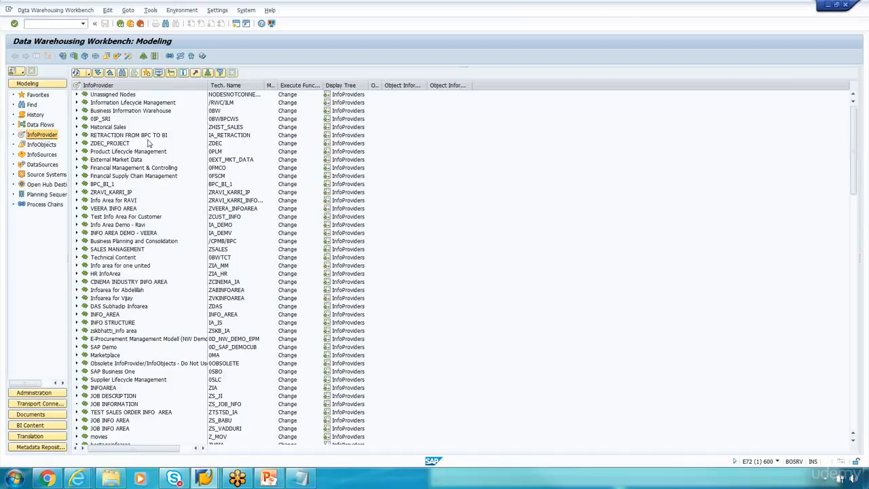
left_click(122, 73)
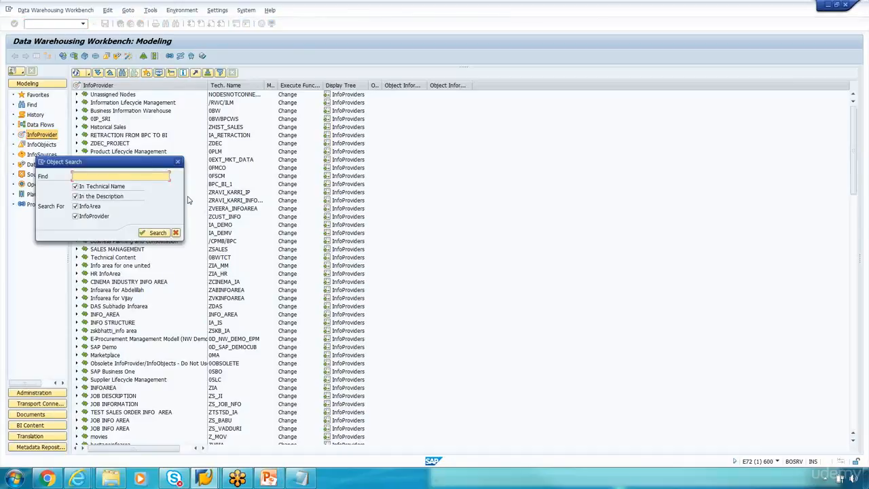
left_click_drag(139, 158, 262, 169)
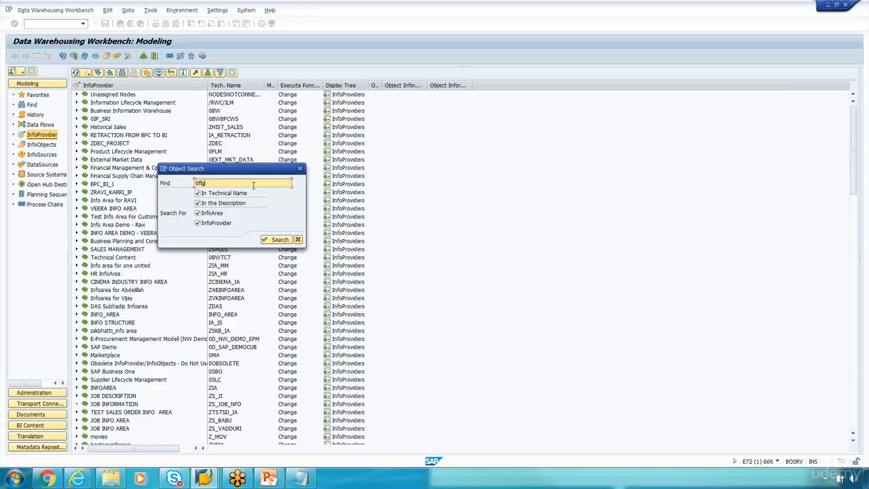
key("Return")
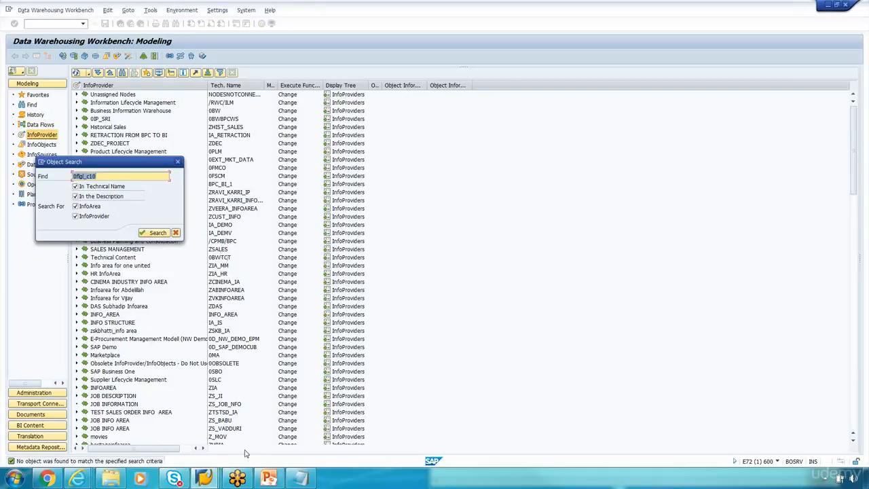
left_click(301, 479)
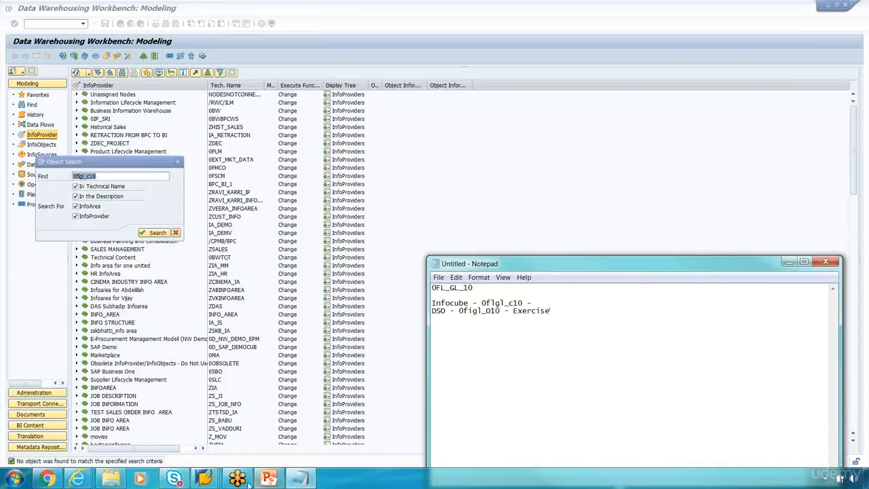
Step: Review the 0FI_GL_10 DataFlow slide in PowerPoint, then return to the Workbench's object search
left_click(269, 479)
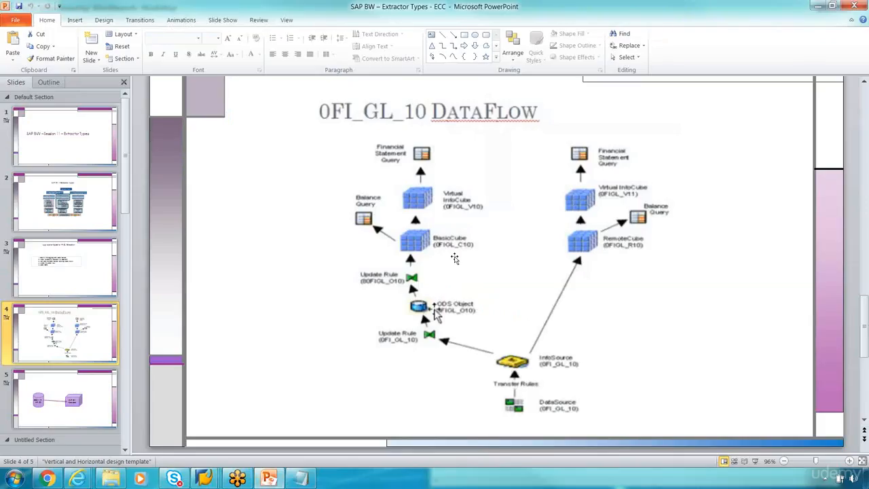
key("alt+Tab")
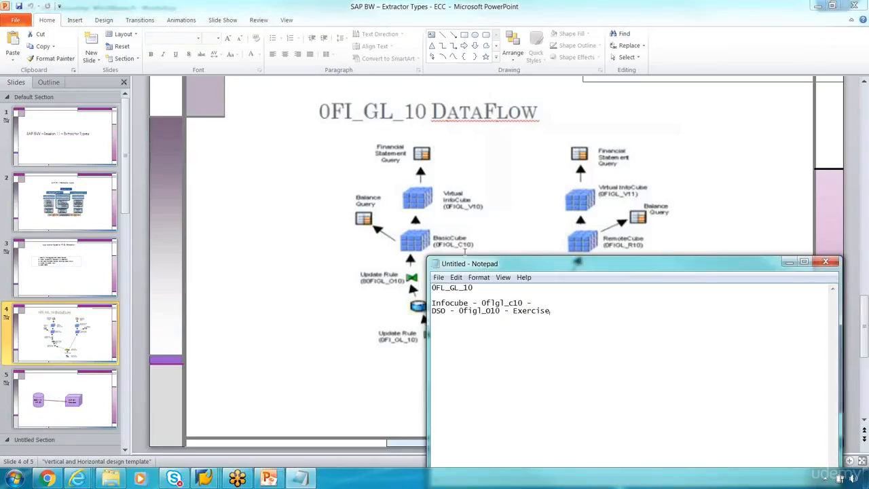
key("alt+Tab")
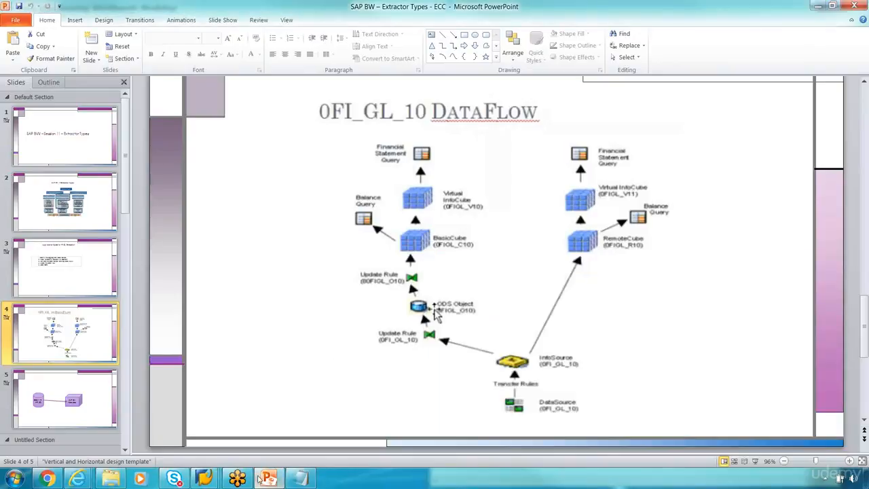
mouse_move(203, 479)
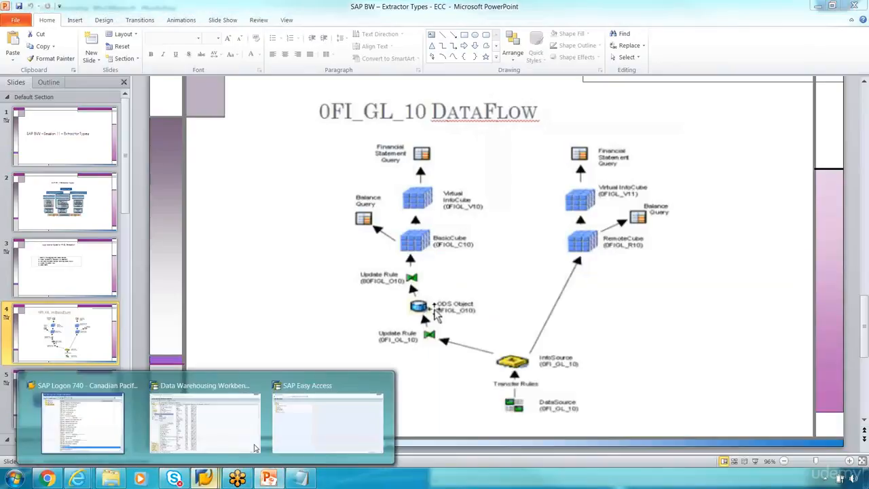
left_click(219, 432)
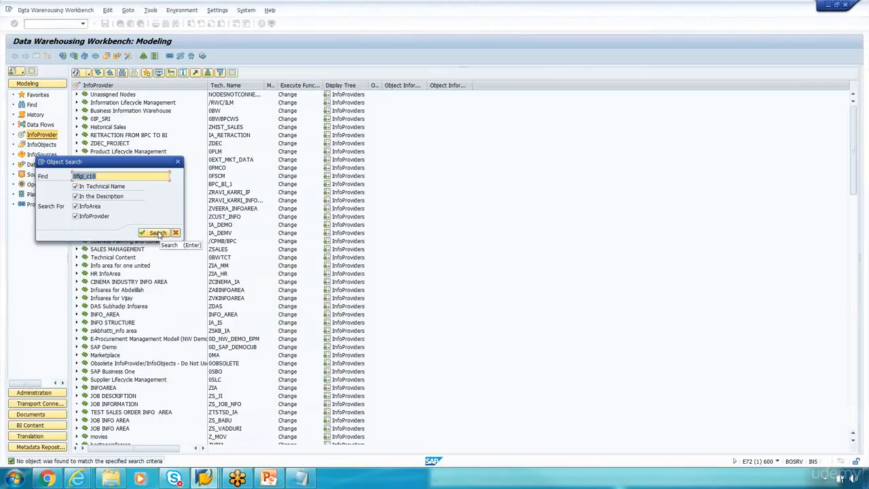
Step: Close the object search and switch the workbench to the BI Content area
left_click(122, 174)
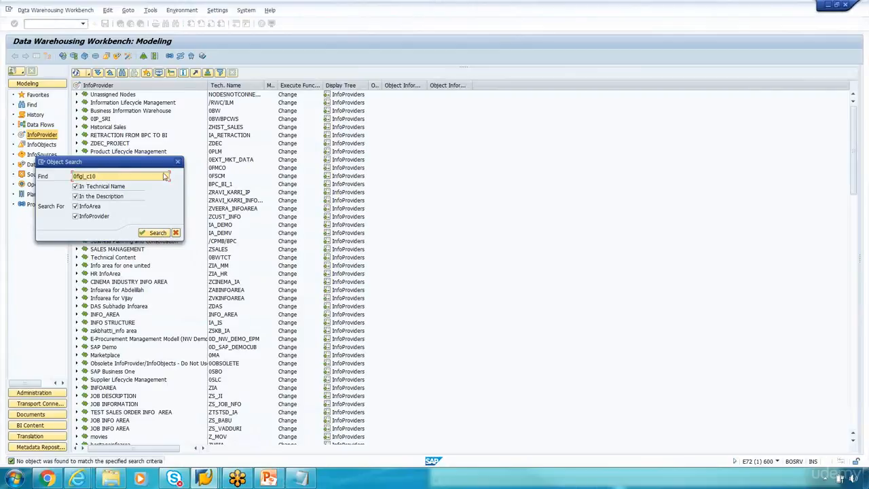
left_click(178, 162)
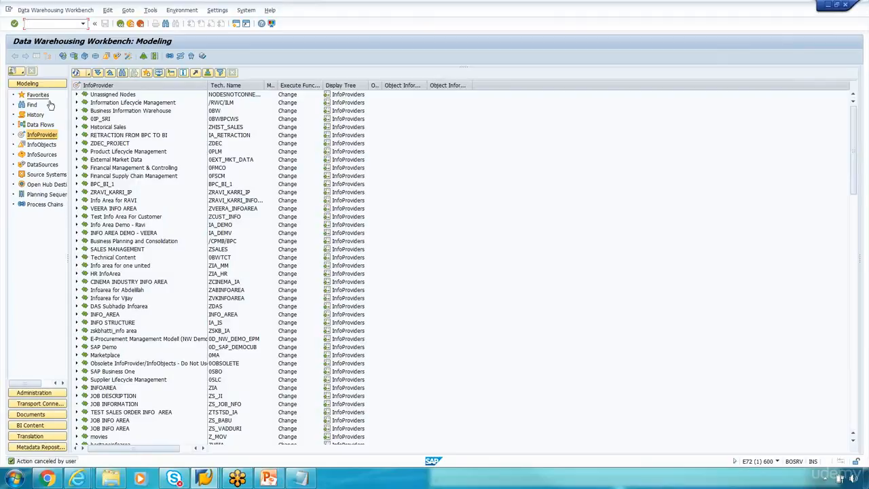
left_click(45, 425)
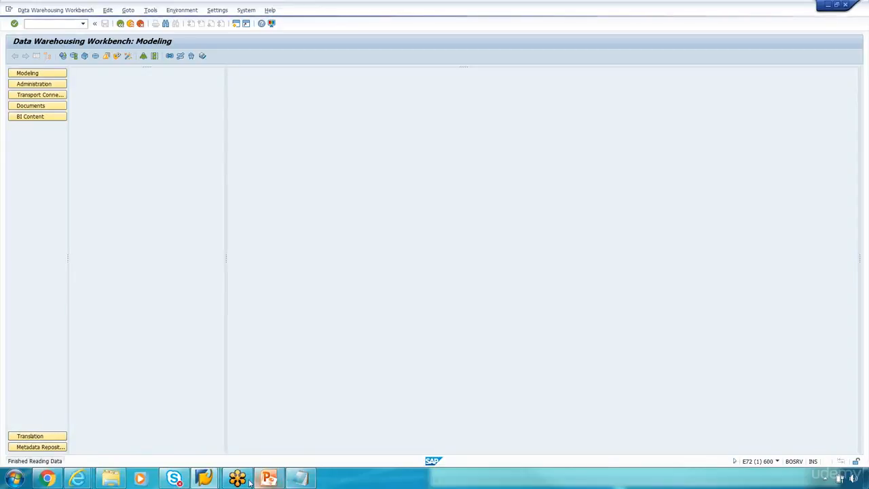
Step: Run transaction rsa5 in SAP Easy Access, then return to the BI Content workbench
mouse_move(205, 474)
left_click(303, 428)
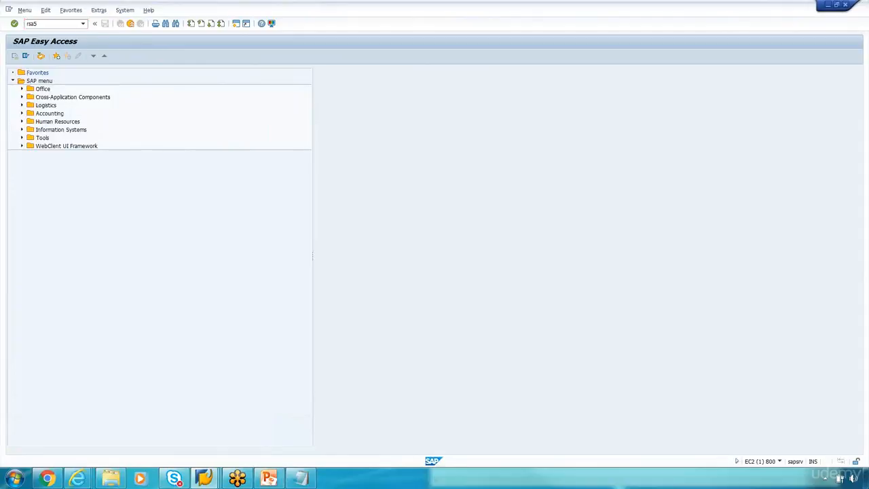
type("rsa5")
key("Return")
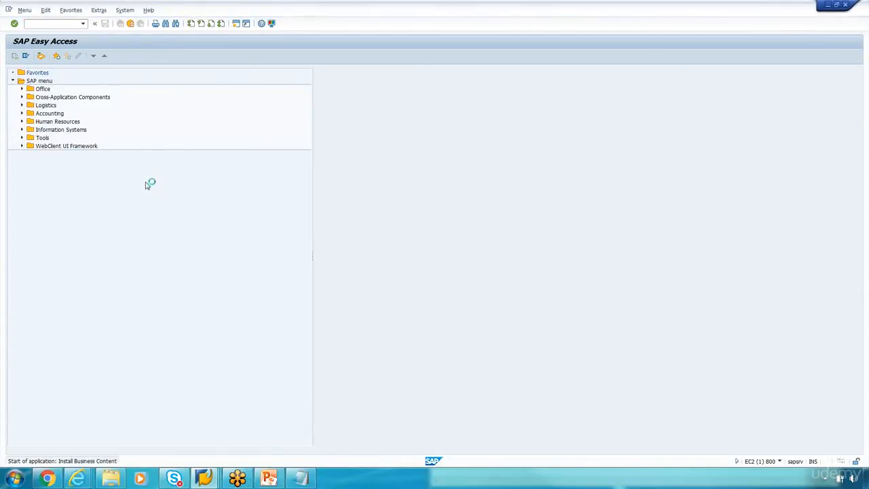
key("alt+Tab")
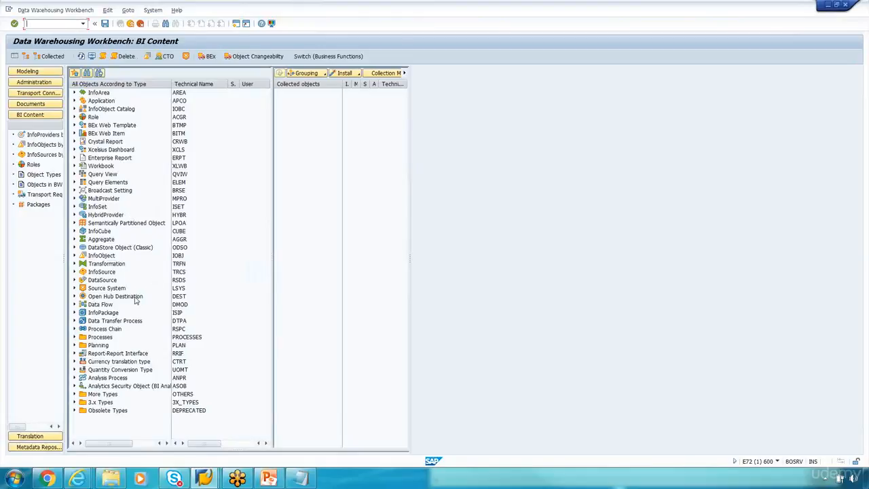
Step: Expand InfoCube in the BI Content tree and list the selectable InfoCubes, including 0FIAR_C30 and 0FIGL_C10
left_click(75, 231)
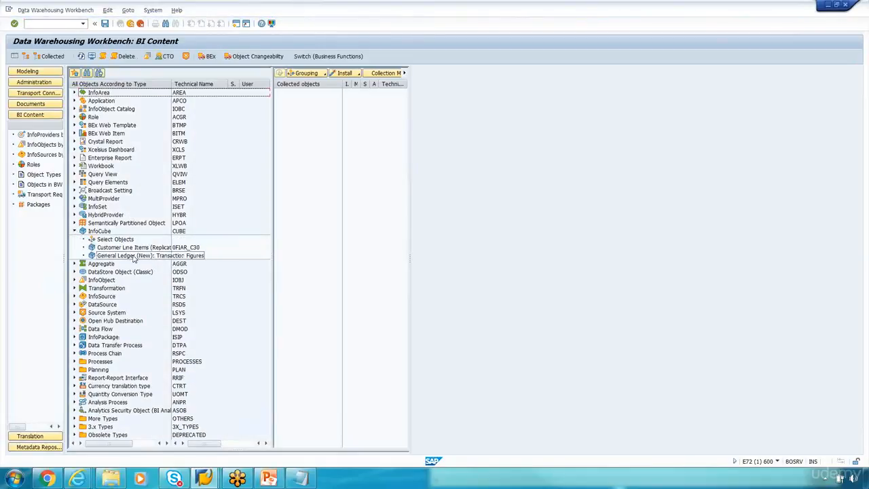
left_click_drag(171, 84, 186, 84)
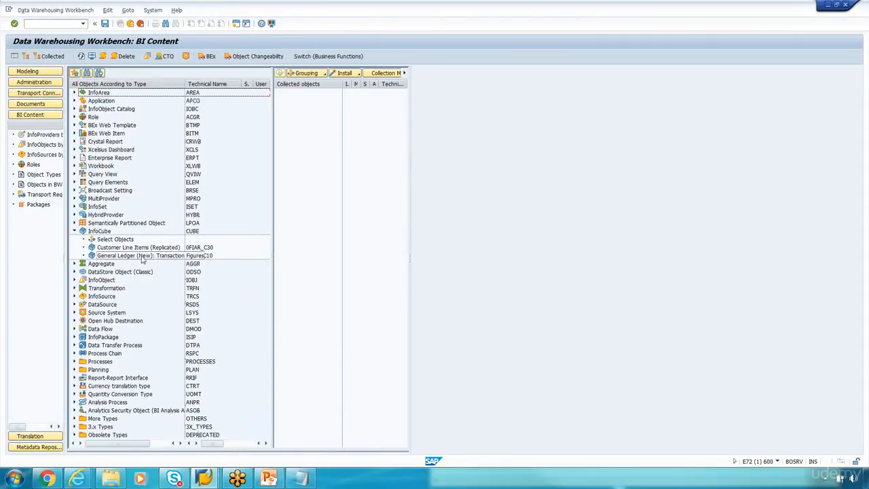
left_click(115, 240)
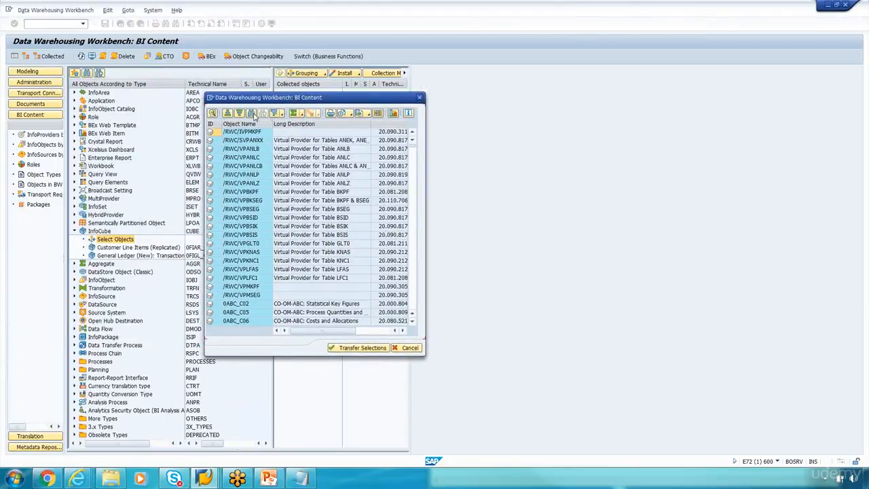
left_click(251, 114)
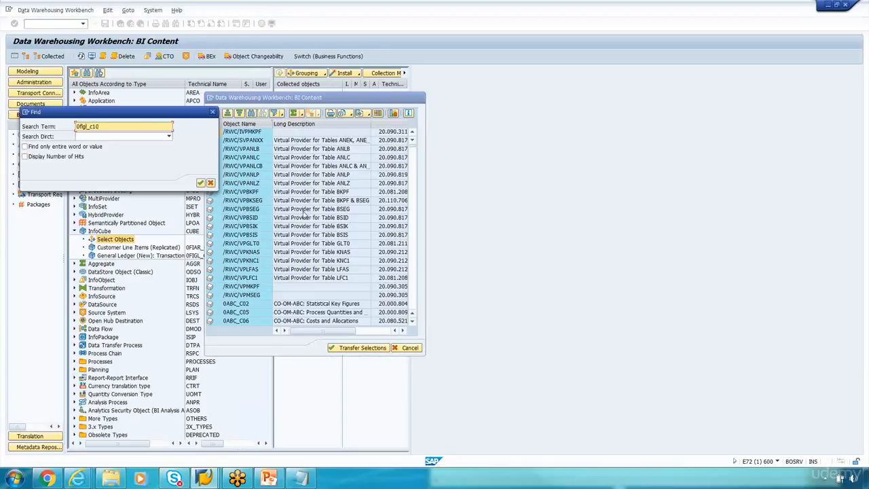
left_click(201, 183)
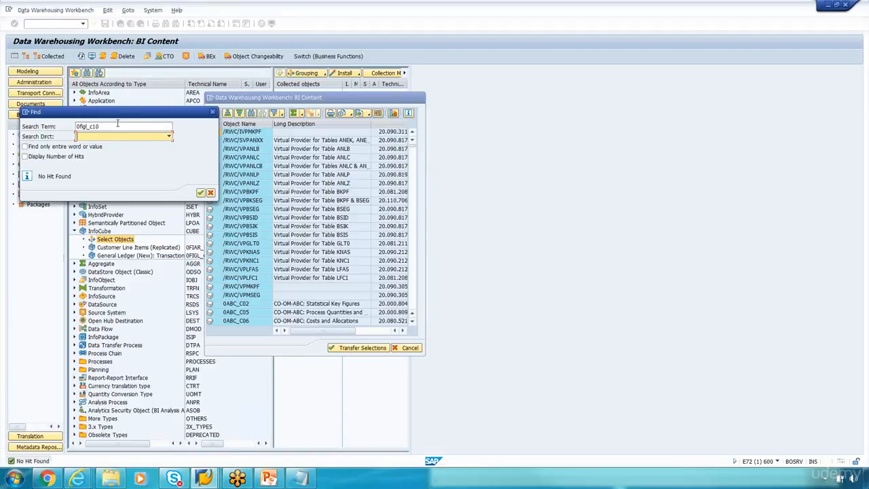
left_click_drag(118, 118, 316, 133)
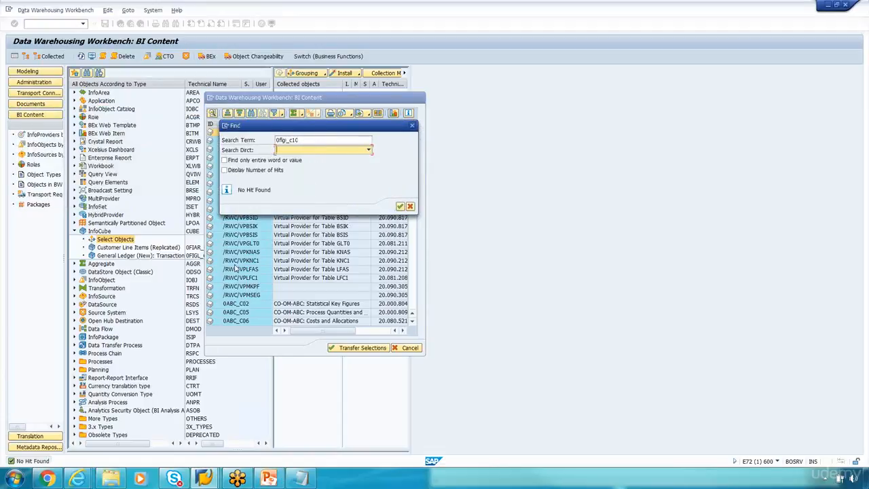
left_click(400, 206)
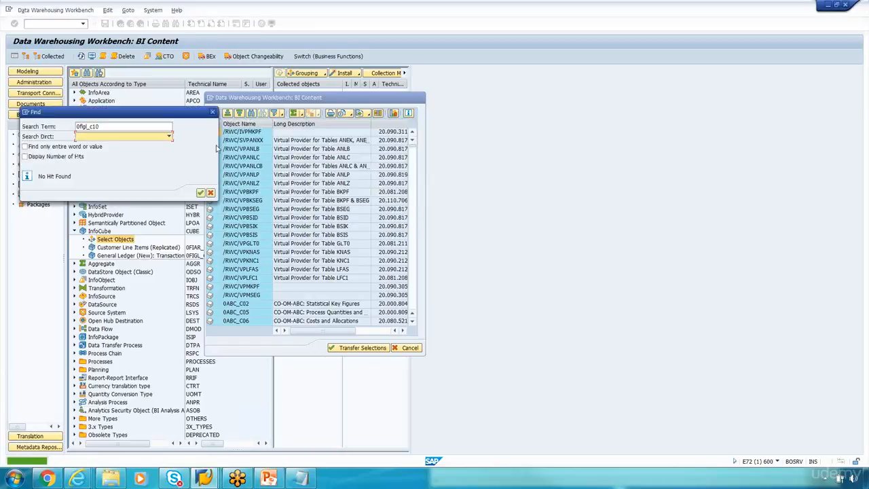
key("Escape")
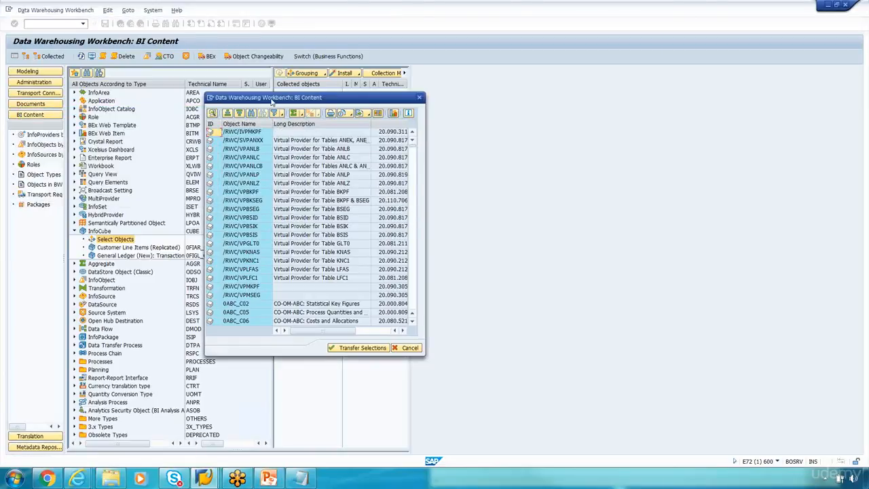
left_click_drag(272, 97, 383, 105)
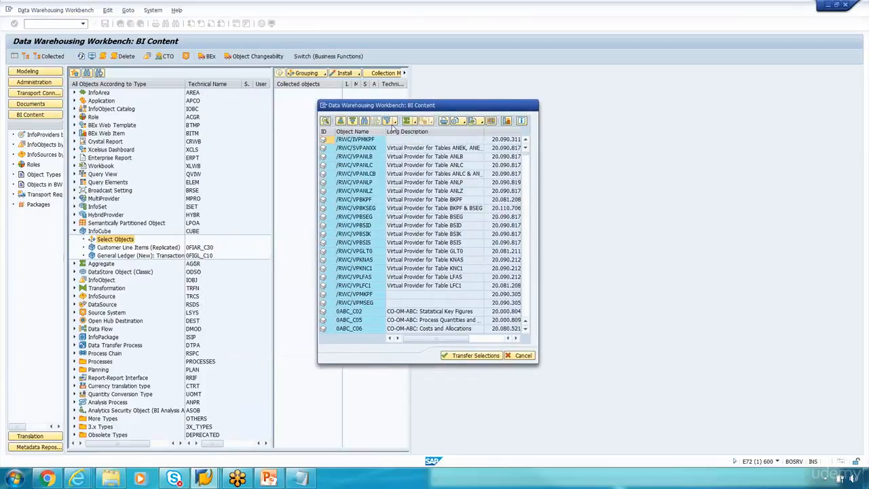
Step: Try a filter on the InfoCube list, then search it for 0fgl_c10, which finds nothing
left_click(395, 122)
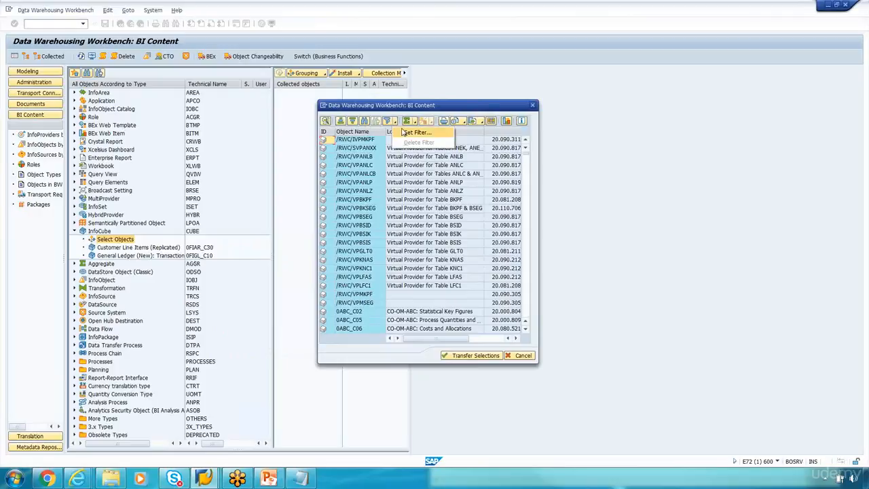
left_click(416, 132)
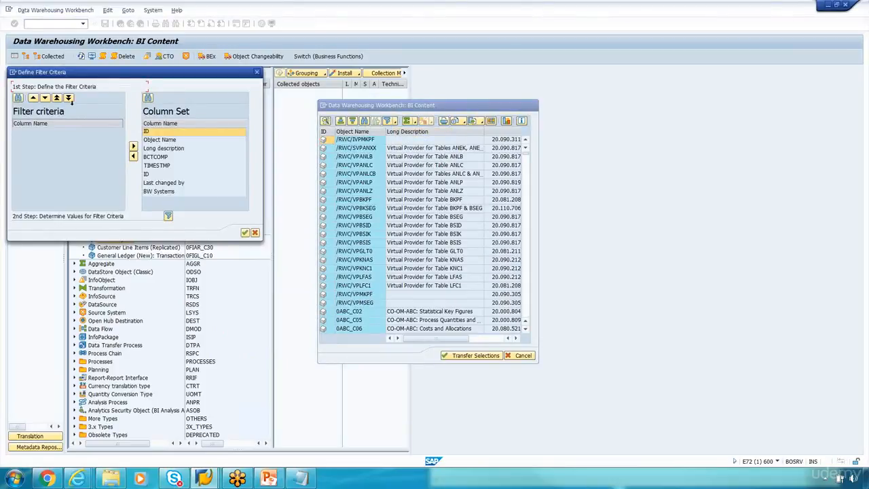
left_click(256, 72)
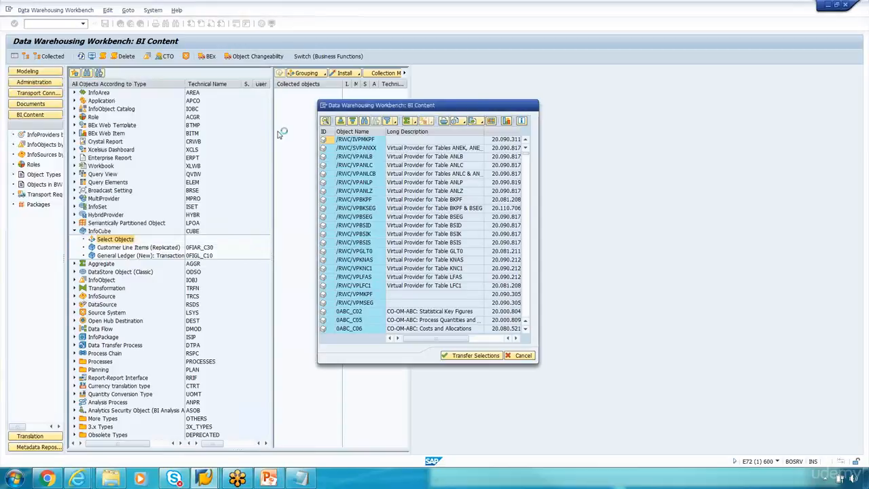
left_click(364, 122)
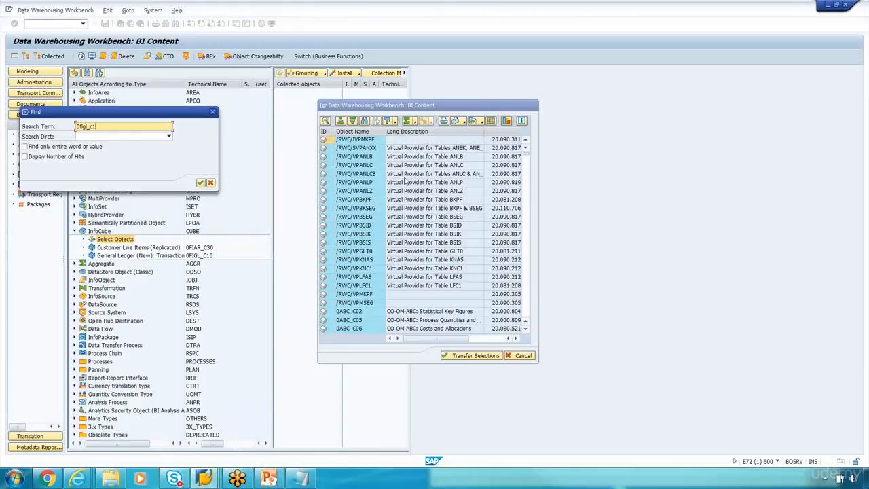
left_click(200, 183)
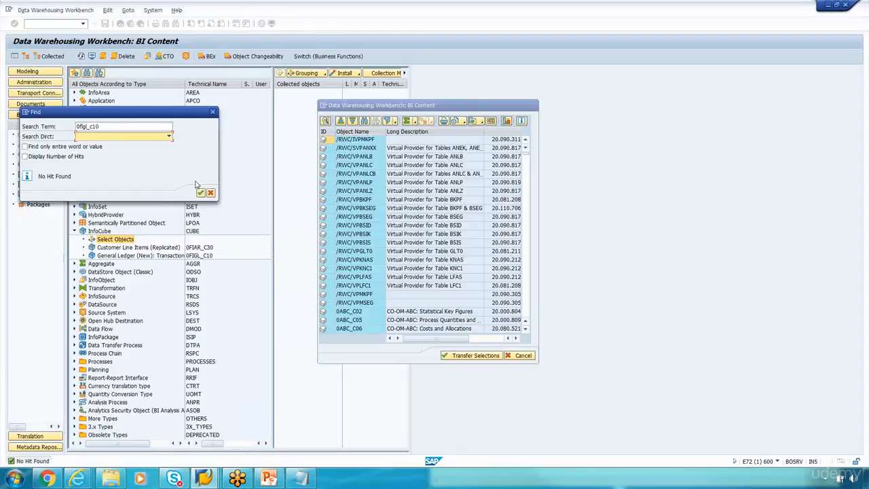
left_click_drag(170, 116, 362, 125)
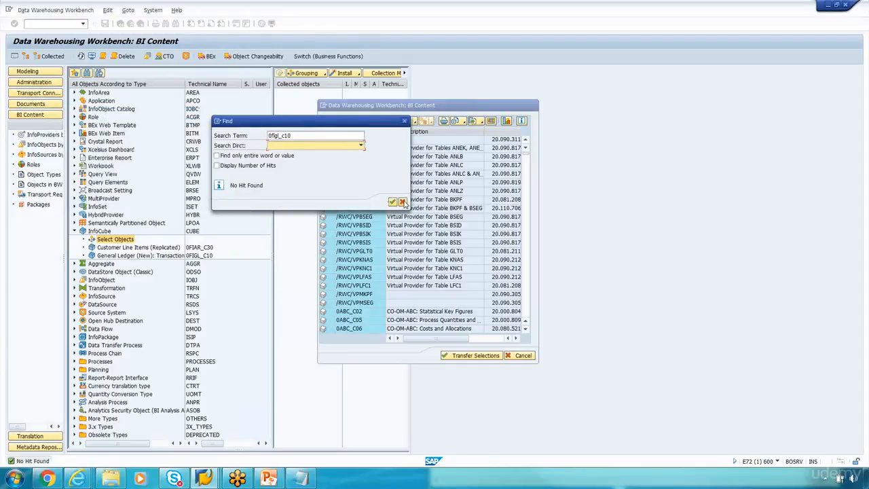
left_click(402, 202)
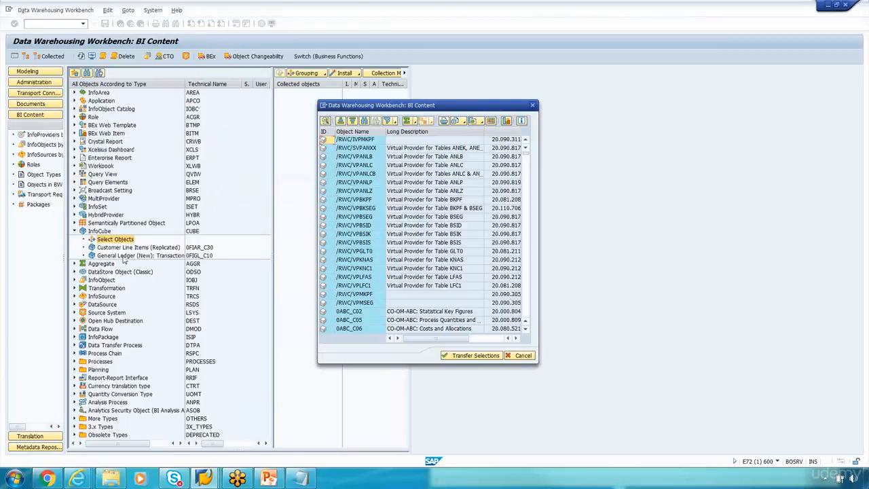
Step: Search the list for 0fgl_C11, dismiss the no-hit result, and scroll through the InfoCubes
left_click(366, 121)
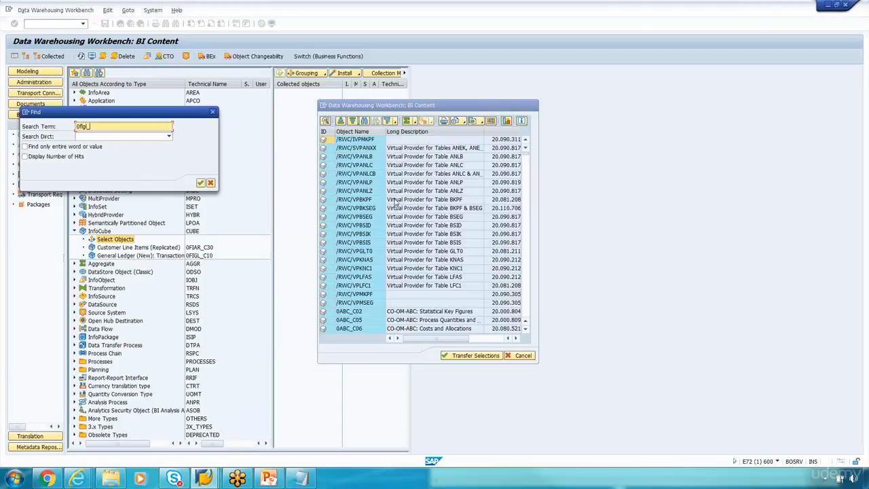
key("Return")
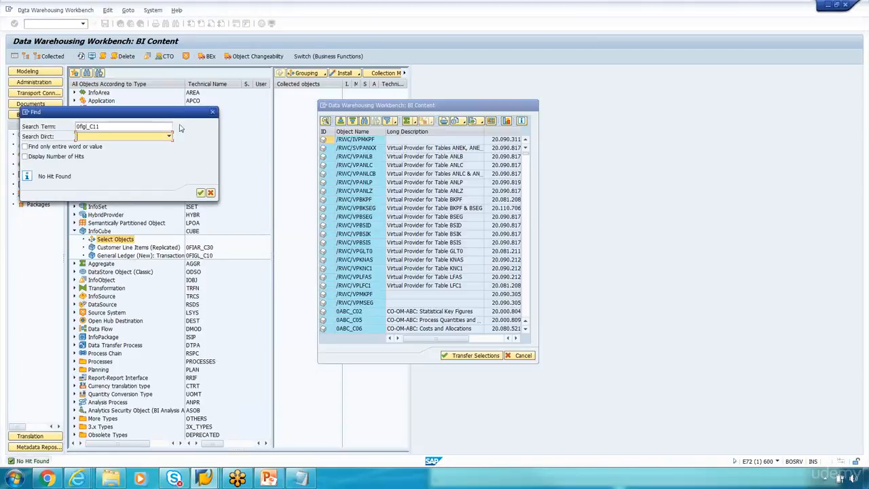
left_click_drag(172, 112, 390, 137)
left_click(429, 217)
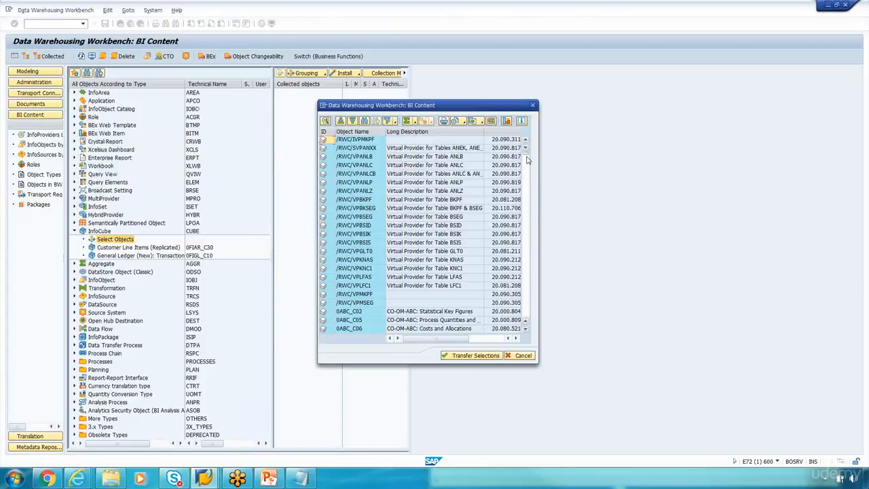
left_click_drag(528, 160, 533, 309)
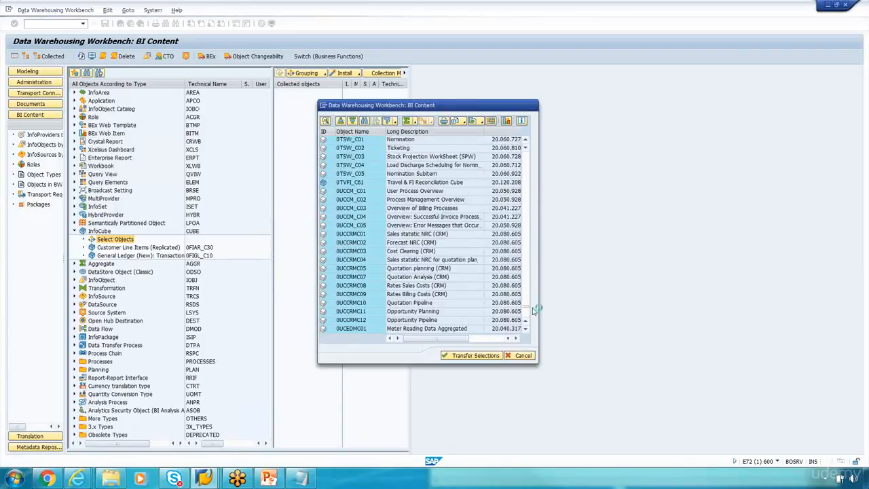
scroll(517, 299, "down", 15)
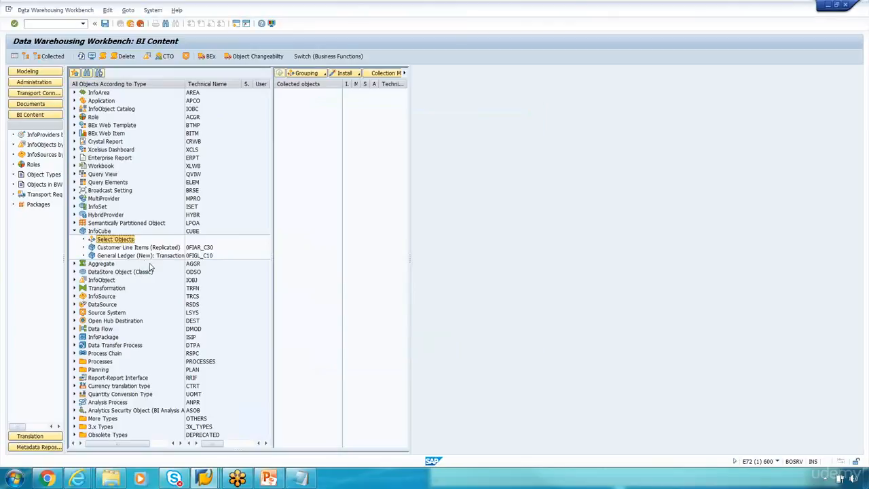
Step: Drag General Ledger (New) 0FIGL_C10 into Collected objects and widen the panes to show its columns
left_click_drag(415, 221, 490, 221)
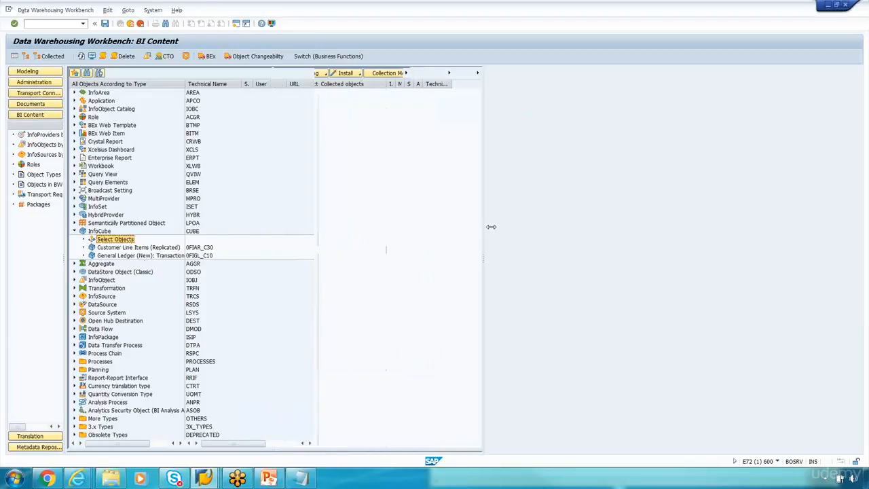
left_click_drag(319, 211, 289, 215)
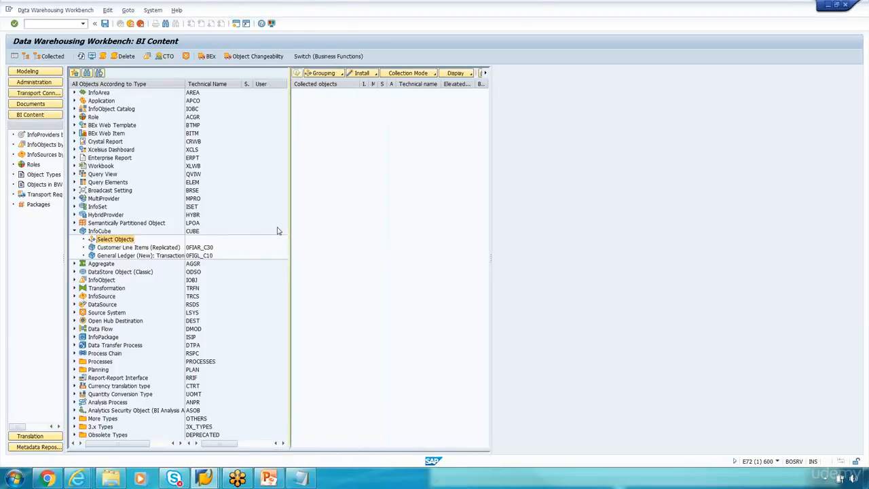
left_click(127, 255)
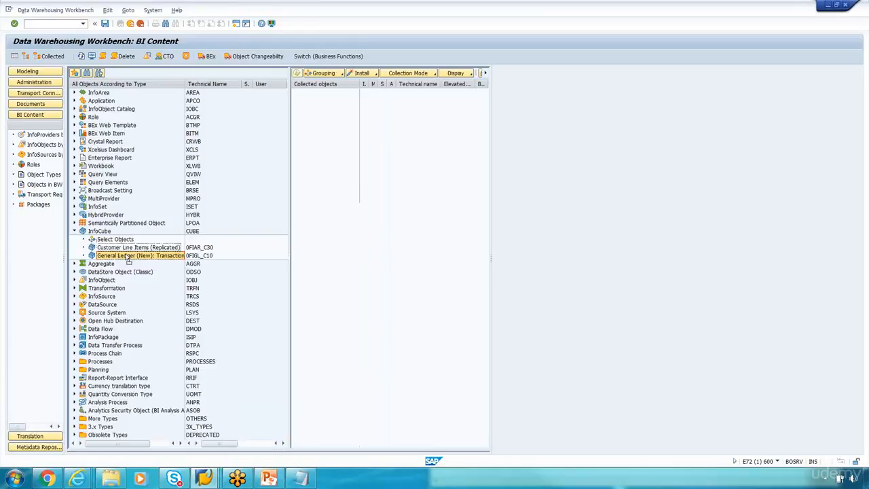
left_click_drag(126, 254, 351, 203)
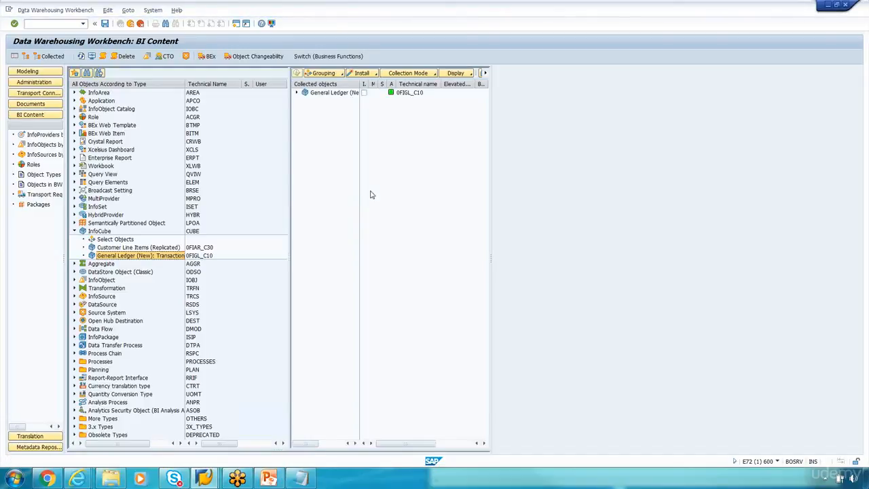
left_click_drag(291, 155, 274, 155)
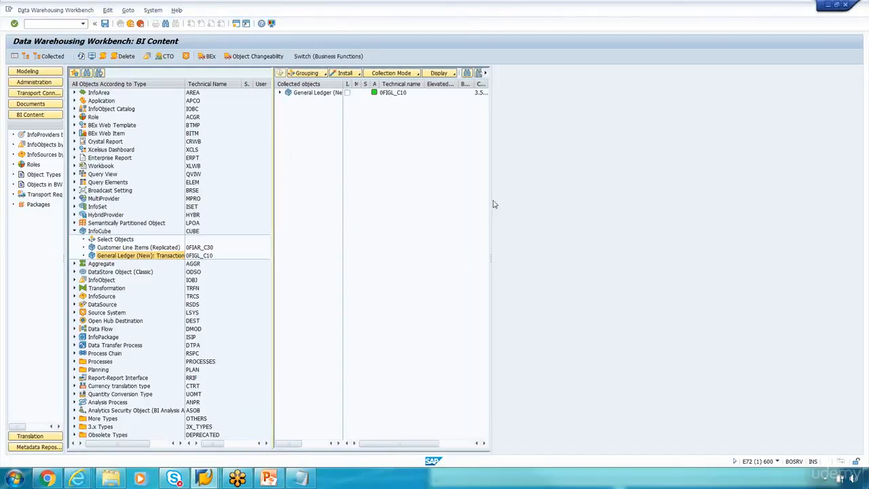
left_click_drag(491, 200, 568, 202)
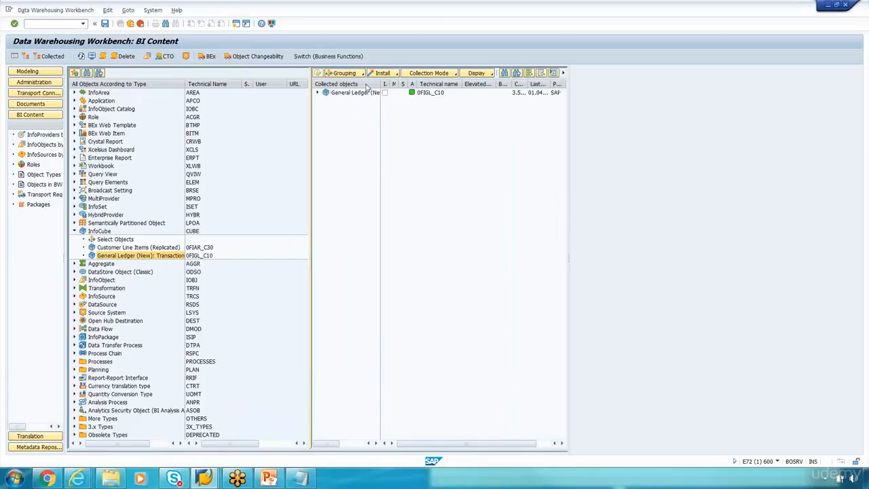
left_click(364, 75)
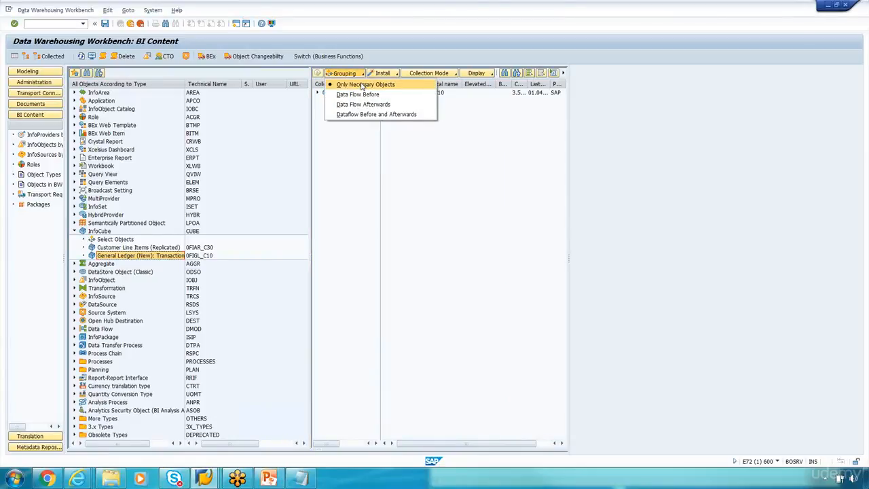
Step: Look through the Install and Collection Mode options, and display the collected objects as a list
left_click(401, 54)
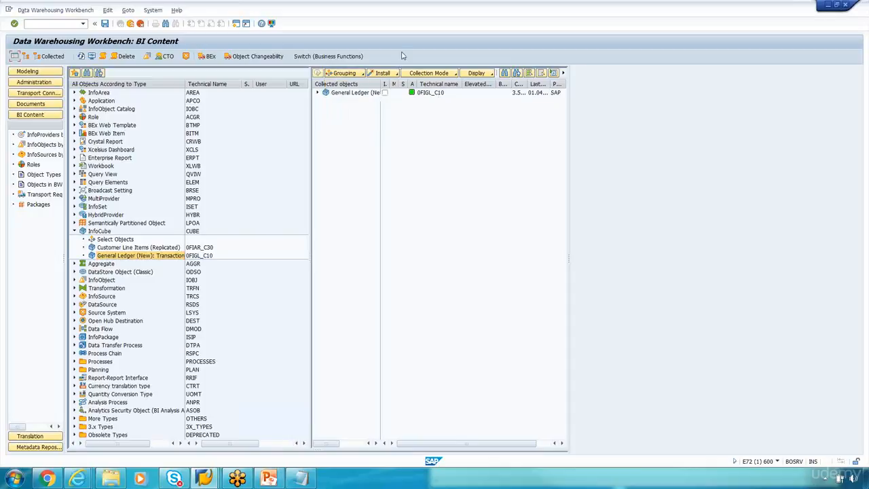
left_click(398, 74)
left_click(398, 74)
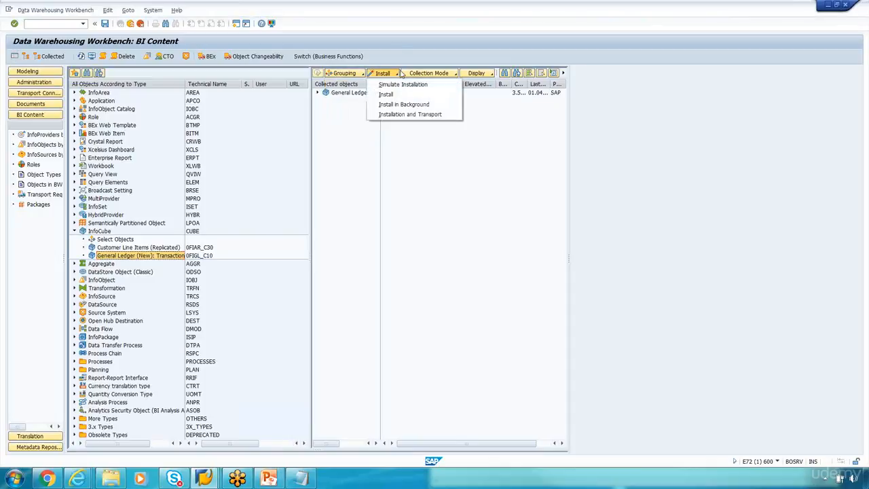
left_click(414, 56)
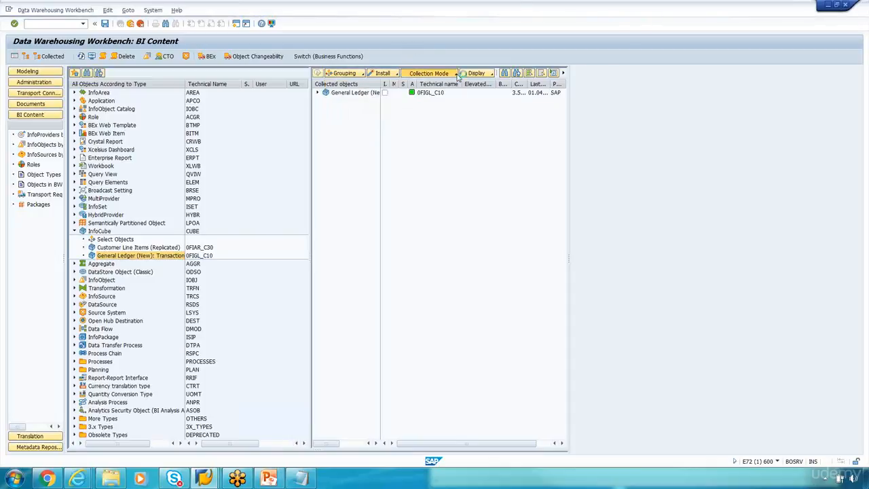
left_click(457, 74)
left_click(466, 52)
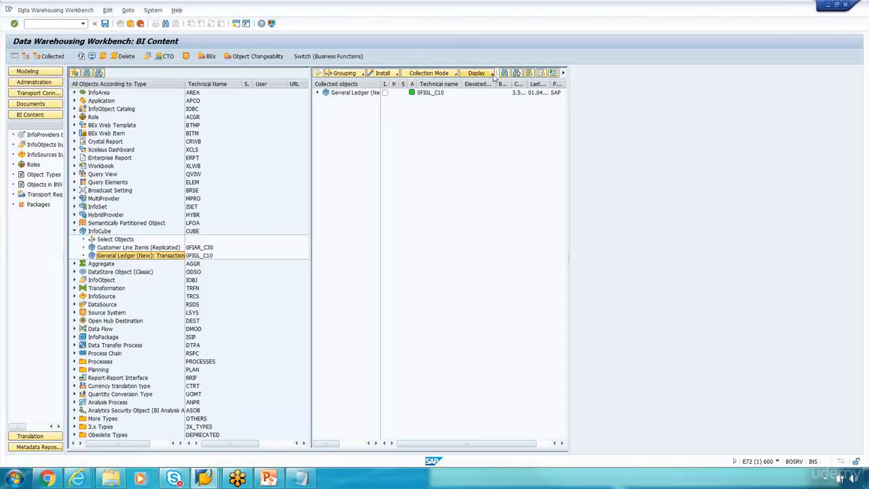
left_click(493, 73)
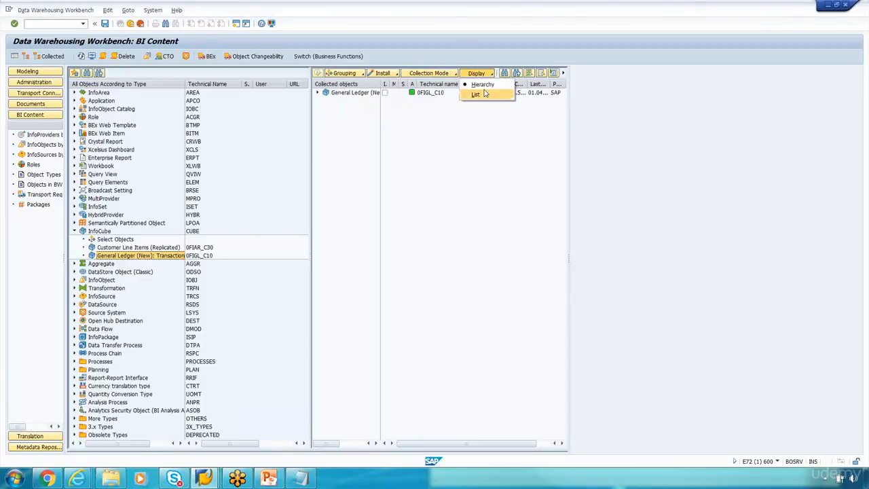
left_click(483, 95)
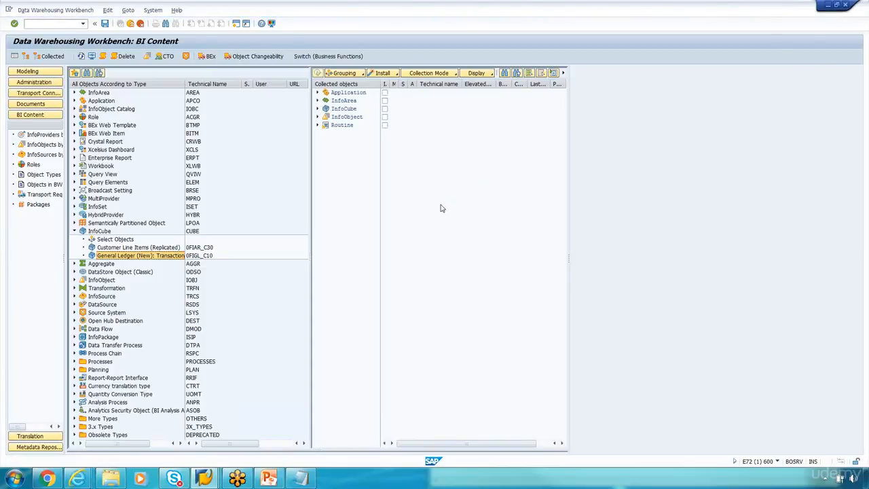
Step: Expand and collapse the Application, InfoArea, InfoObject and Routine groups, leaving the InfoCube group expanded
left_click_drag(310, 136, 296, 137)
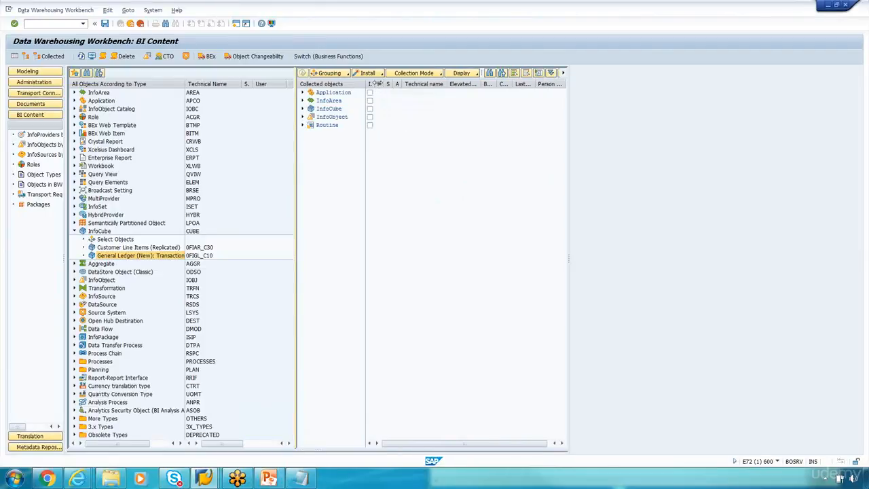
left_click_drag(375, 84, 419, 93)
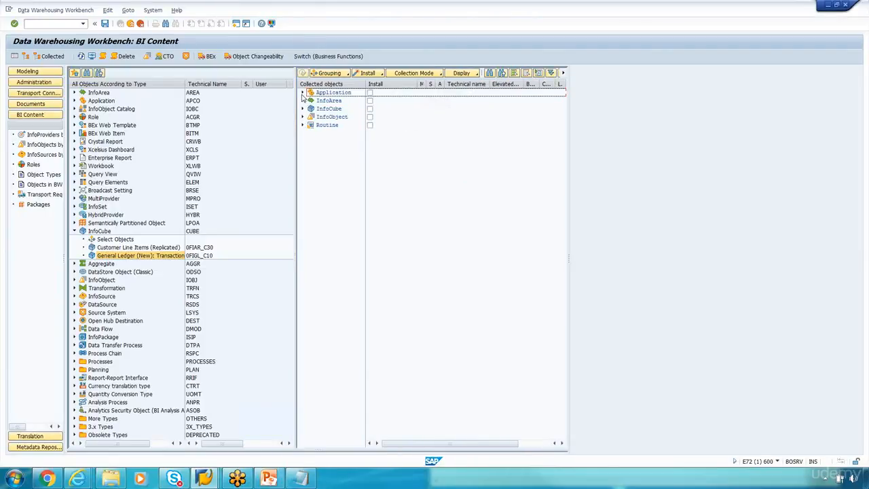
left_click(302, 93)
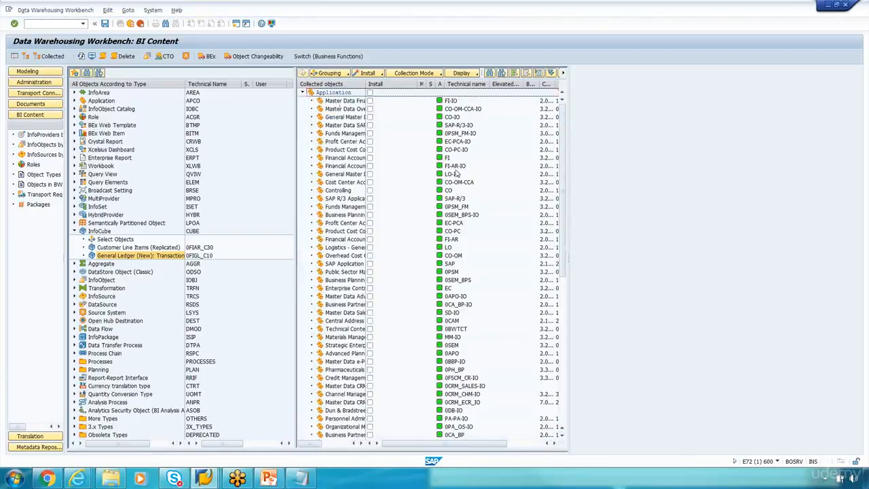
scroll(467, 308, "down", 3)
scroll(470, 312, "up", 3)
left_click(303, 93)
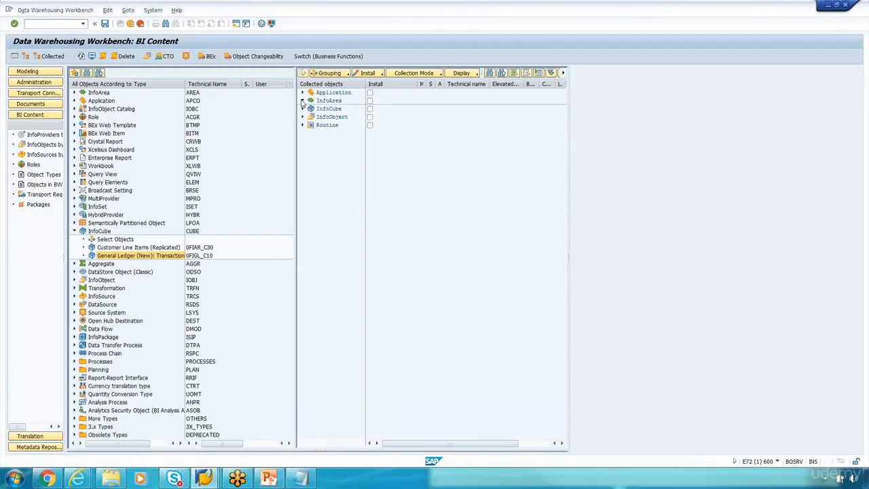
left_click(303, 101)
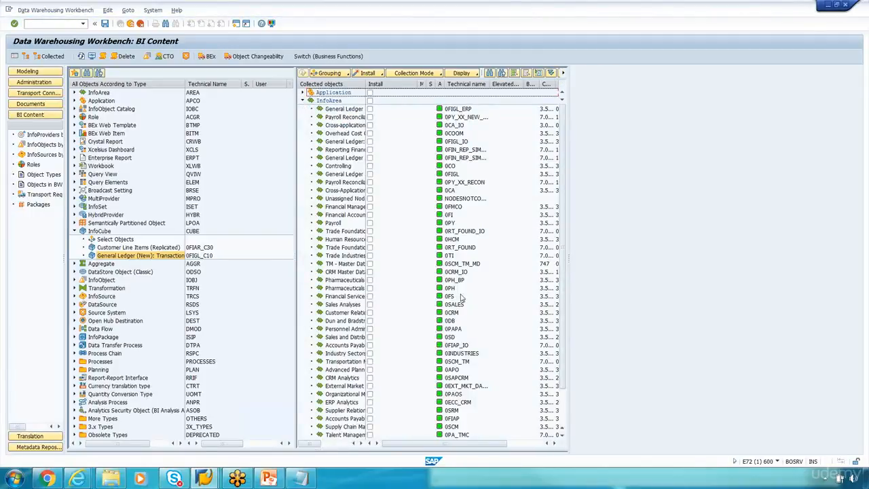
left_click(303, 101)
left_click(303, 116)
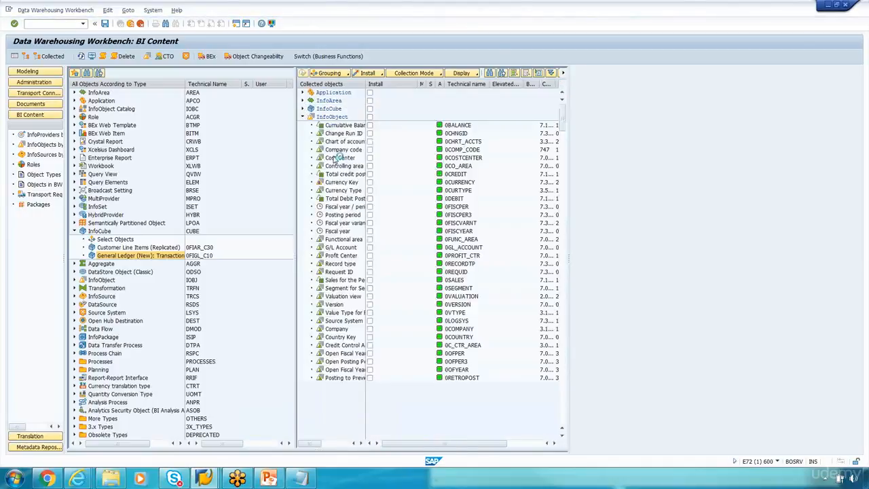
left_click(303, 117)
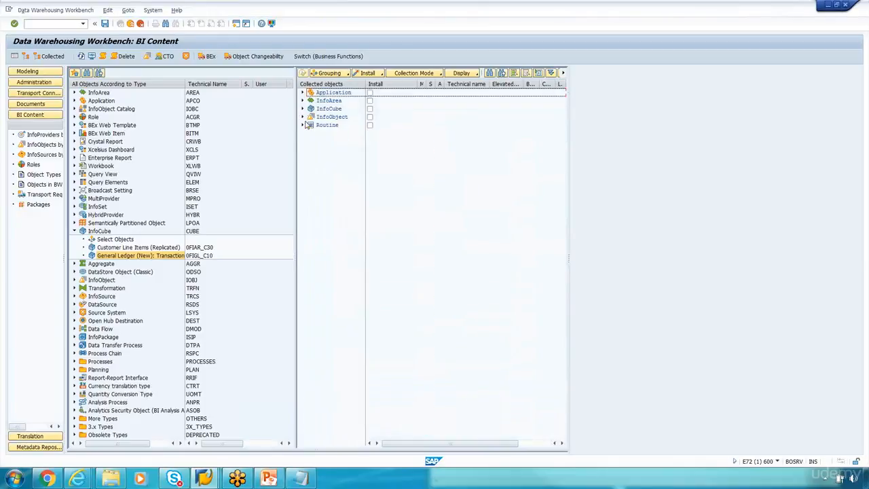
left_click(302, 126)
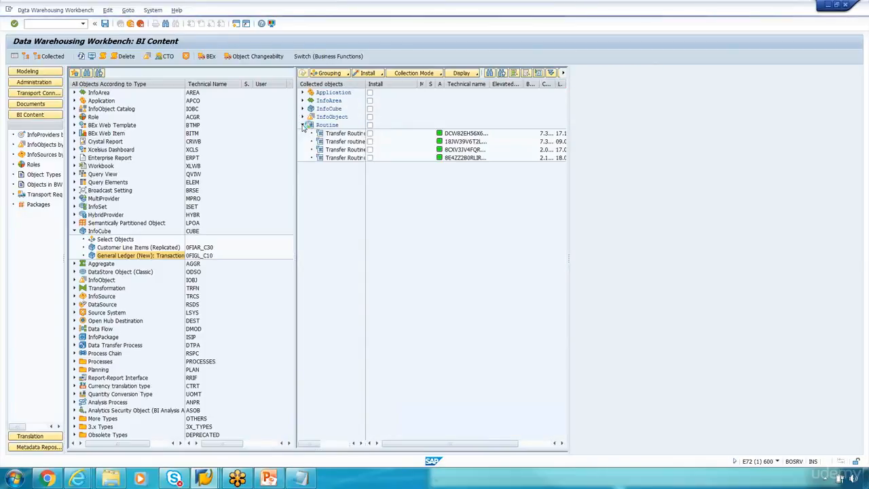
left_click(303, 126)
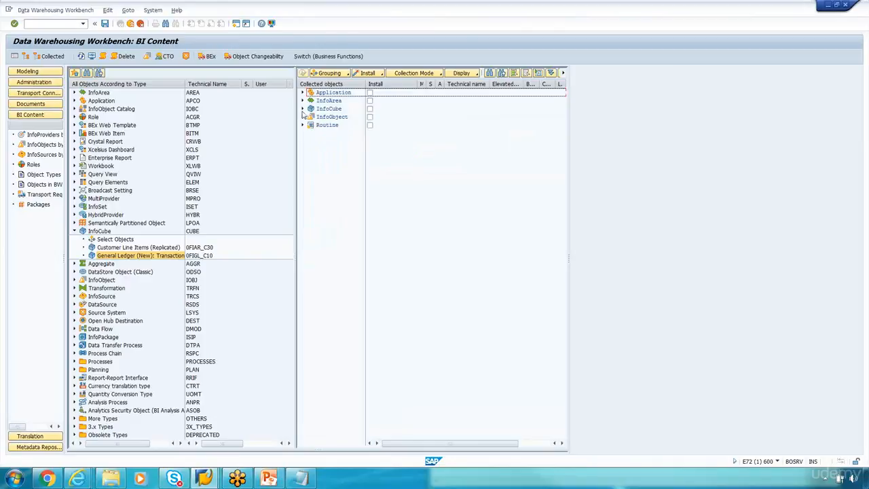
left_click(303, 109)
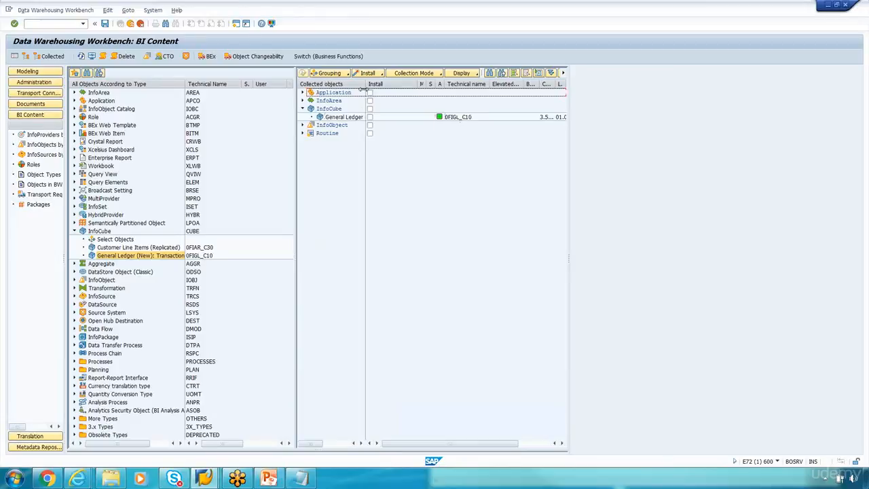
Step: Set Do Not Install Any Below for the Application and InfoArea groups
left_click_drag(365, 85, 373, 84)
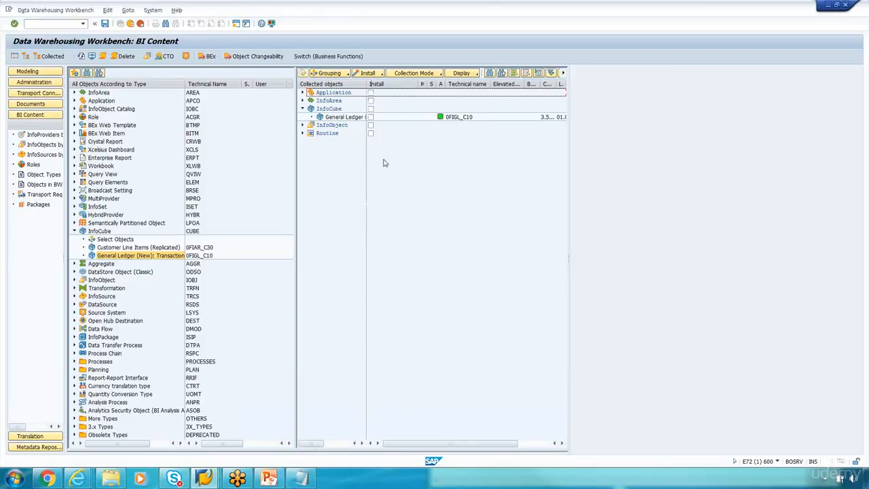
left_click(325, 92)
left_click(326, 101)
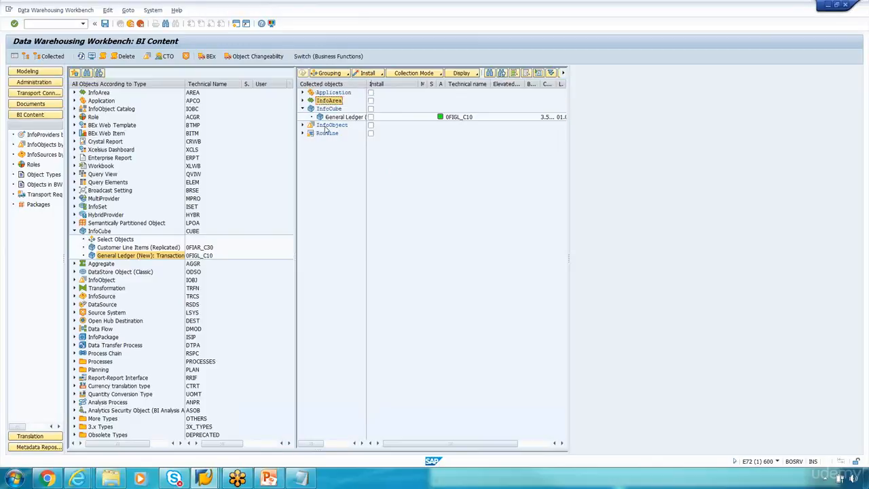
left_click(325, 127)
left_click(325, 134)
left_click(333, 94)
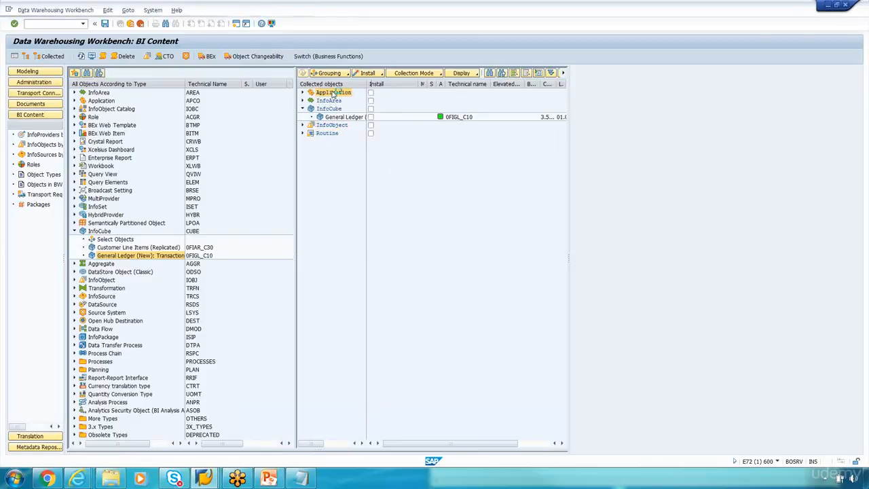
right_click(332, 94)
left_click(349, 106)
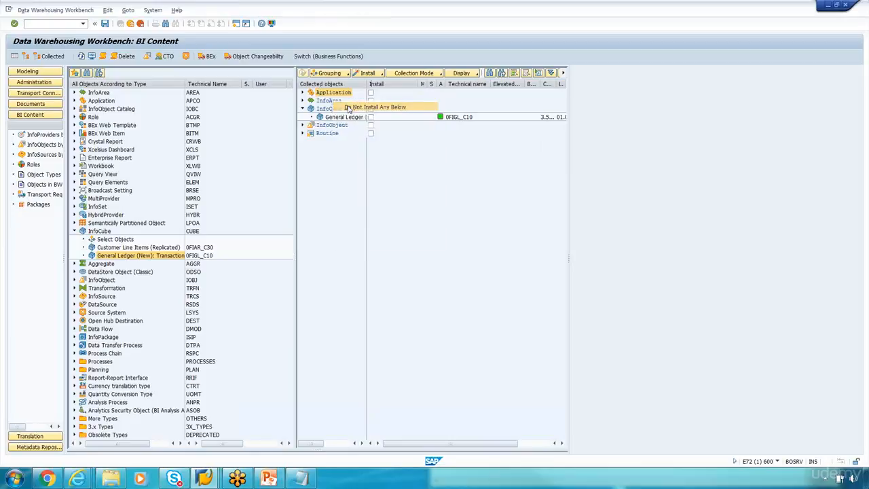
left_click(337, 102)
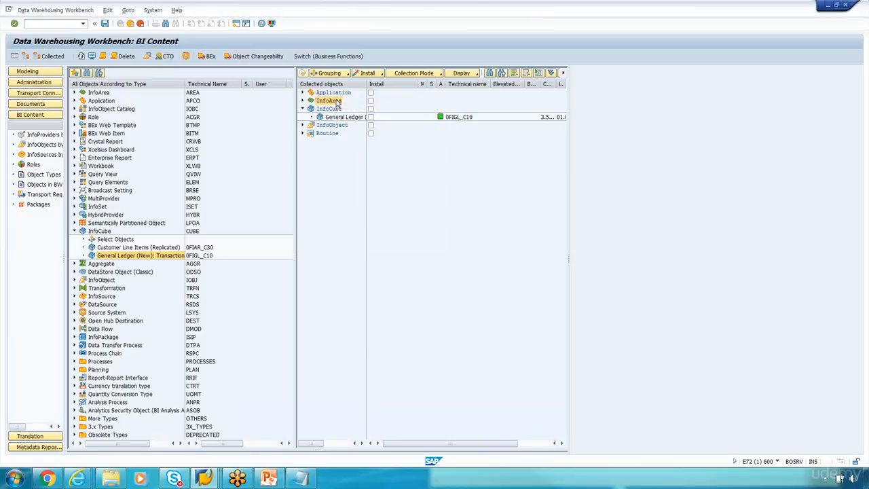
right_click(338, 100)
left_click(349, 115)
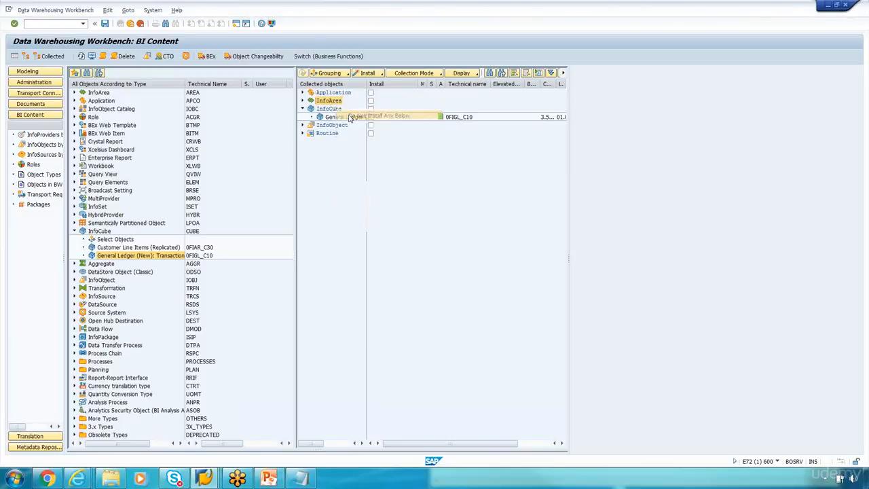
Step: Exclude the InfoObject and Routine groups as well, and tick Install for General Ledger 0FIGL_C10
left_click(336, 127)
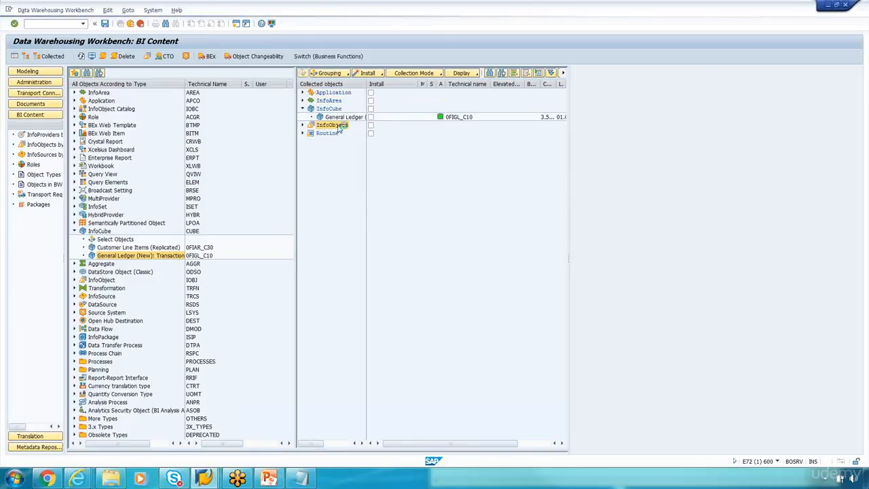
right_click(338, 129)
left_click(352, 143)
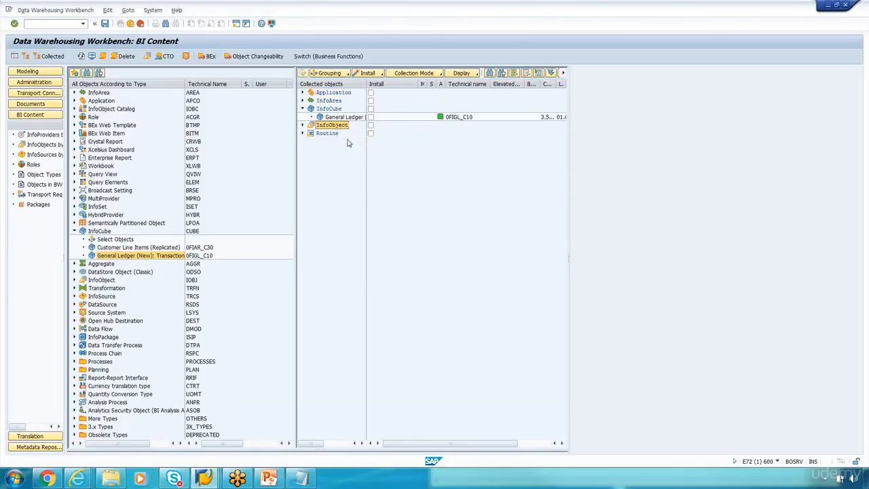
left_click(327, 134)
right_click(331, 135)
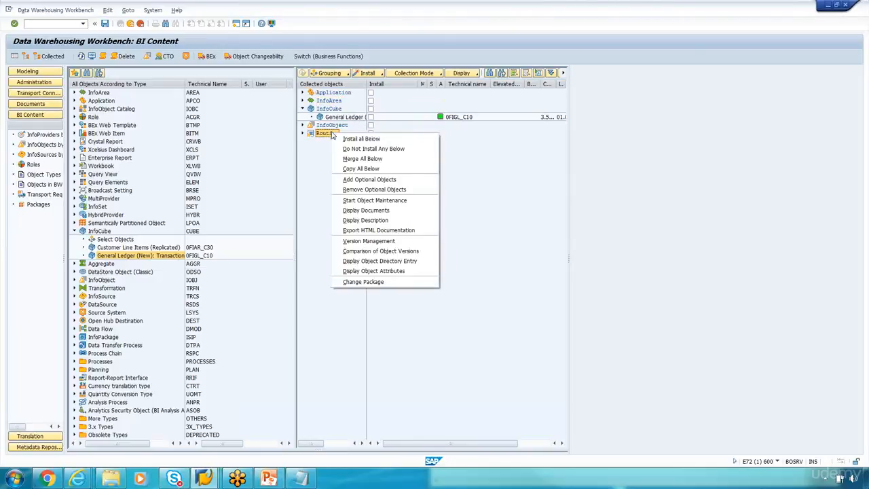
left_click(347, 148)
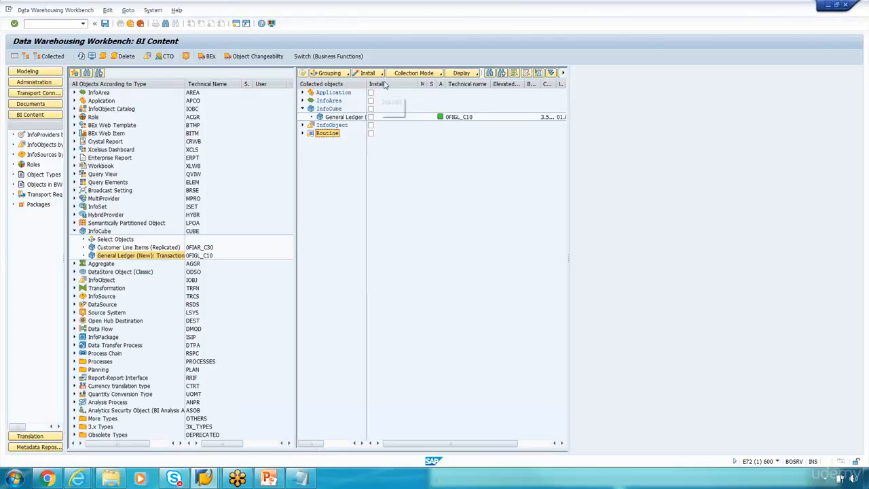
left_click_drag(367, 84, 377, 86)
left_click(380, 117)
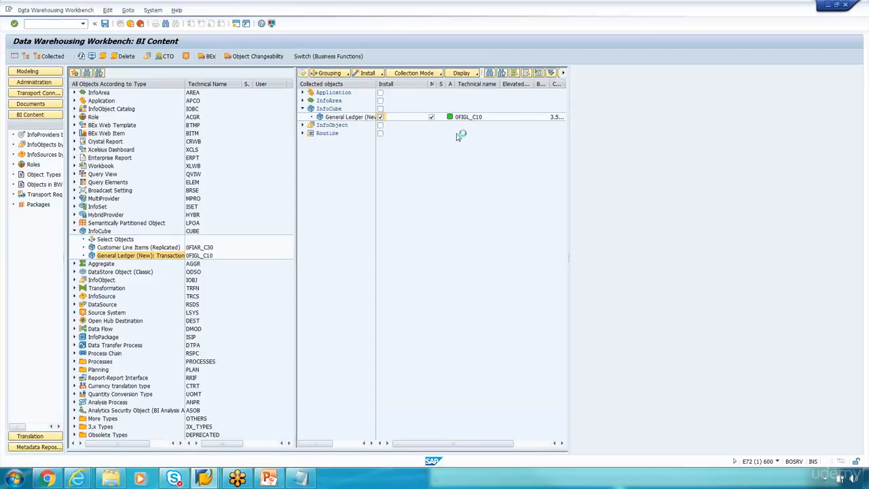
Step: Simulate the 0FIGL_C10 installation, review its log, then install the InfoCube for real
left_click_drag(442, 83, 455, 129)
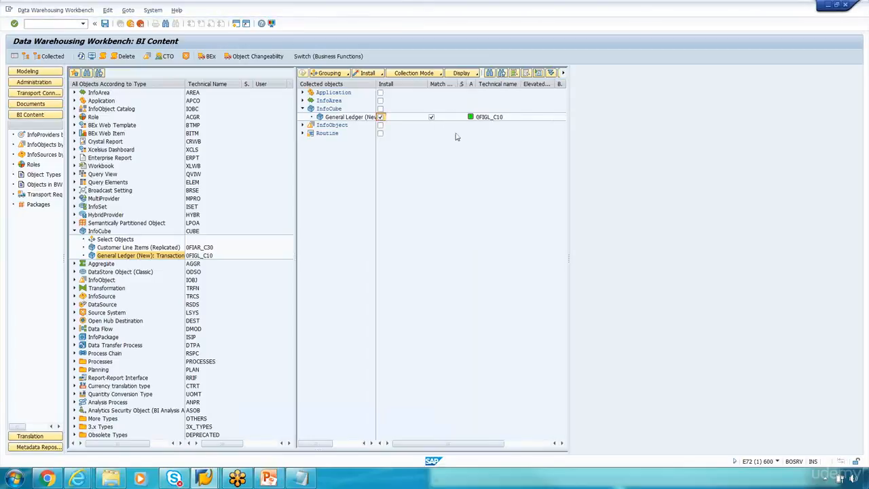
left_click(382, 73)
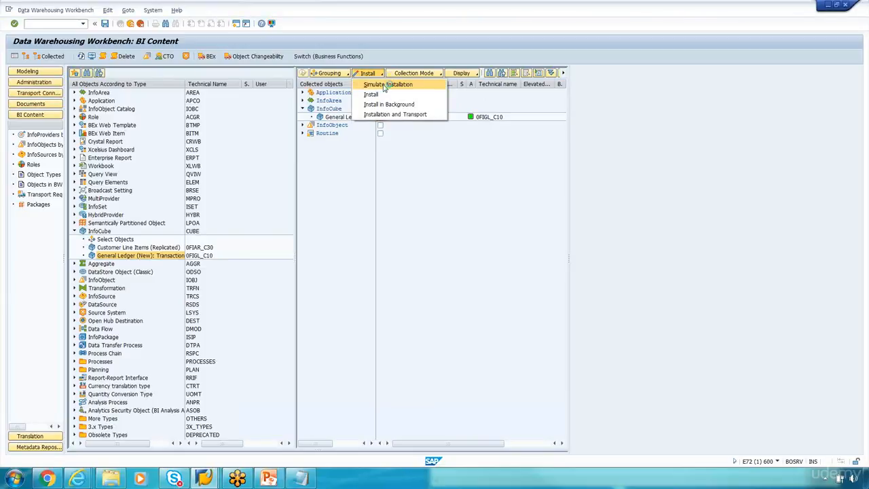
left_click(385, 85)
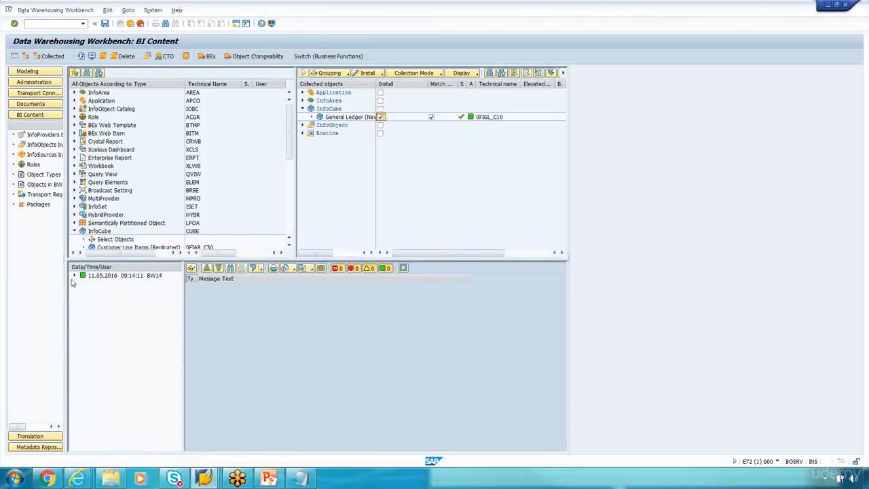
left_click(75, 276)
left_click_drag(183, 325, 252, 329)
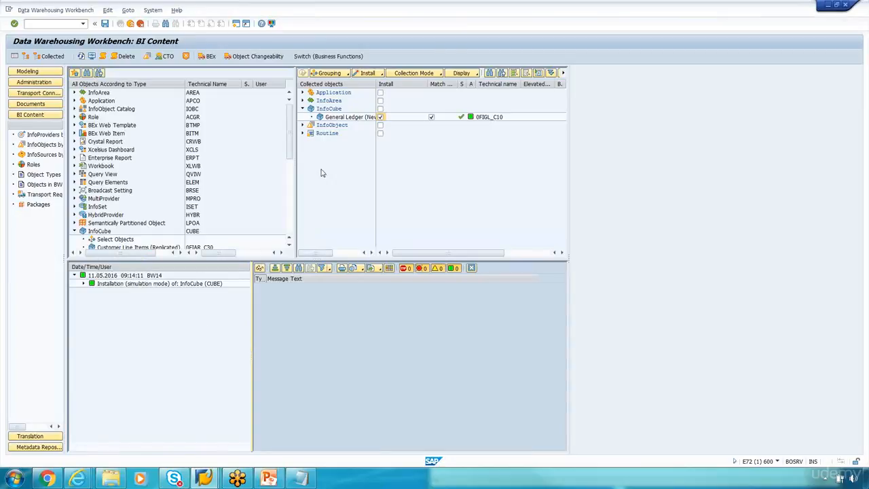
left_click(382, 73)
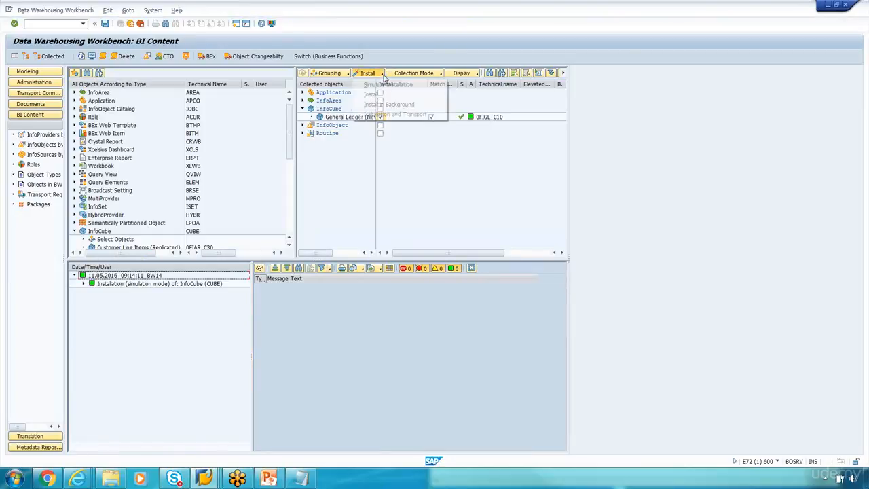
left_click(373, 95)
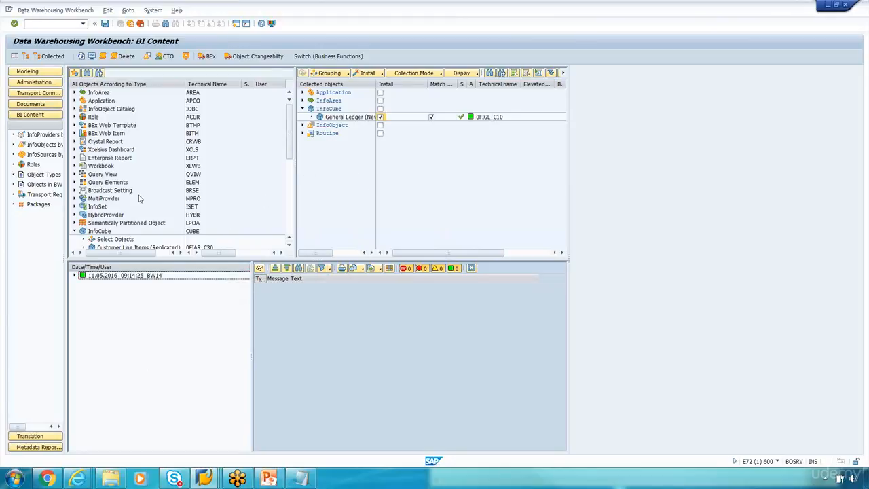
Step: Refresh the Modeling tree and search all object types for 0figl_c10, which returns 0 objects
left_click(27, 71)
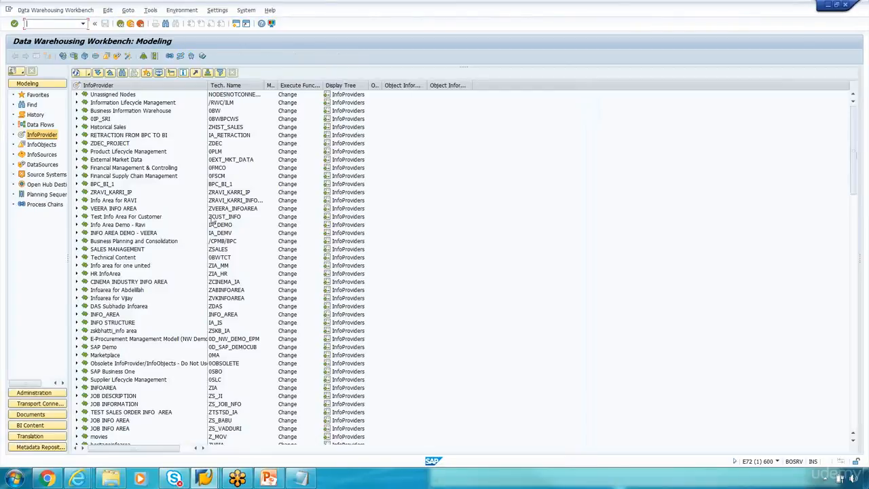
left_click(88, 72)
left_click(95, 94)
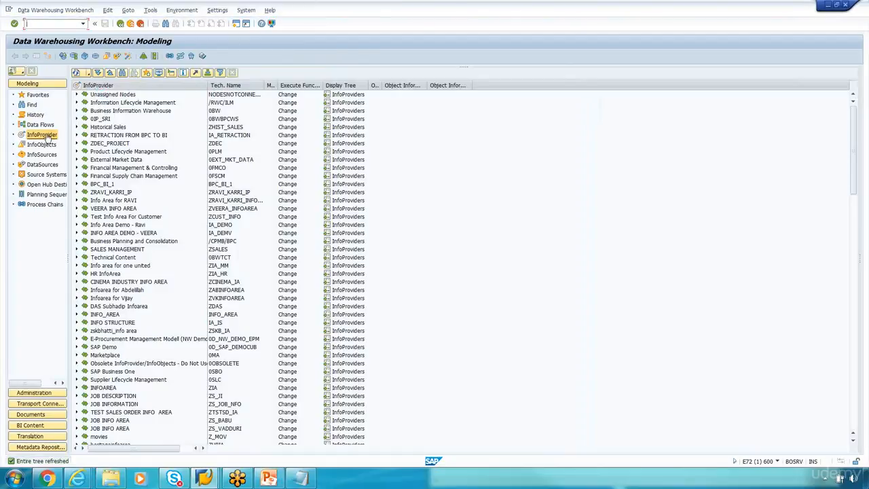
left_click(31, 104)
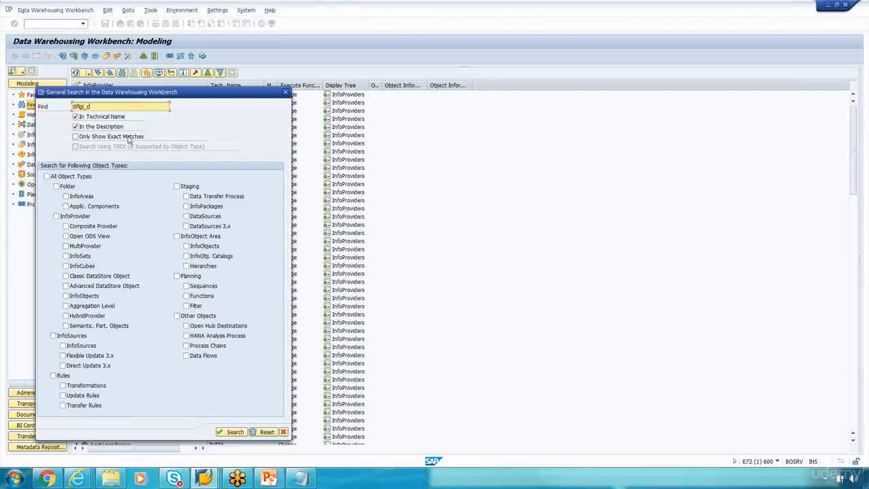
left_click(47, 177)
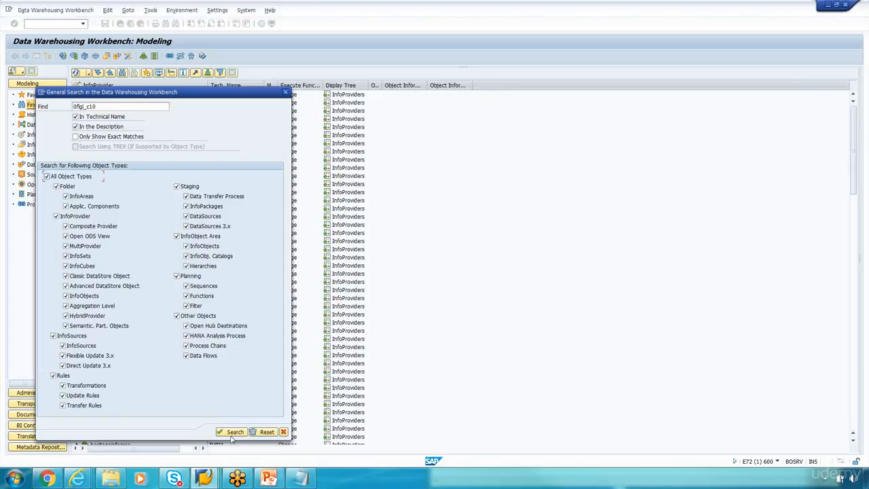
left_click(232, 434)
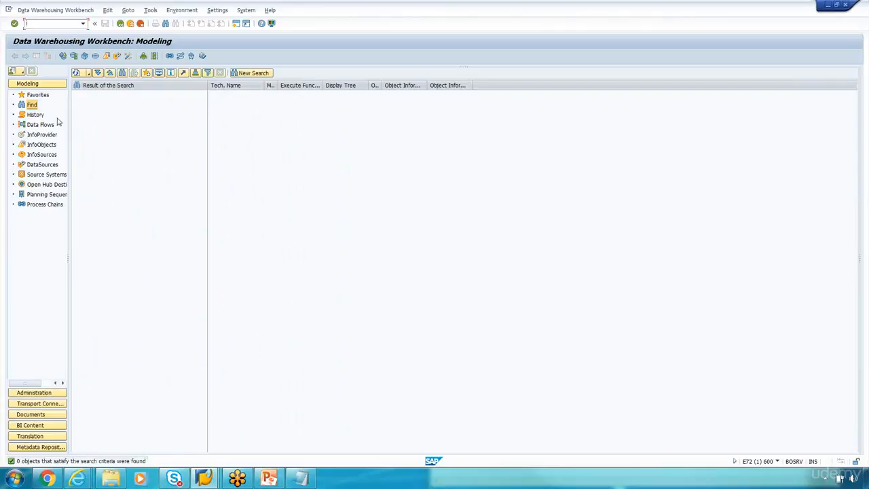
left_click_drag(69, 126, 100, 128)
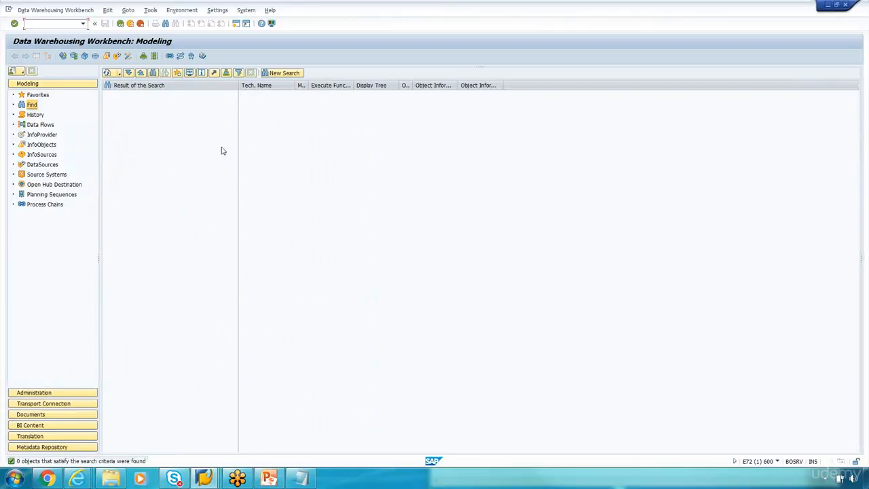
left_click_drag(238, 86, 249, 85)
left_click(59, 23)
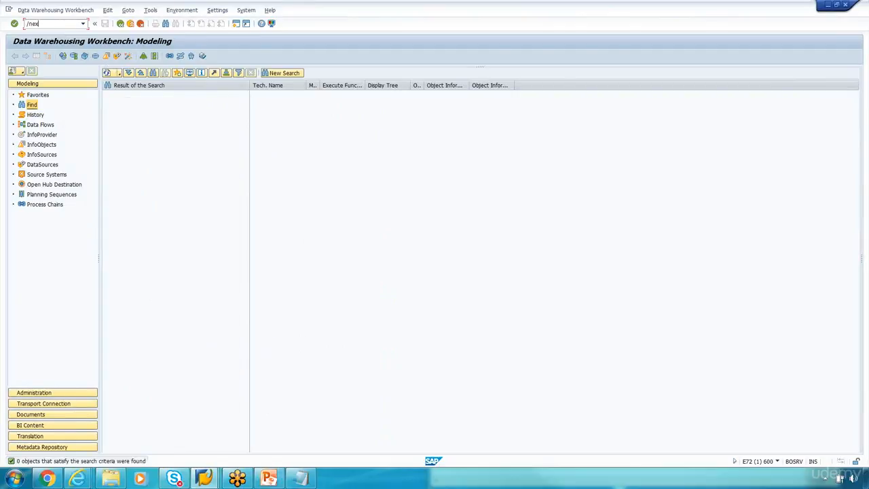
Step: Log on to the Studynest-BW7.4 system with the saved user name and the account password
type("/nex")
key("Return")
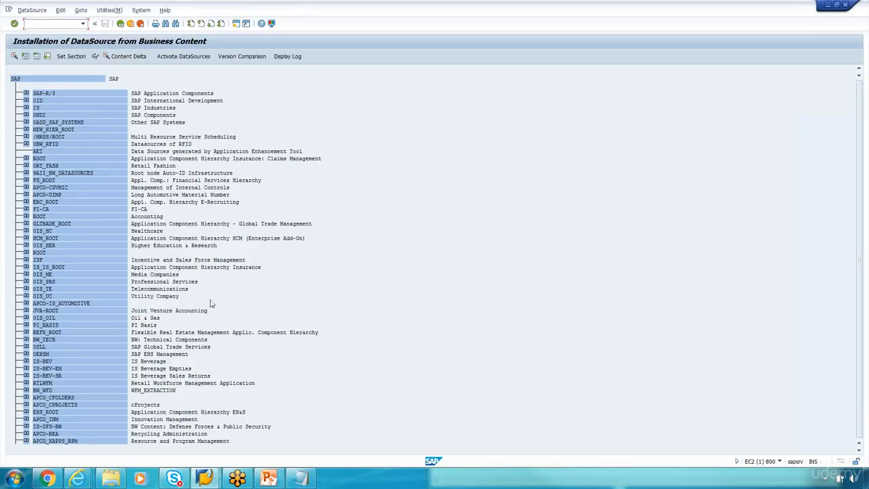
mouse_move(203, 478)
left_click(170, 428)
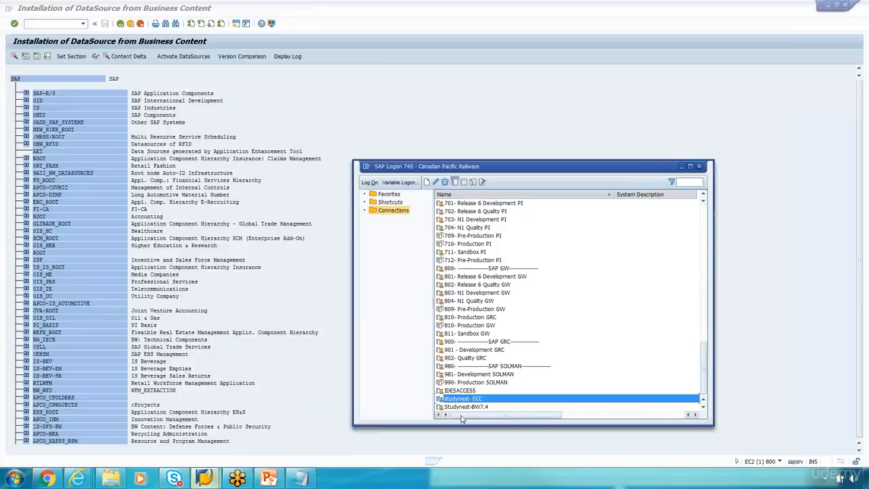
left_click(484, 407)
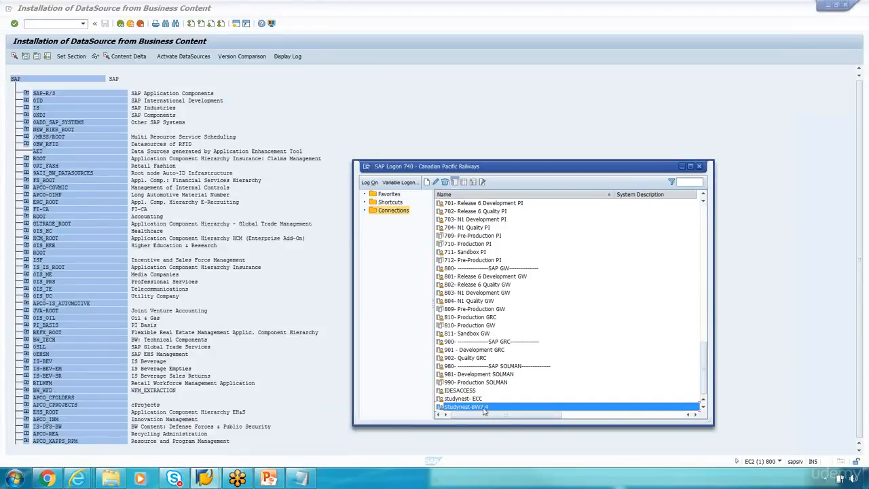
left_click(683, 168)
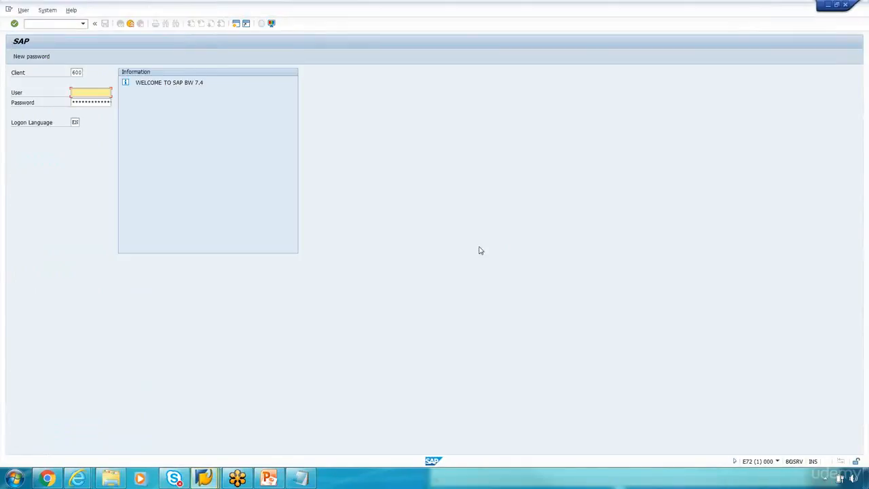
type("bw")
left_click(85, 102)
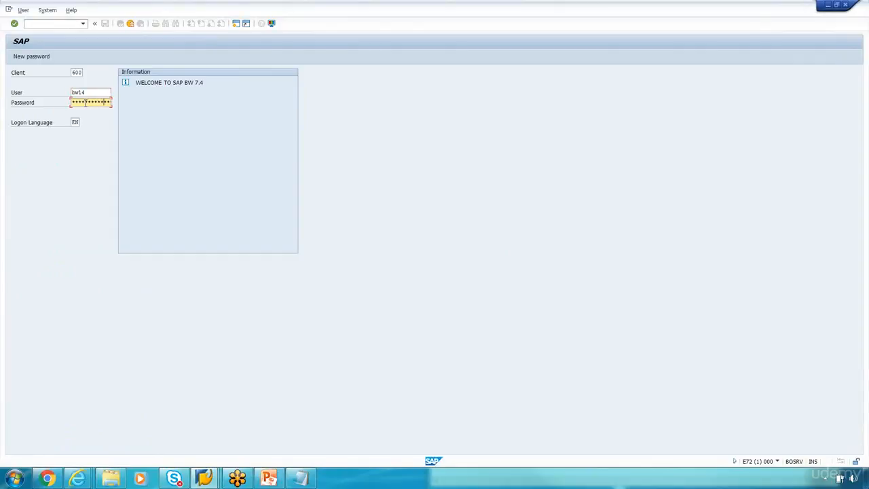
key("Return")
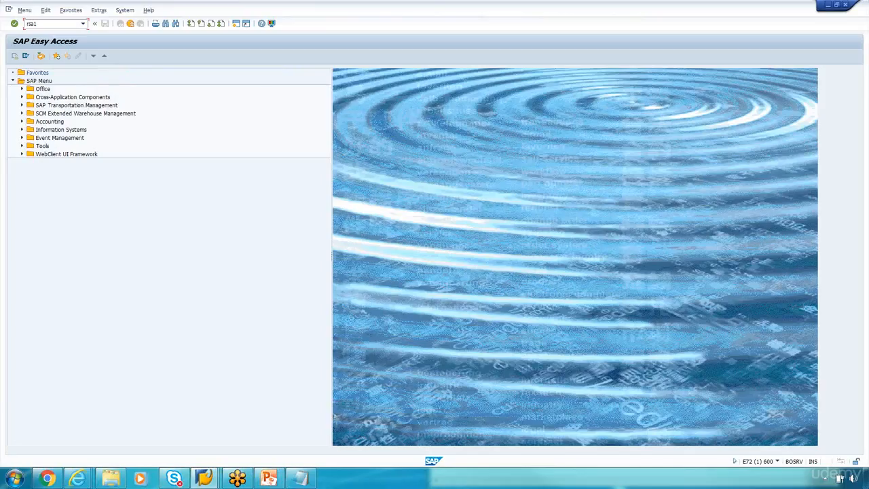
Step: Run RSA1, decline the documentation prompt, and find InfoCube 0FIGL_C10 among the InfoProviders
key("Return")
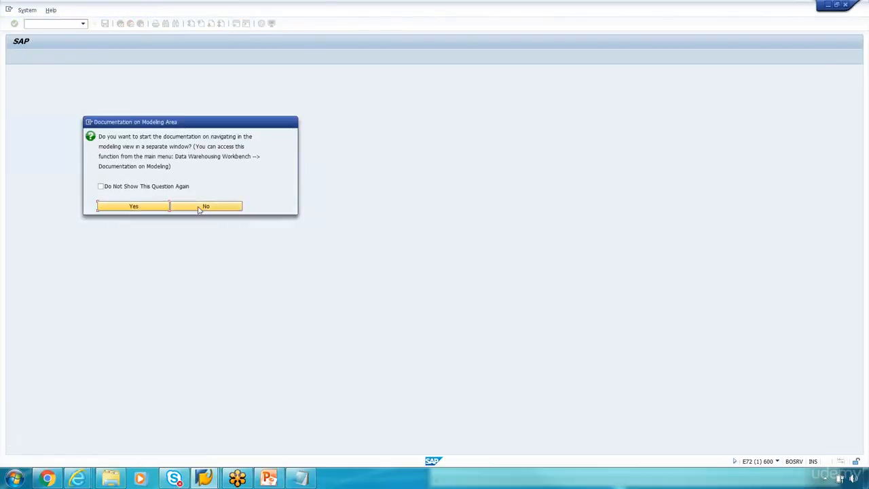
left_click(204, 205)
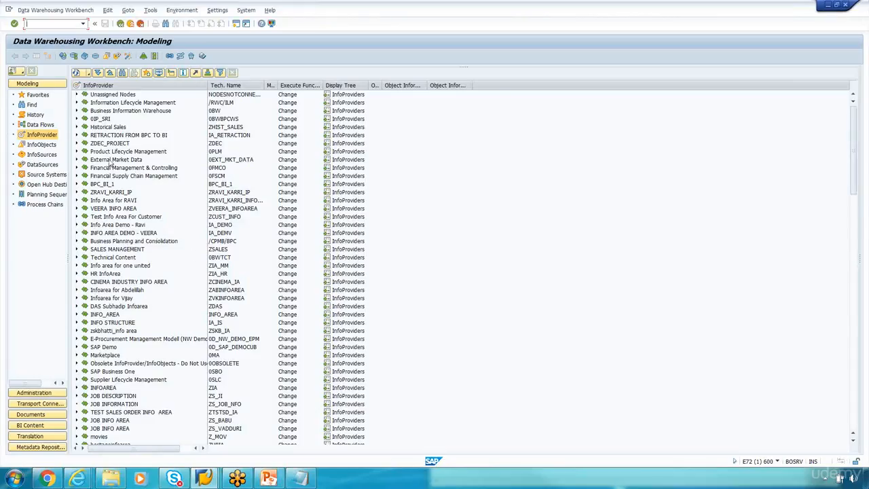
left_click(122, 73)
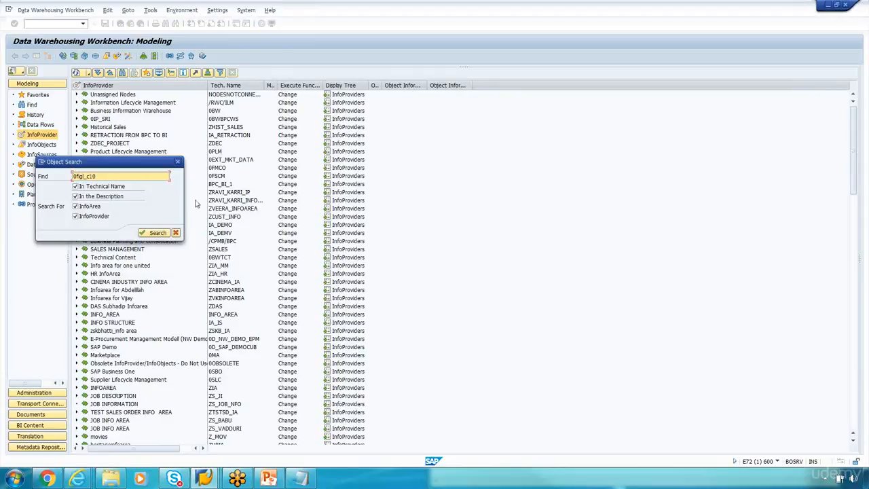
left_click(157, 232)
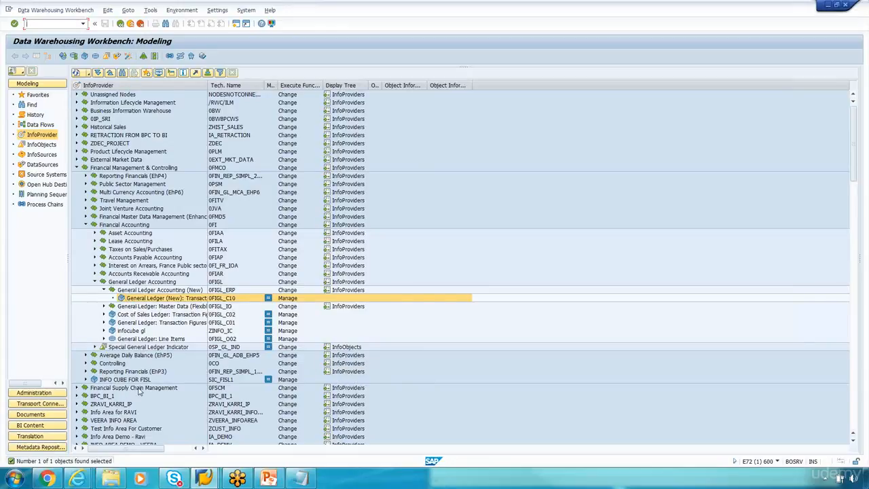
Step: Switch to the ECC DataSource installation session and return to its main menu
left_click(206, 479)
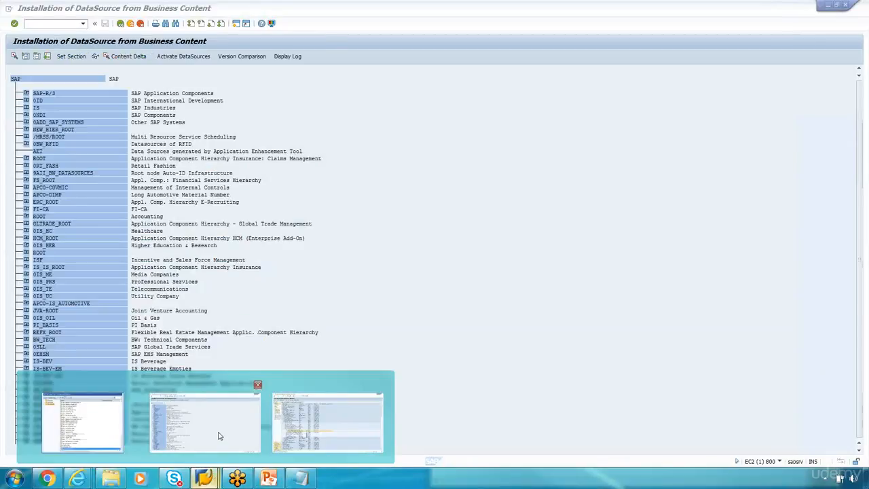
left_click(219, 438)
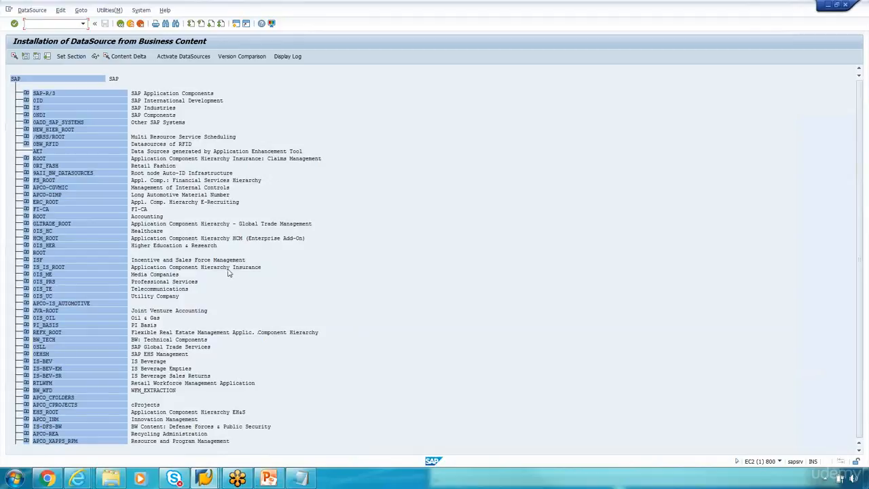
left_click(26, 93)
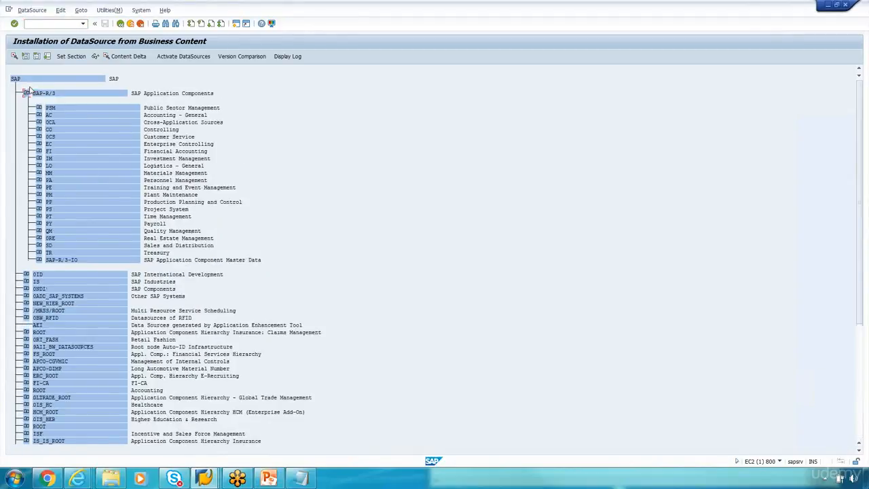
left_click(121, 23)
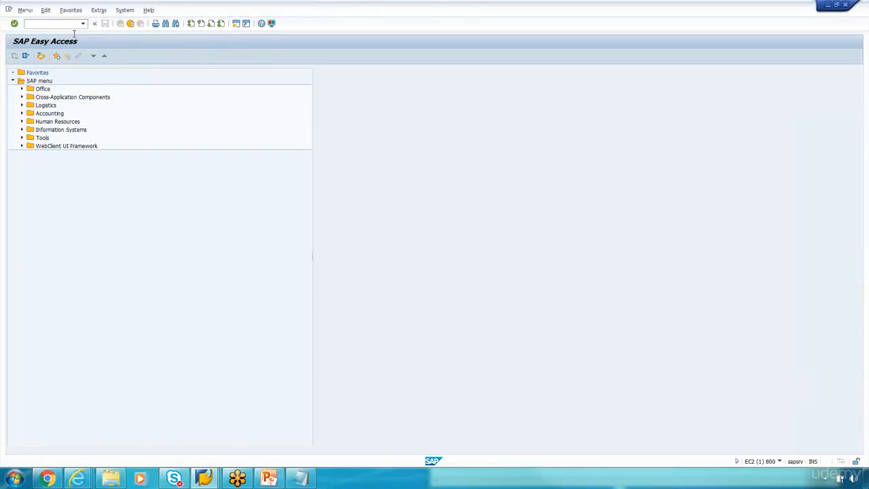
Step: Run RSA5 in ECC and note 'Activating DS in ECC / Step 1 : RSA5'
type("rsa5")
key("Return")
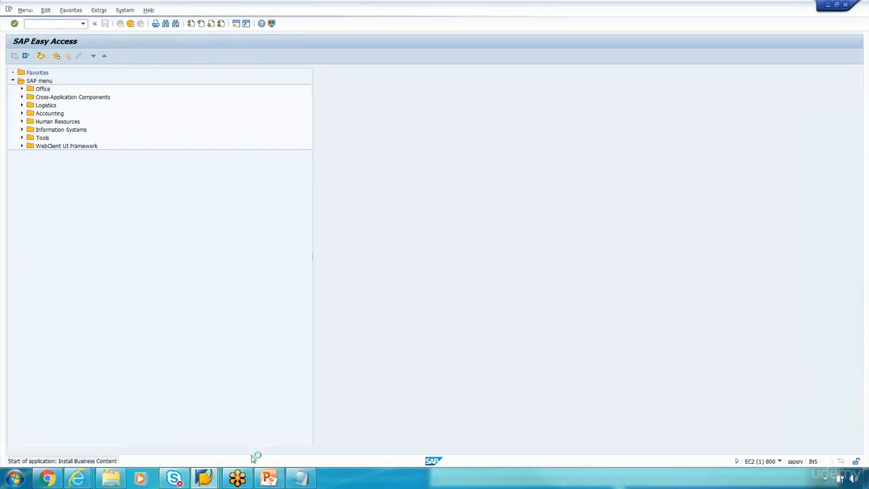
key("alt+Tab")
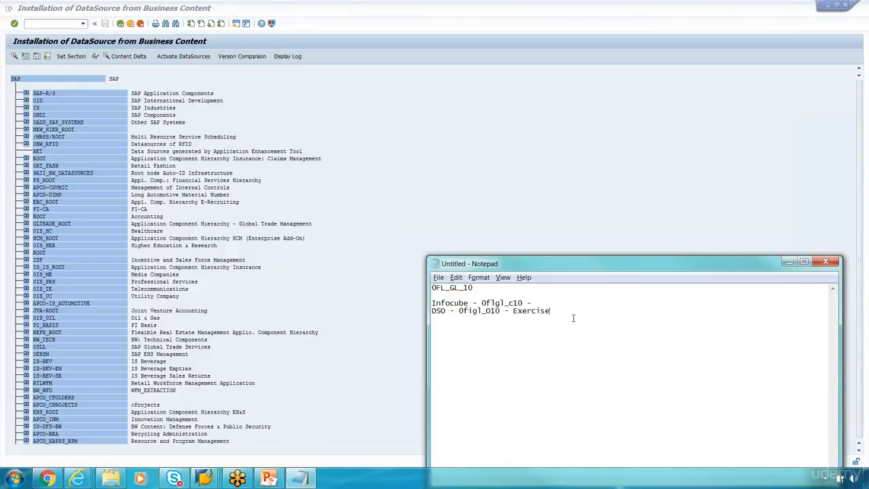
key("Return")
key("Return")
type("Activati")
type("ng D")
type("S in ECC")
type("Steo ")
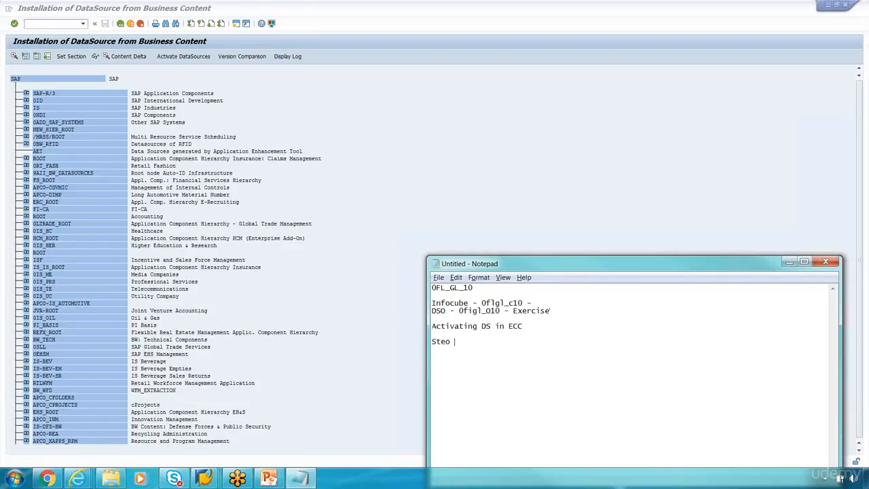
type("1 : RSA5")
Step: Activate DataSource 0FI_GL_10 under SAP-R/3 > FI > FI-GL
left_click(26, 95)
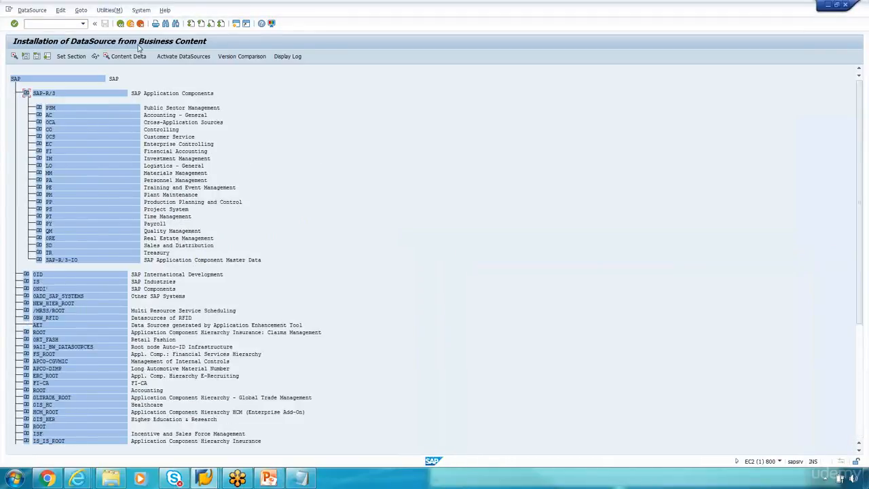
left_click(39, 151)
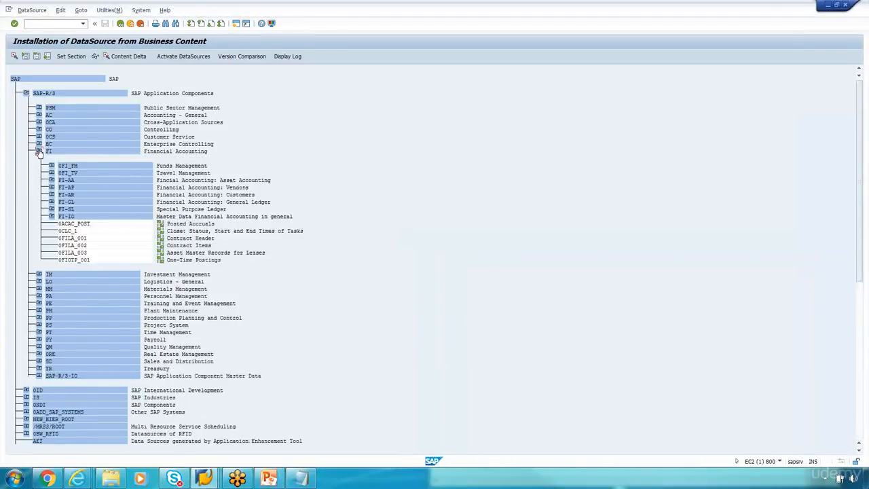
left_click(51, 203)
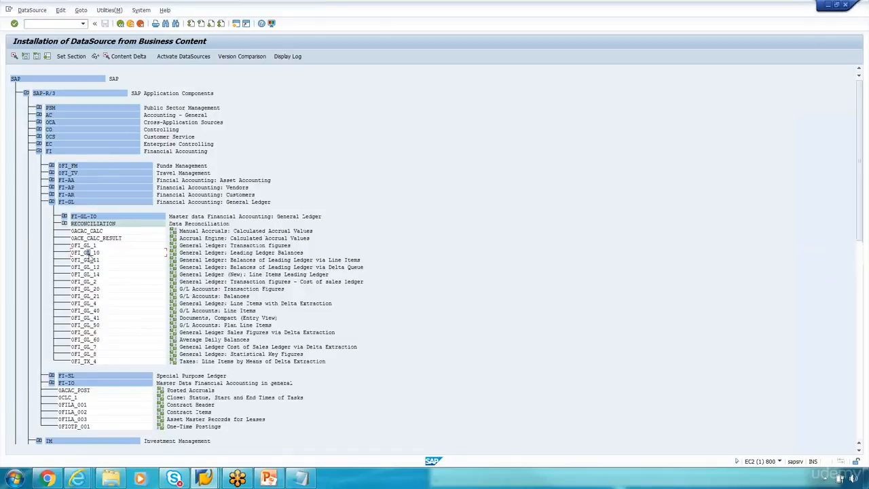
left_click(184, 60)
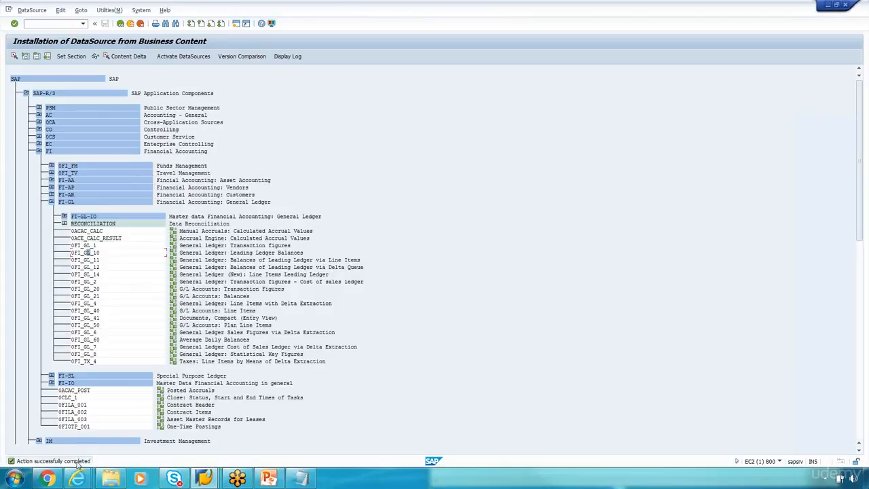
Step: Open the Postprocess DataSources and Hierarchy screen with /nrsa6
left_click(53, 24)
type("/nrsa6")
key("Return")
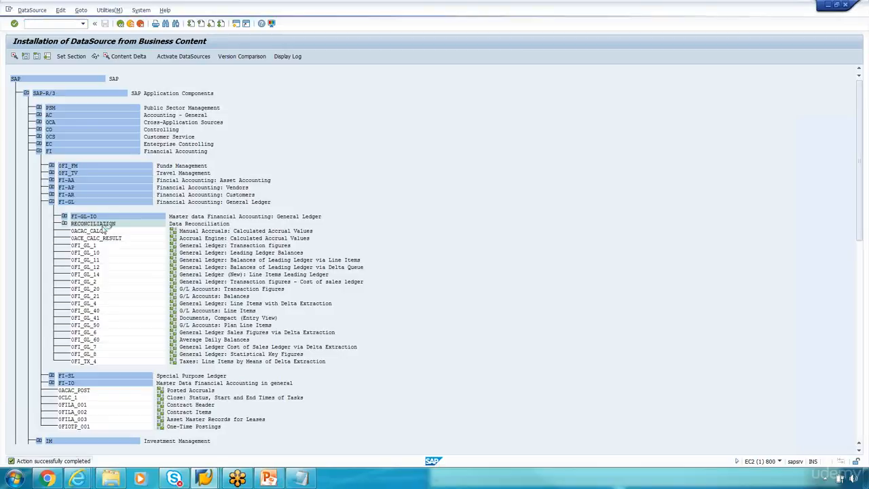
left_click(307, 480)
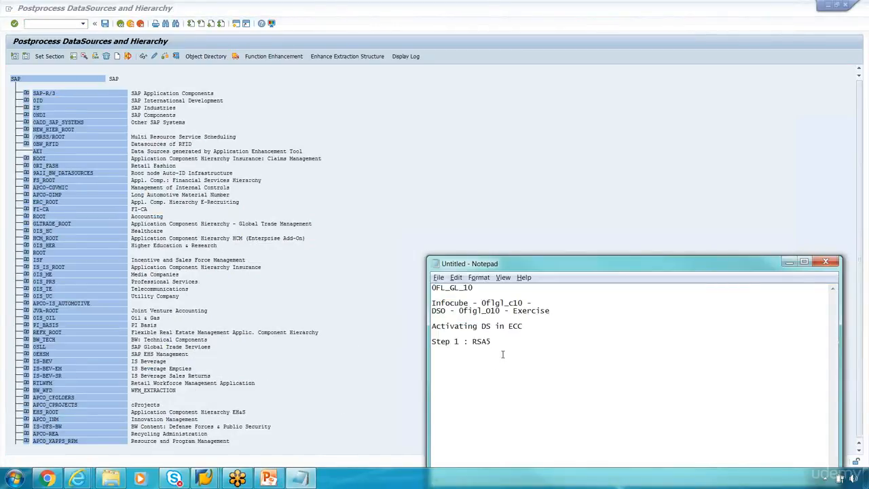
Step: Note 'Step 2 : RSA6' and expand SAP-R/3 > FI > FI-GL in RSA6
type("Step 2 : RSA6")
left_click(28, 92)
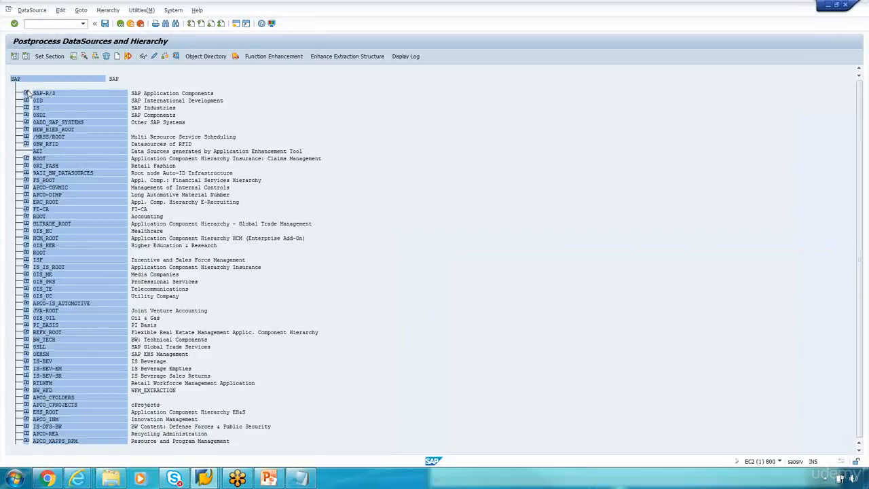
left_click(26, 93)
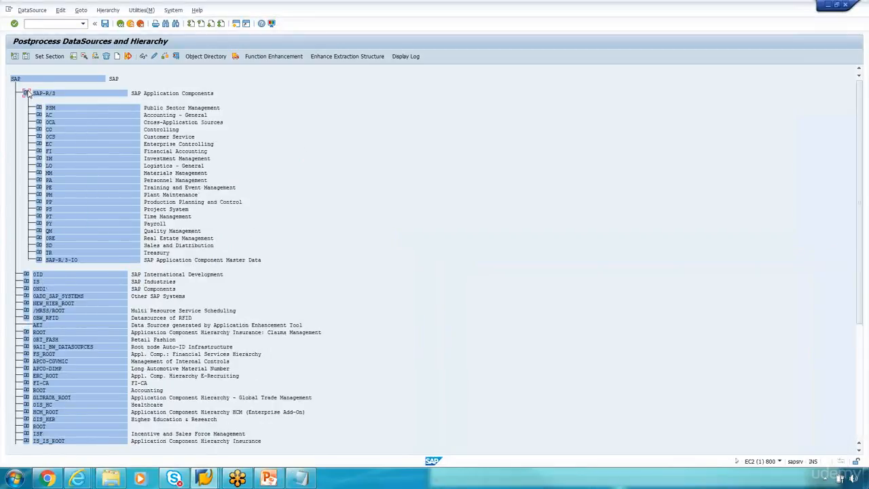
left_click(39, 151)
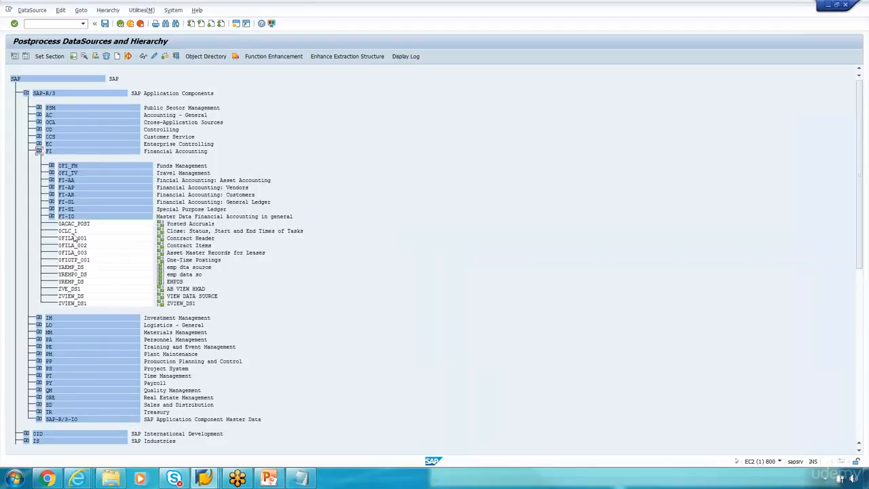
left_click(53, 202)
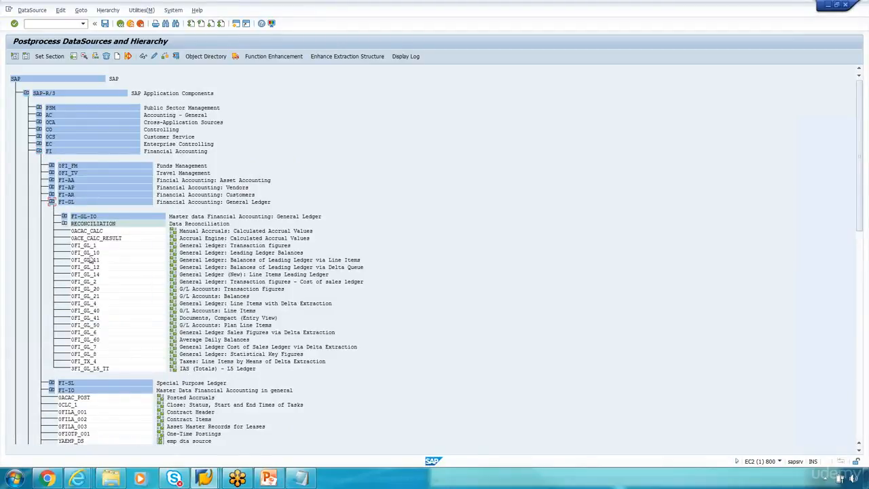
Step: Review 0FI_GL_10 and its FAGL_EXTSTRUCT_LEAD extraction structure, then return to the hierarchy
double_click(88, 252)
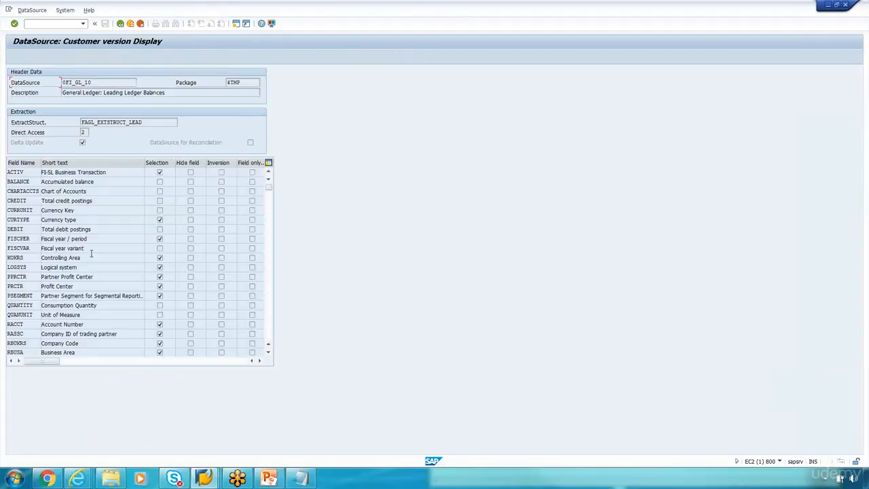
left_click(111, 124)
double_click(111, 124)
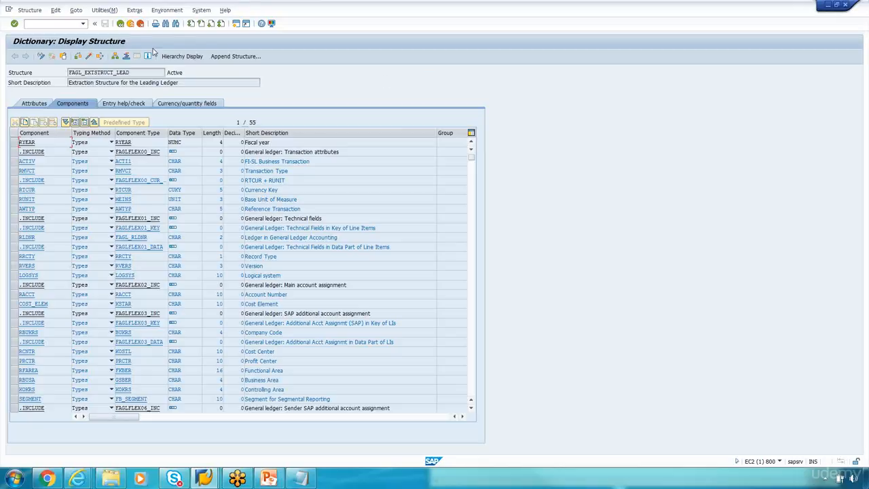
left_click(120, 25)
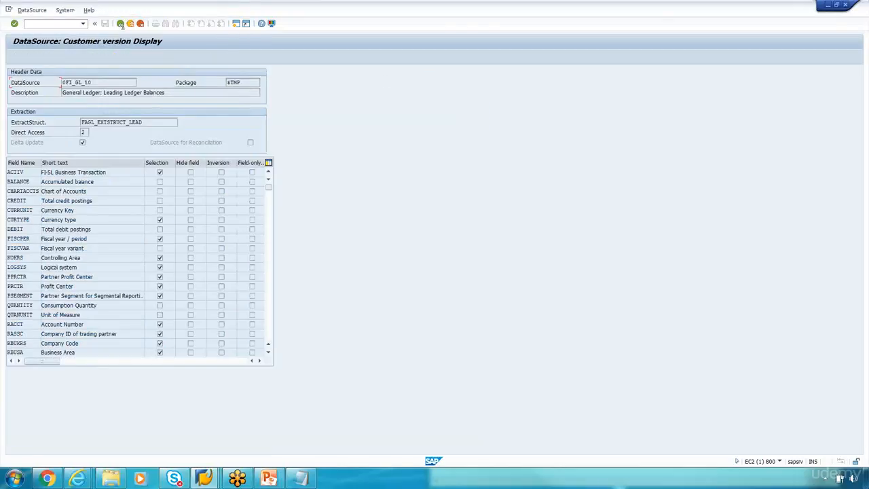
left_click(120, 25)
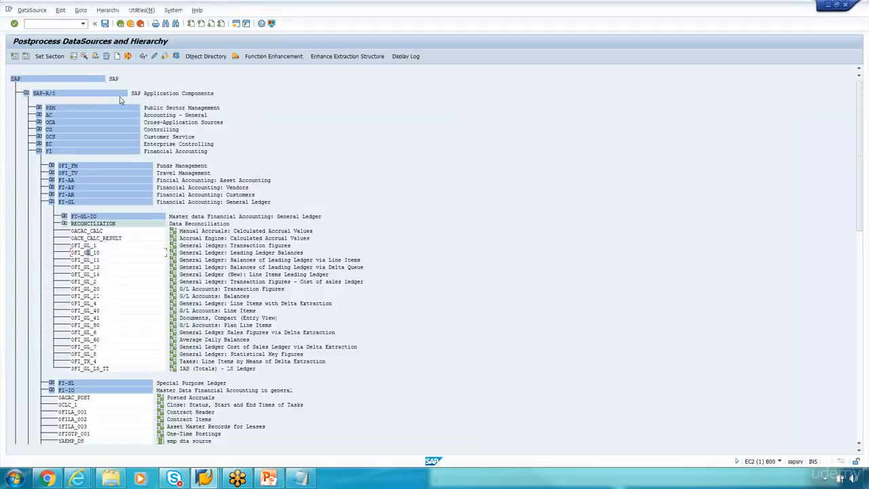
Step: Enter /nrsa3 to open the Extractor Checker S-API
left_click(53, 27)
type("/rsa3")
key("Return")
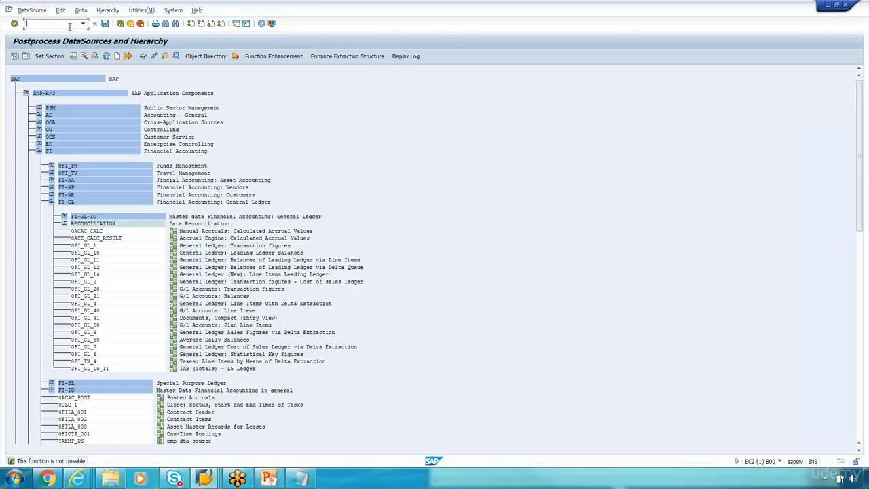
type("/nrsa3")
key("Return")
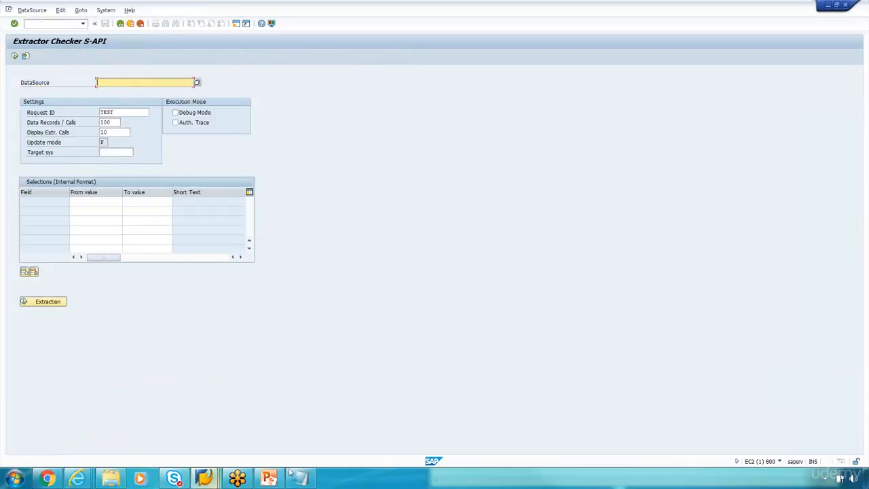
Step: Note 'Step 3: RSA3 - Extractor Checker' and test-extract DataSource 0FI_GL_10
left_click(307, 477)
type("S")
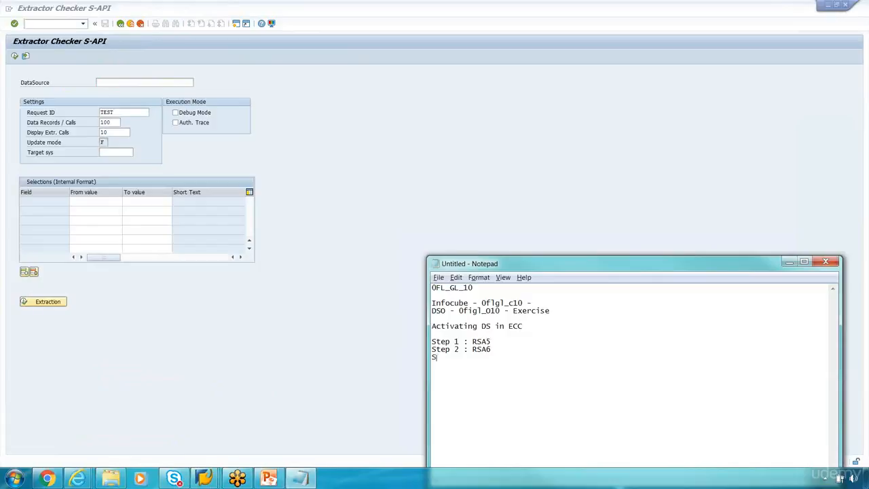
type("tep")
type(" 2")
type(" RSA")
type("3 - Extractor C")
type("hecker")
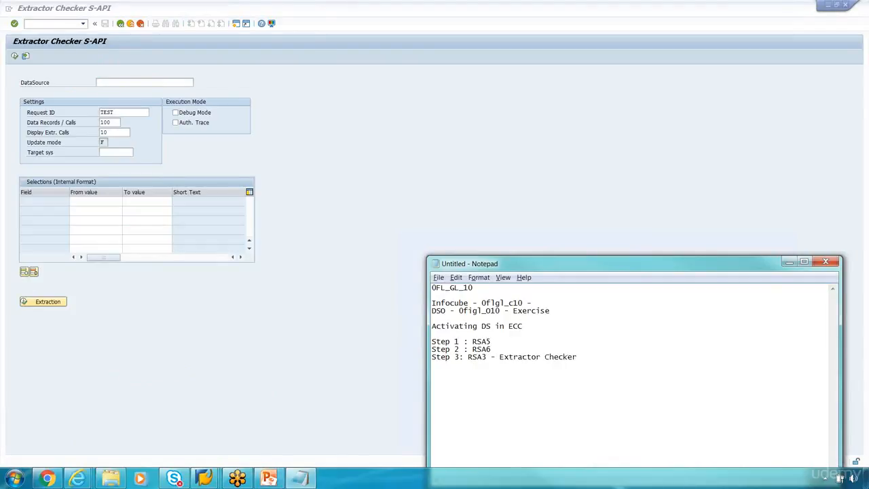
left_click(163, 94)
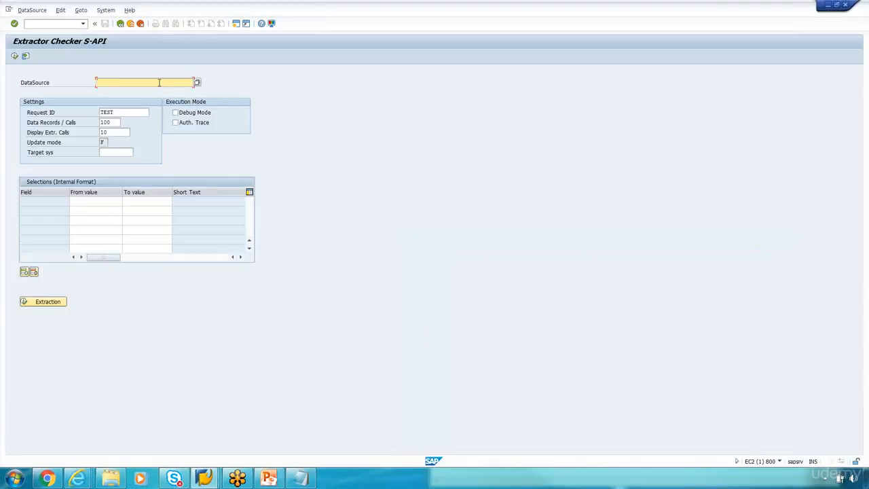
left_click(159, 82)
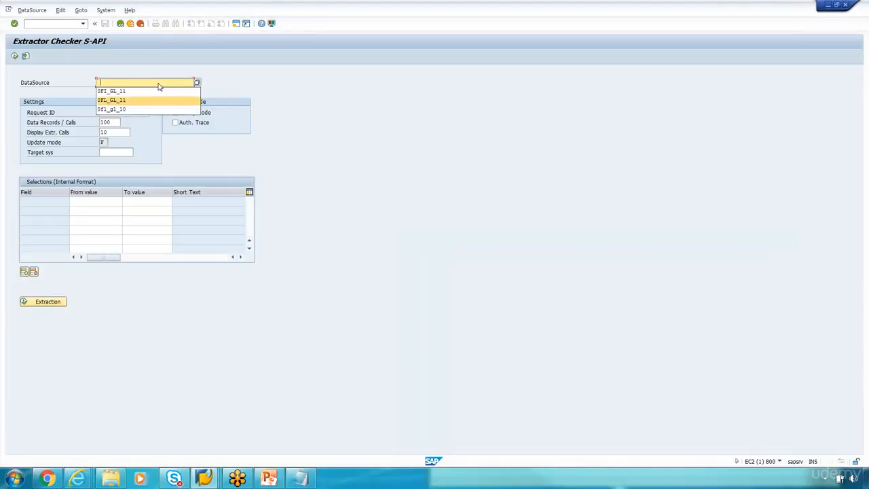
left_click(125, 111)
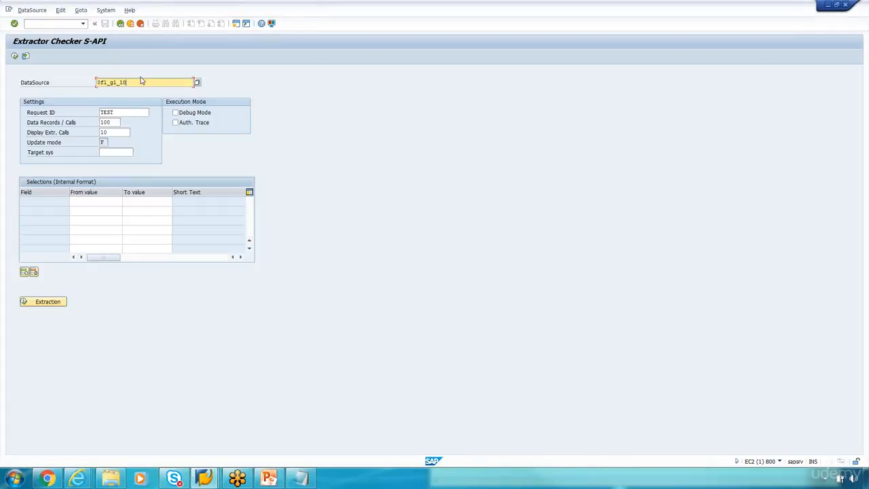
key("BackSpace")
key("BackSpace")
key("BackSpace")
key("BackSpace")
key("BackSpace")
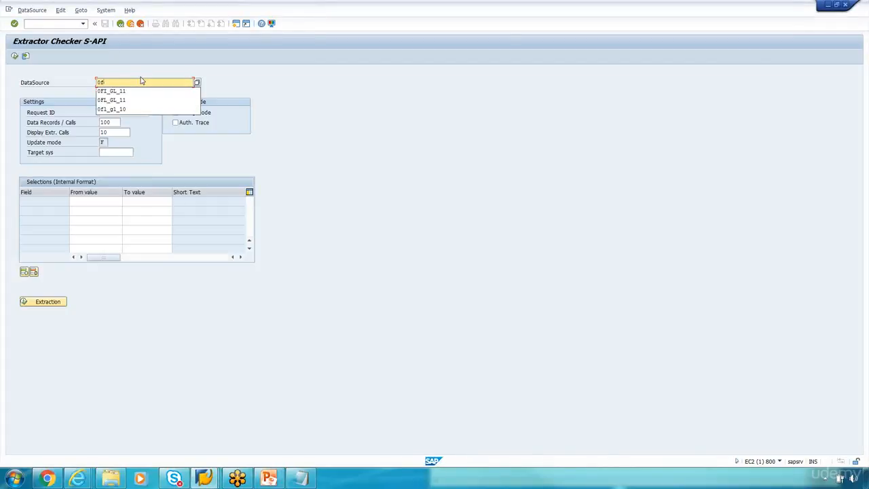
type("i_gl")
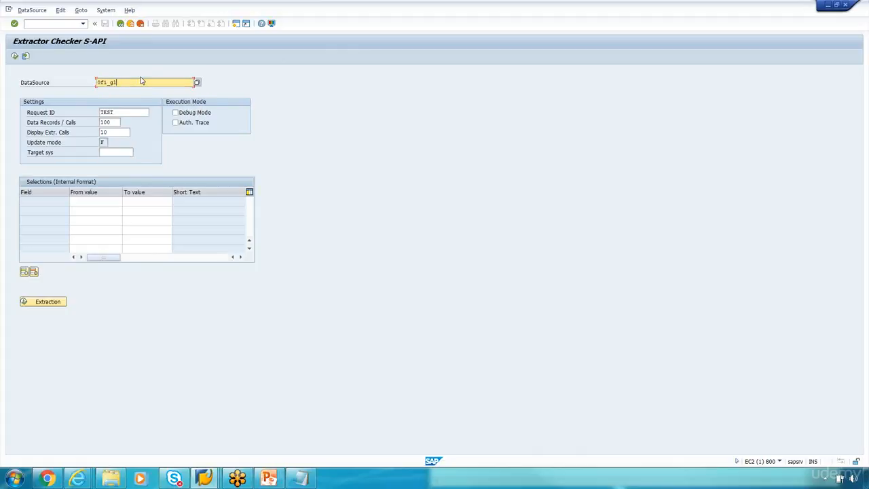
type("_10")
left_click(49, 306)
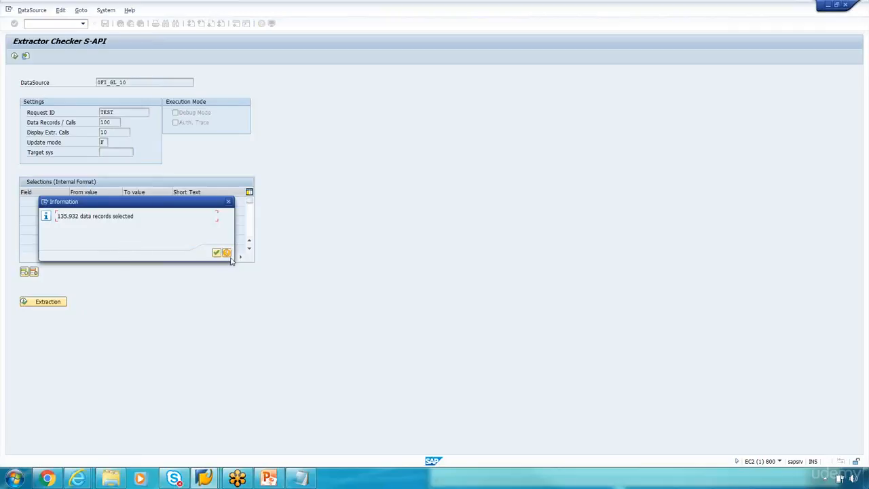
Step: Show the extracted 0FI_GL_10 records in an ALV grid and scroll to the amount columns
left_click(217, 251)
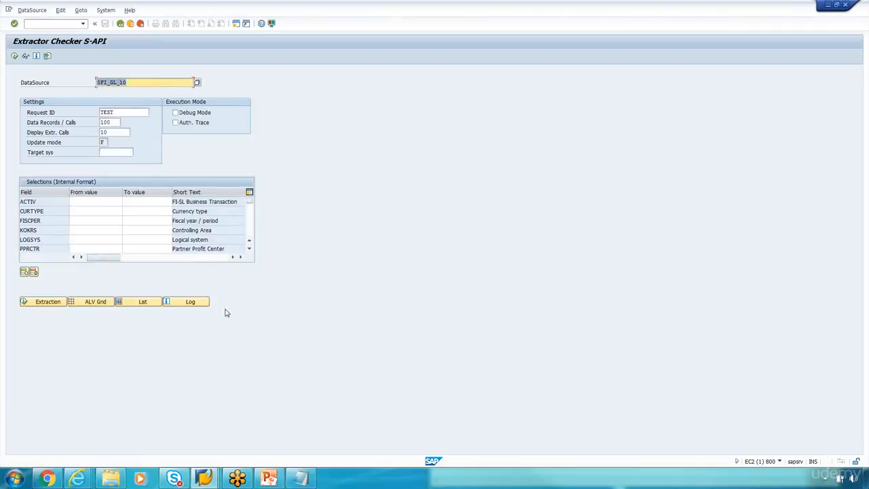
left_click(86, 304)
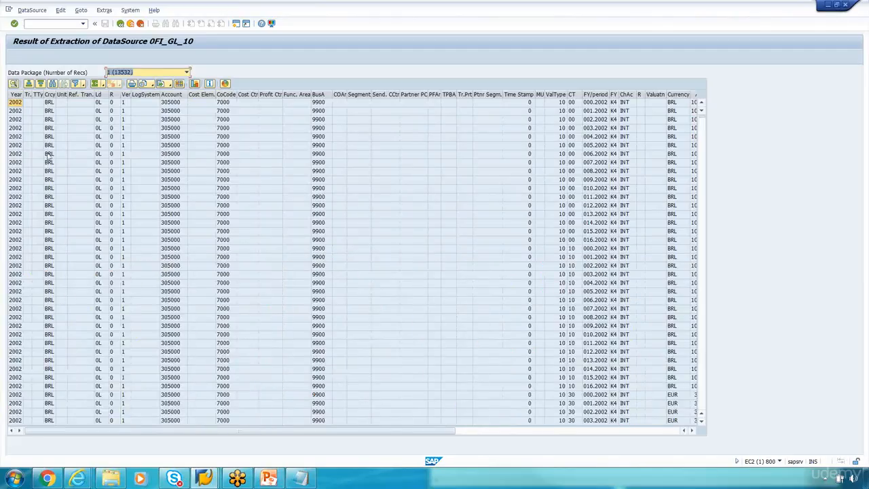
left_click(459, 432)
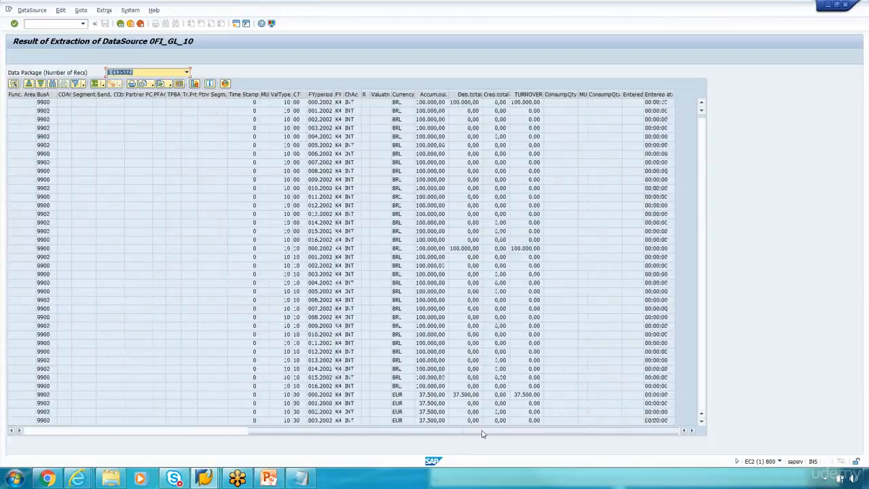
left_click_drag(483, 433, 273, 433)
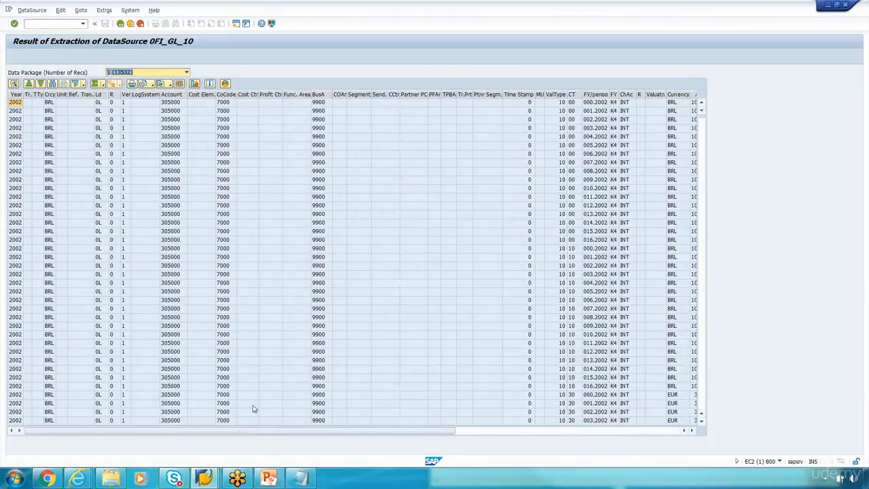
Step: Add step 4 'Go to BW - Replicate' to the notes
left_click(303, 479)
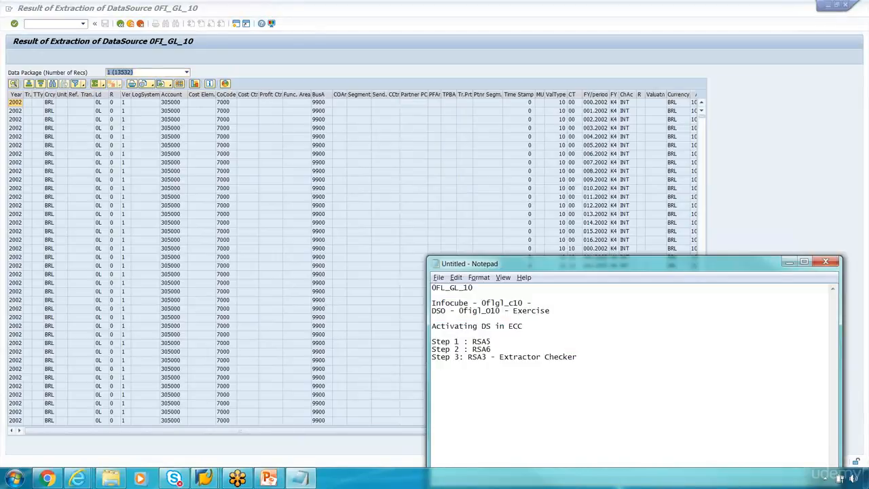
type("tep 4 : Go to BW - Replicate the Datasource.")
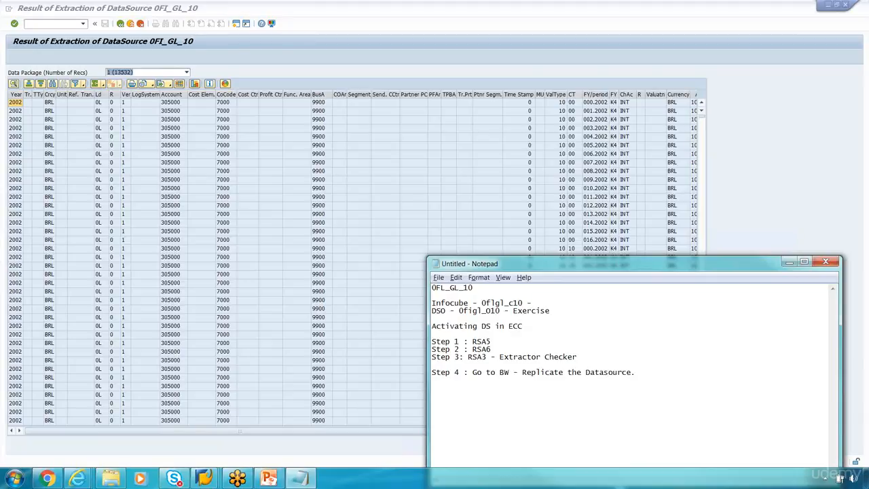
left_click(275, 74)
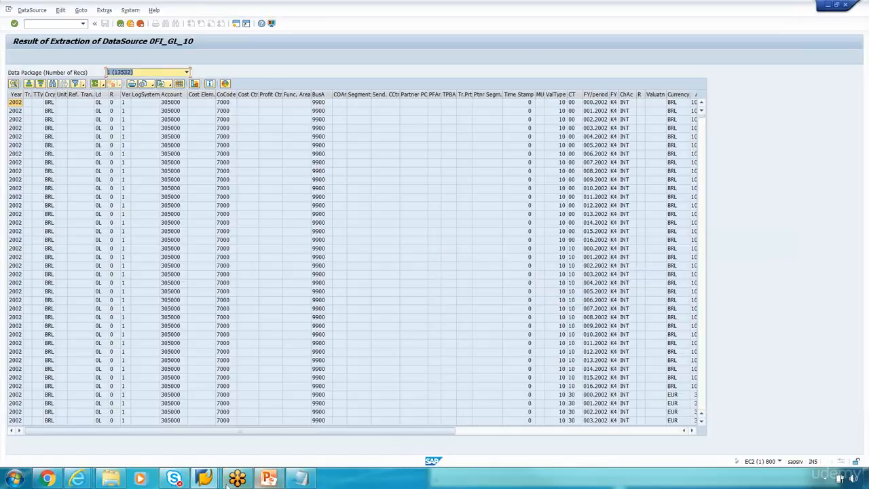
Step: Switch to the BW Data Warehousing Workbench, widen the navigator and open DataSources under Modeling
mouse_move(204, 479)
left_click(343, 442)
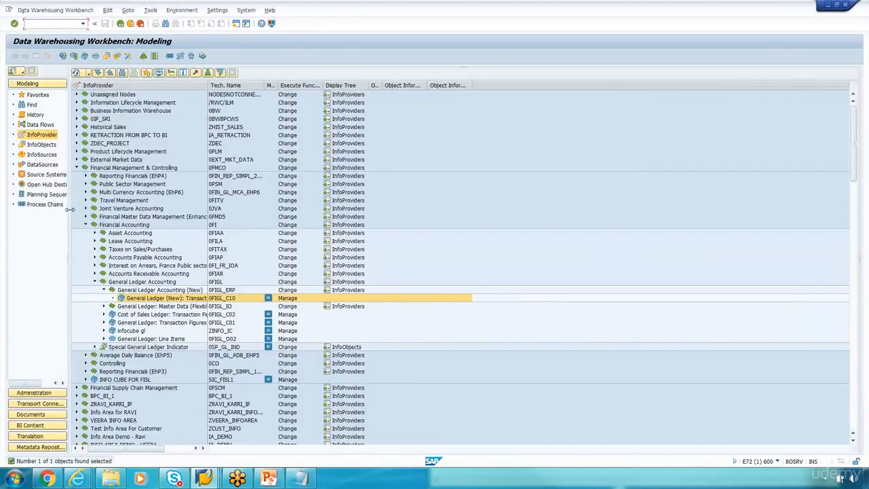
left_click_drag(70, 210, 127, 210)
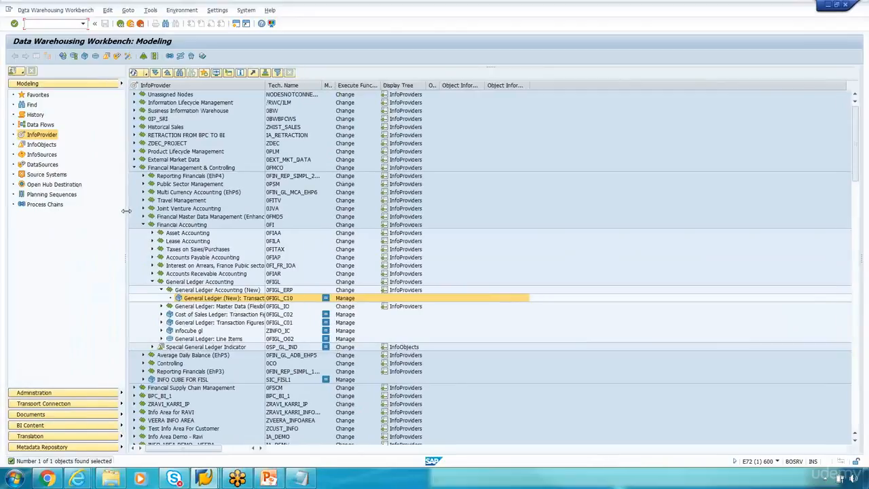
left_click(52, 166)
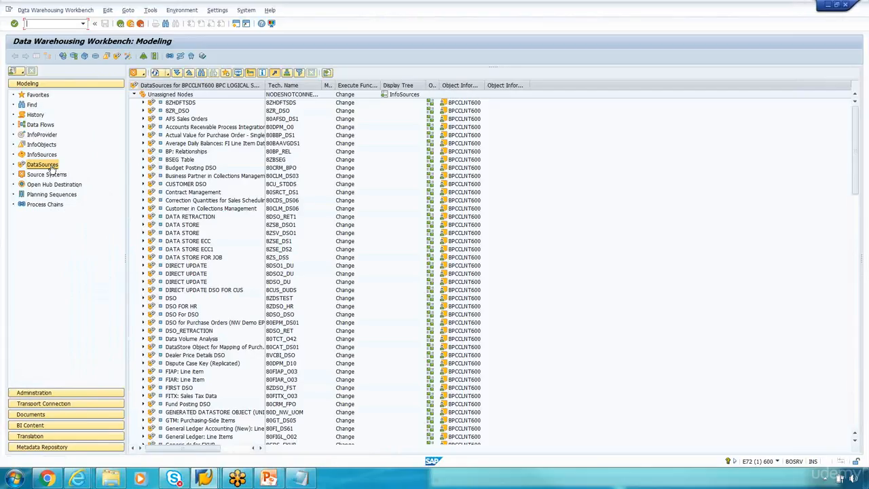
Step: Change the DataSource tree's source system from BPCCLNT600 to ERPCLNT800 (NEW RFC CONNECTION)
left_click(135, 95)
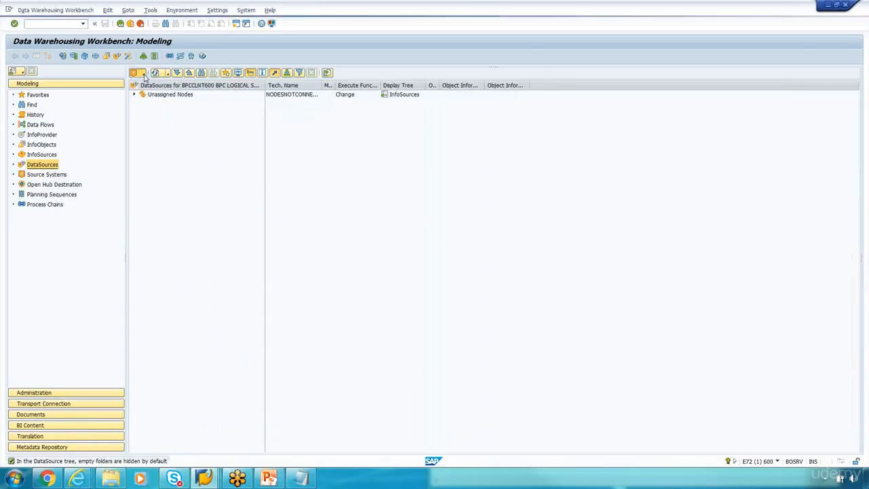
left_click(142, 74)
mouse_move(146, 84)
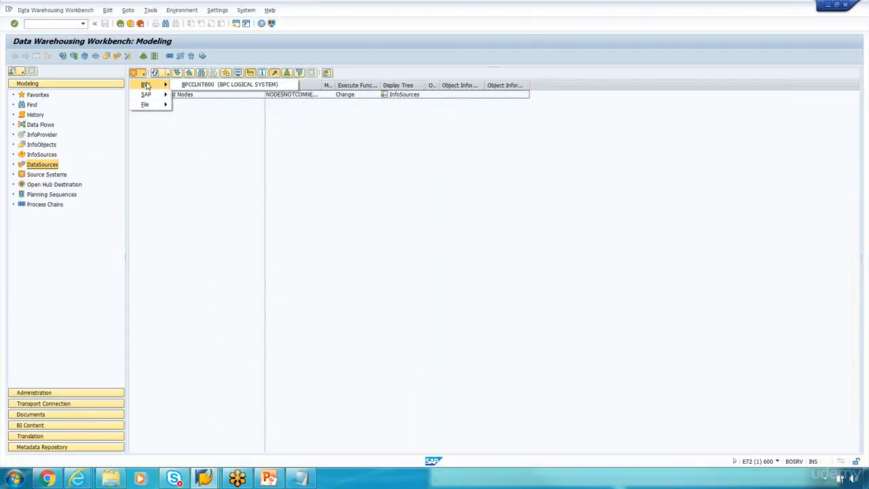
left_click(204, 84)
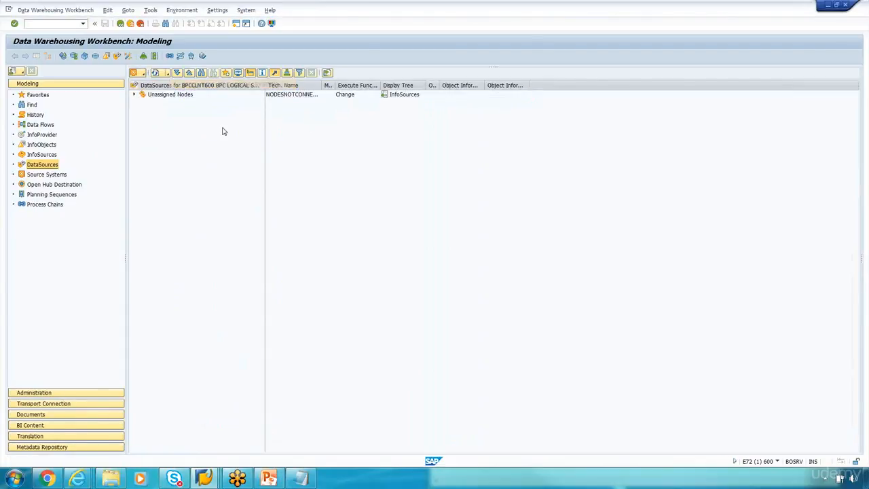
left_click(135, 95)
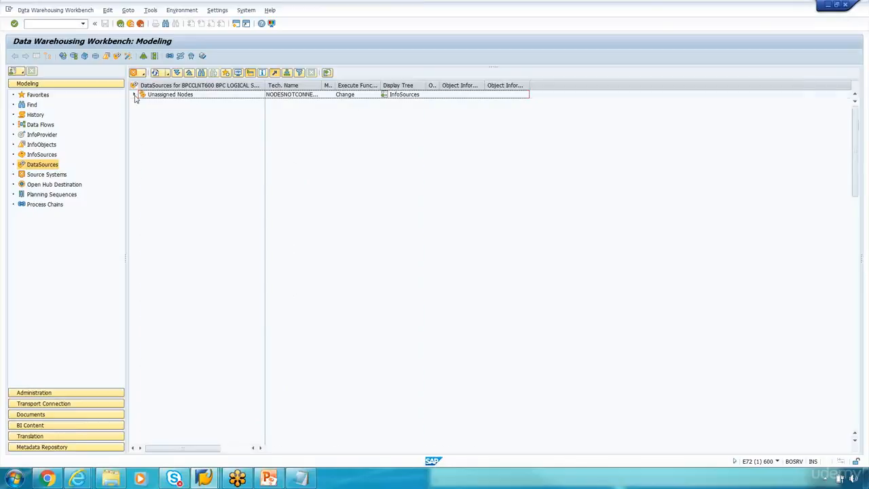
scroll(190, 332, "down", 10)
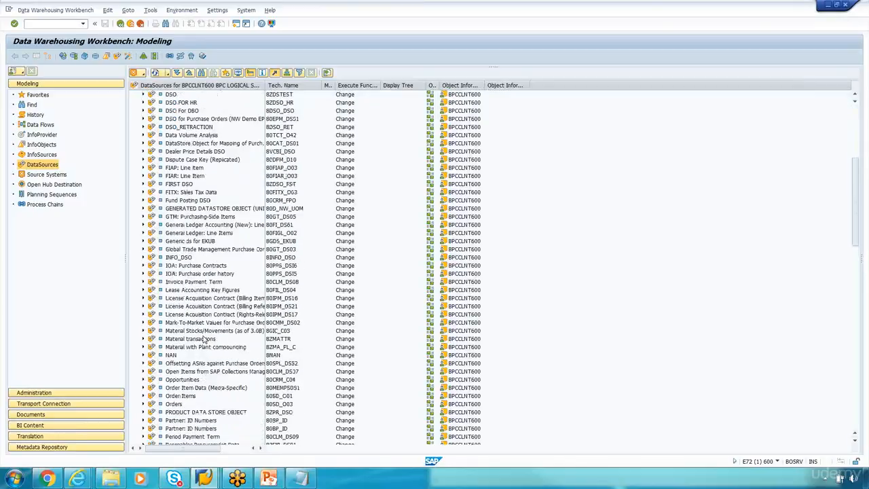
left_click(136, 72)
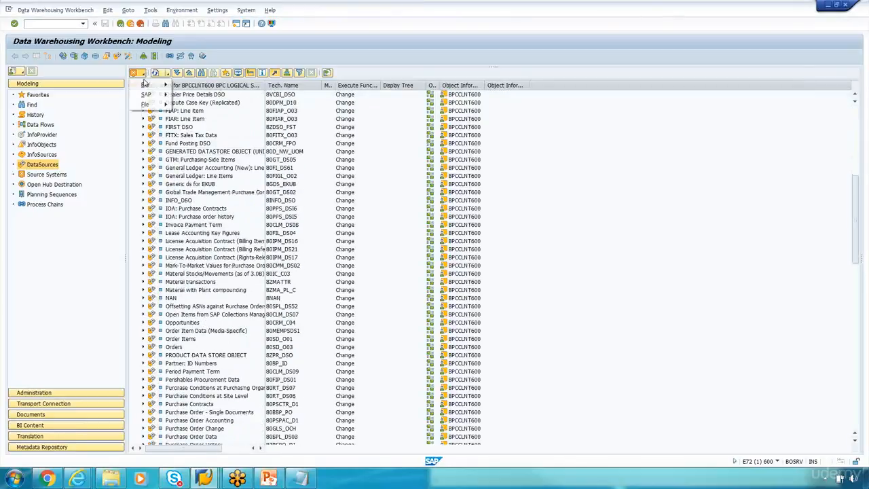
mouse_move(151, 97)
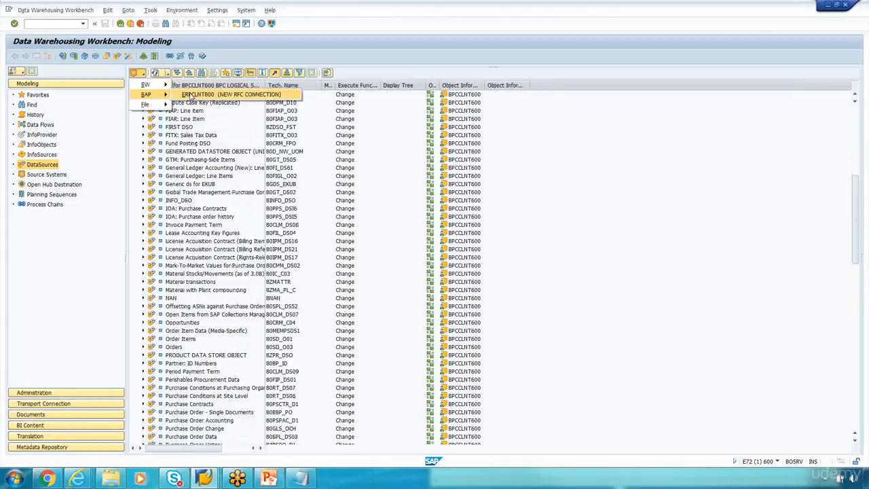
left_click(188, 95)
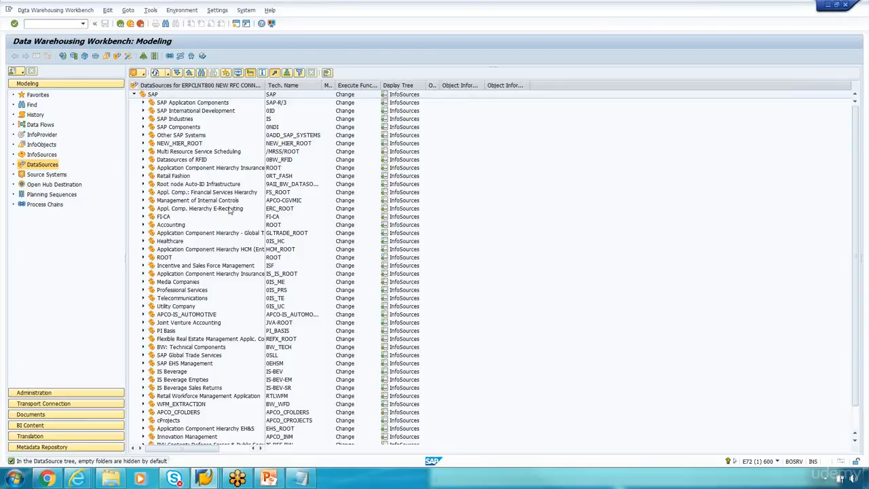
Step: Browse ERPCLNT800 DataSources and expand SAP Application Components > Financial Accounting > General Ledger
left_click_drag(264, 86, 274, 86)
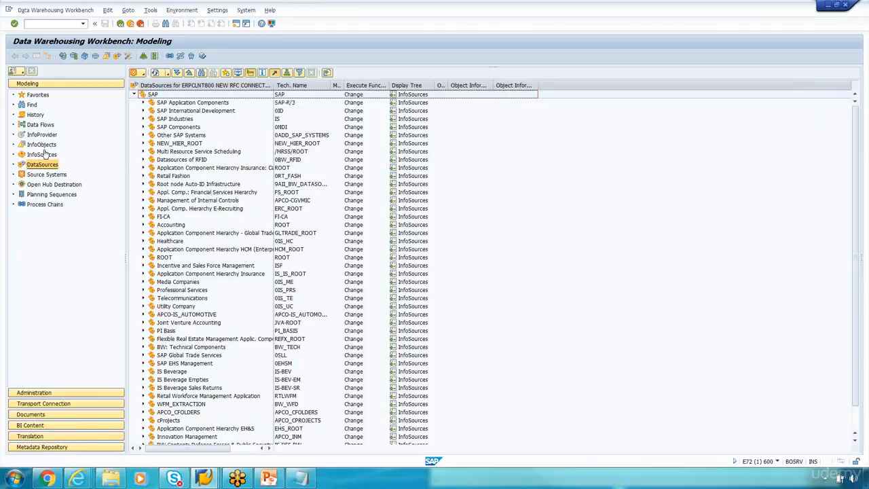
left_click(143, 76)
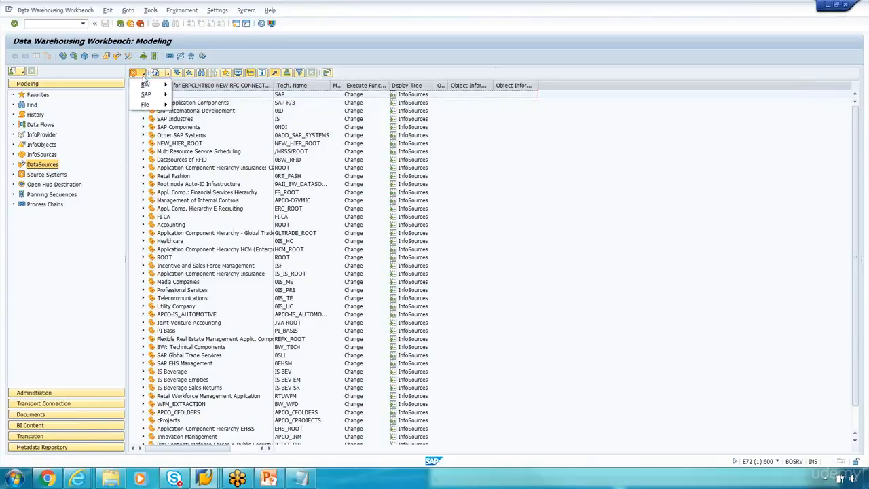
mouse_move(148, 94)
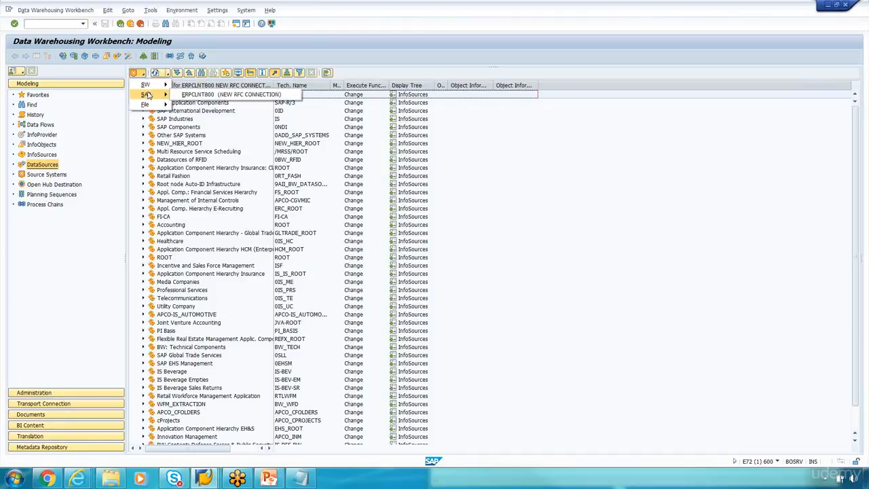
left_click(184, 95)
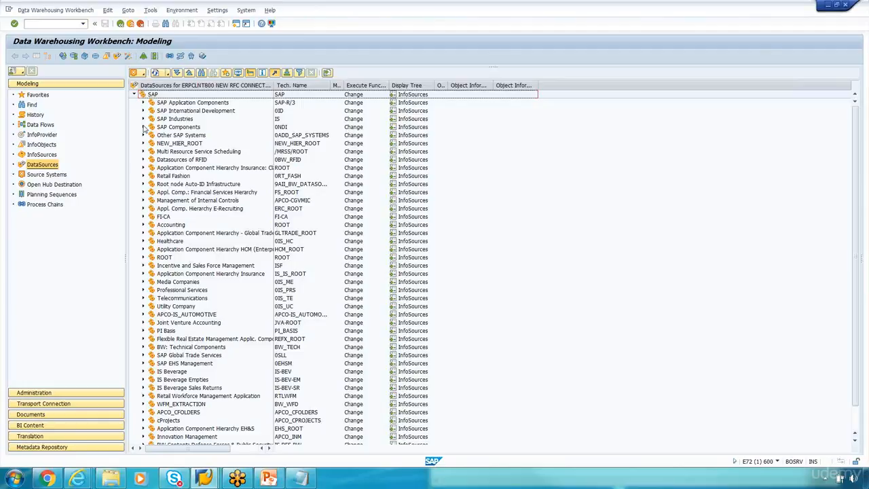
left_click(143, 103)
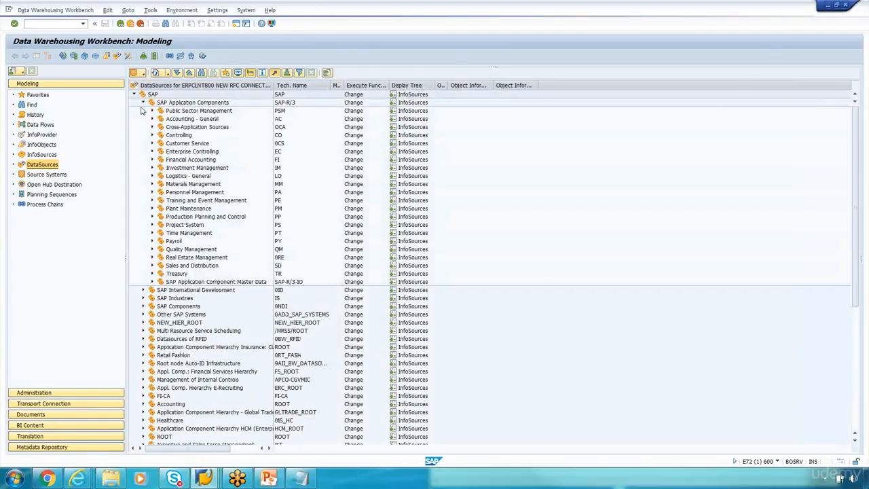
left_click(153, 159)
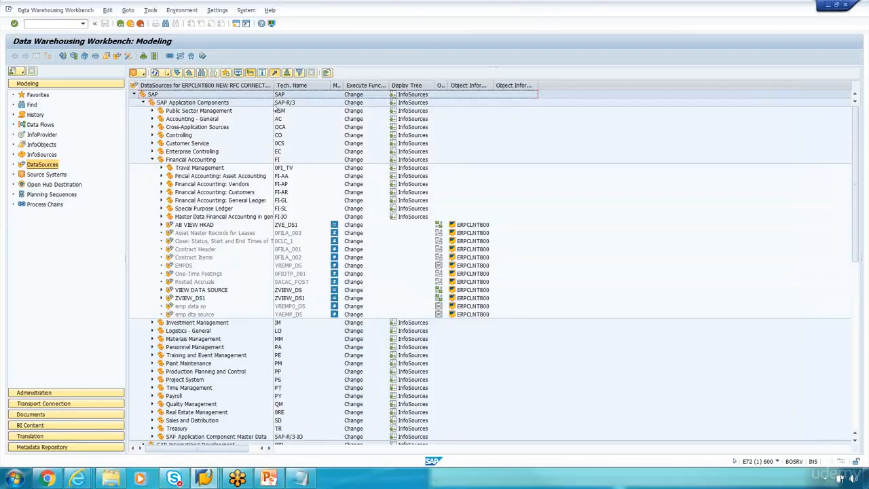
left_click_drag(275, 87, 313, 88)
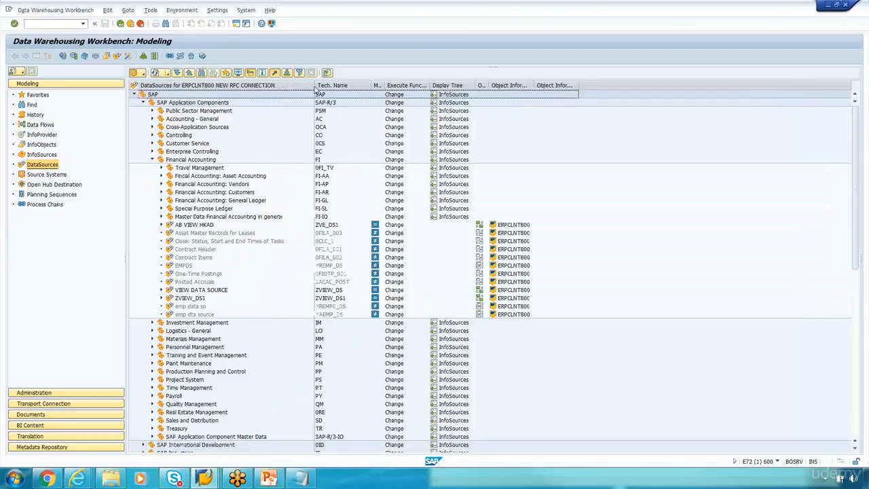
left_click(162, 200)
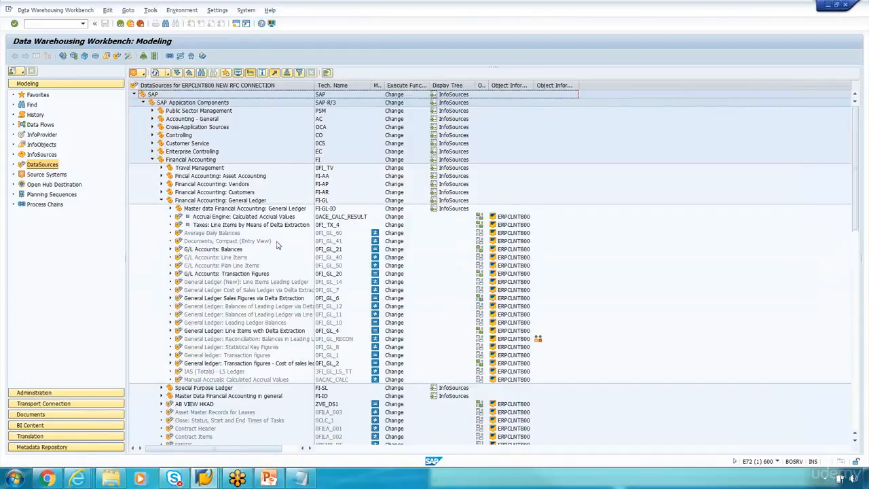
left_click(201, 72)
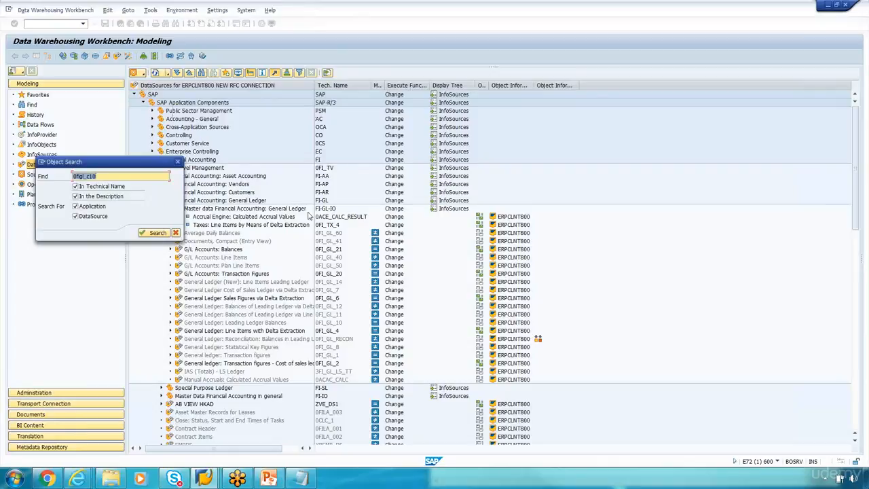
type("0")
left_click(156, 233)
left_click_drag(171, 167, 236, 160)
left_click(242, 157)
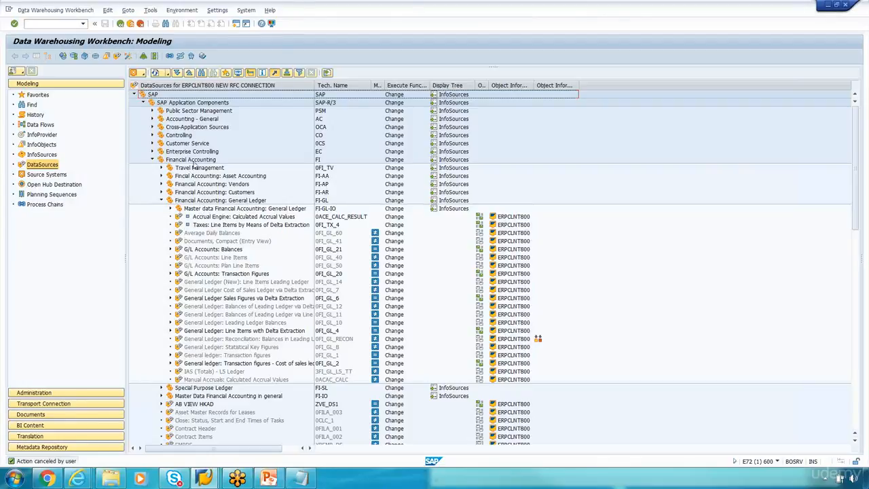
Step: Inspect the context menus of the SAP, Application Components, Financial Accounting and General Ledger nodes
right_click(214, 91)
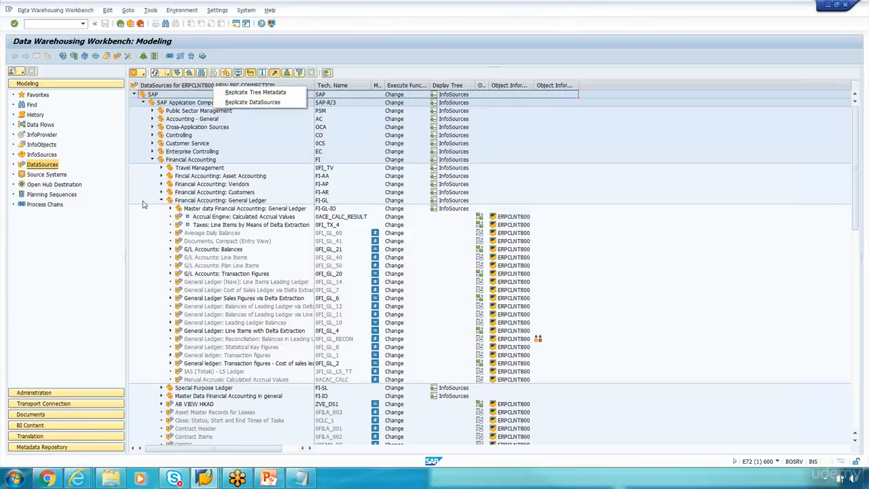
left_click(144, 202)
right_click(174, 104)
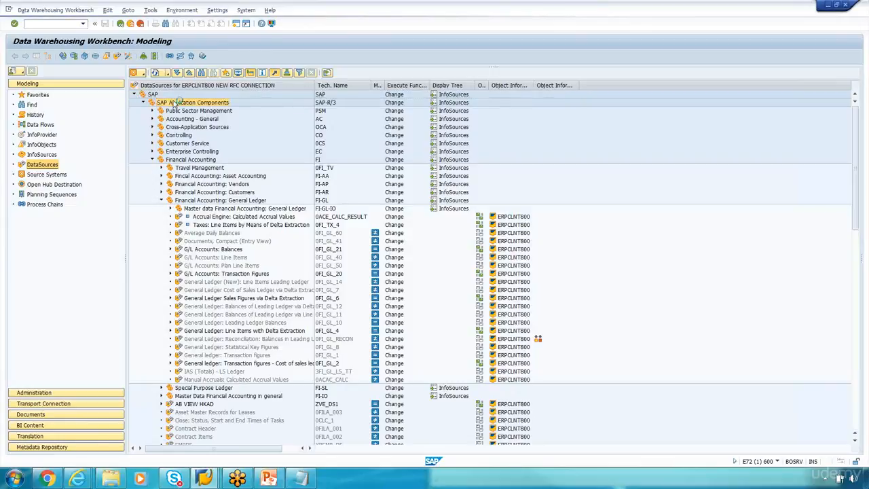
left_click(155, 222)
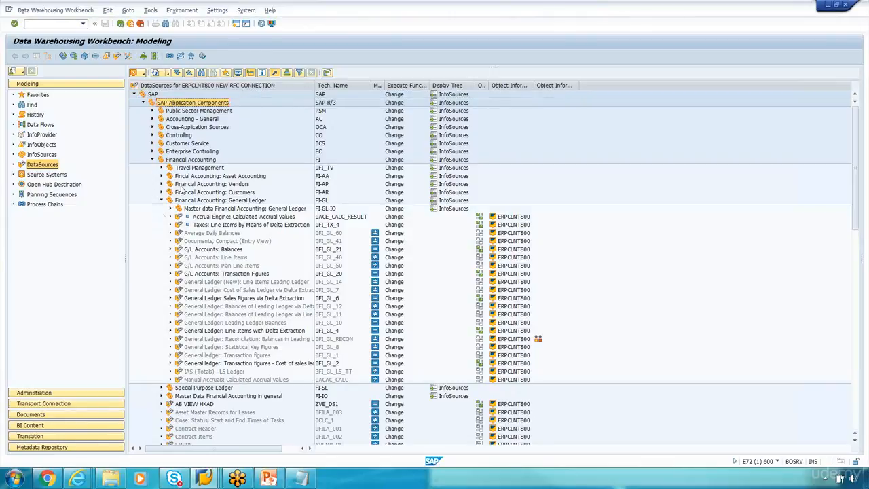
right_click(197, 160)
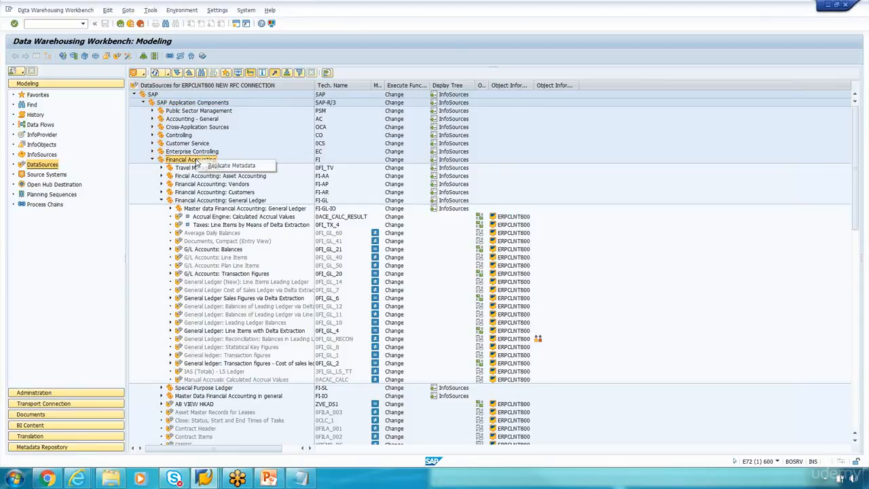
left_click(138, 268)
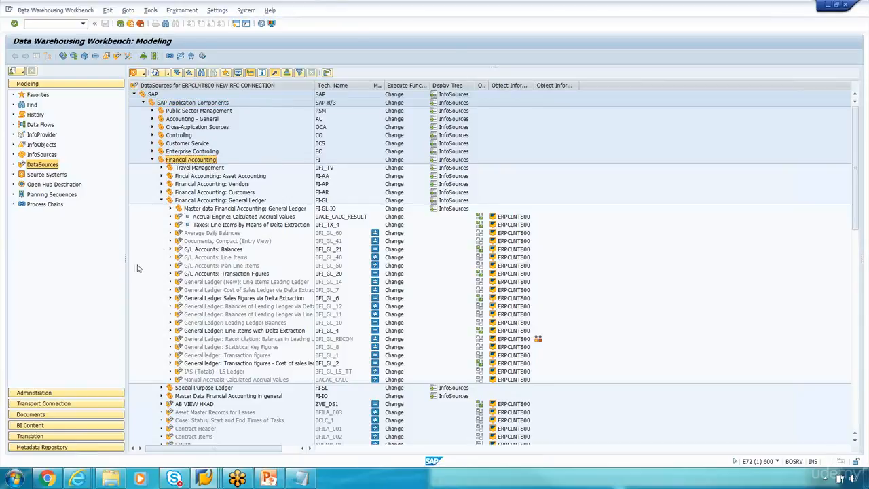
right_click(216, 202)
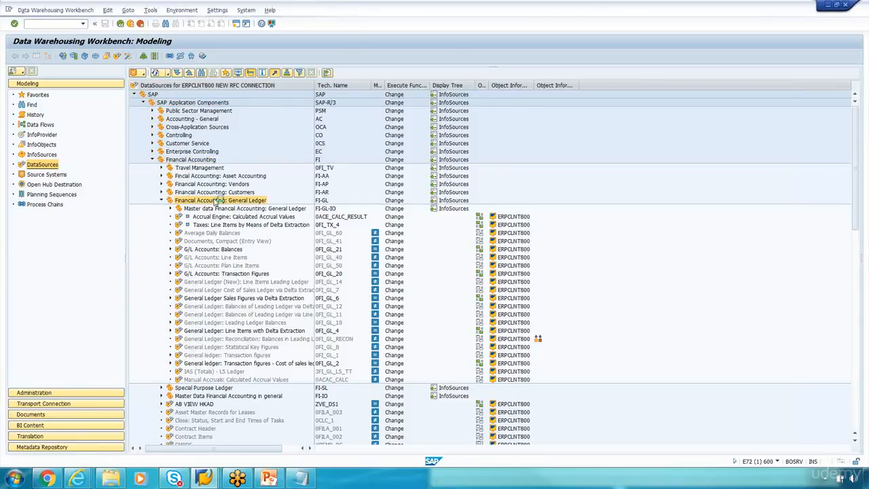
left_click(144, 232)
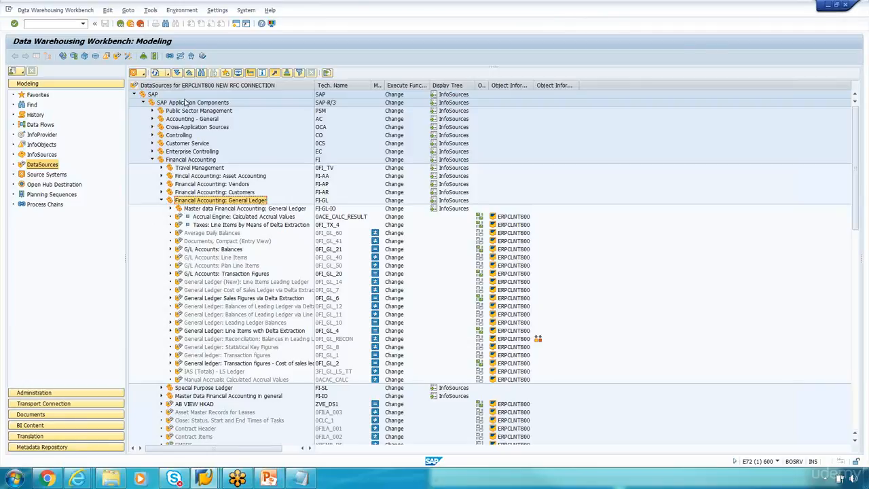
left_click(184, 102)
right_click(182, 106)
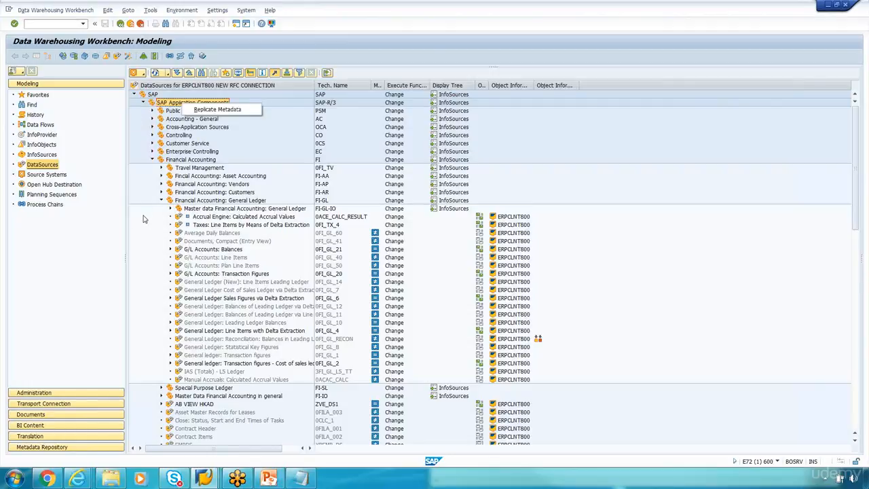
left_click(153, 234)
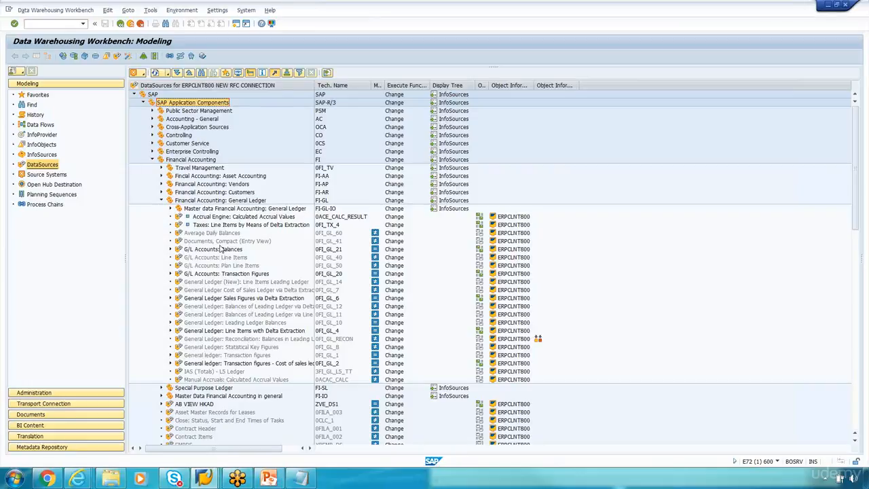
Step: Choose Replicate Metadata on the Financial Accounting: General Ledger node
left_click(214, 202)
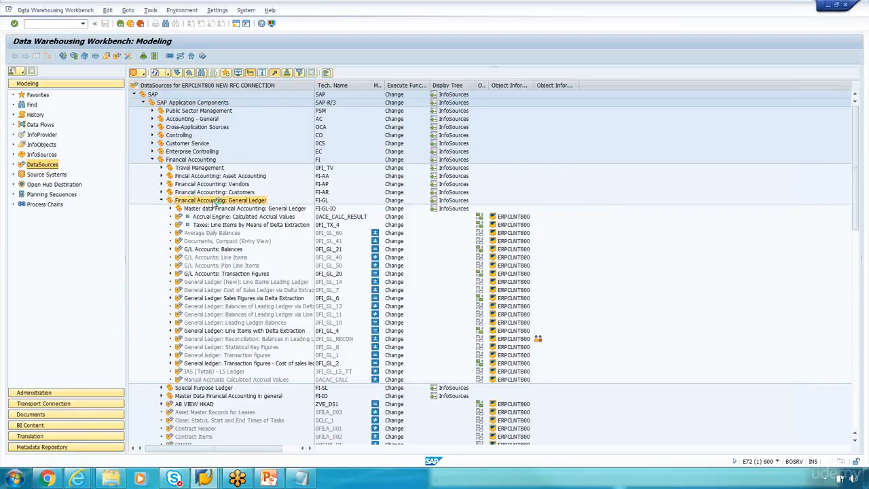
right_click(216, 205)
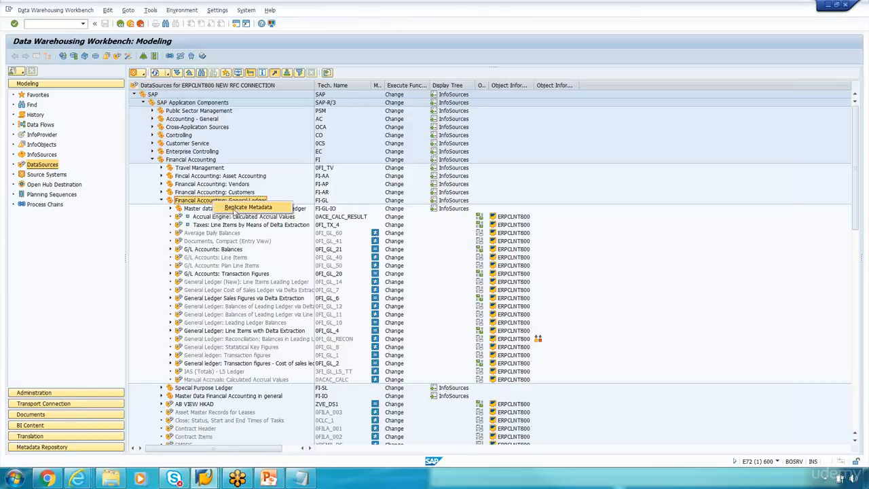
left_click(236, 210)
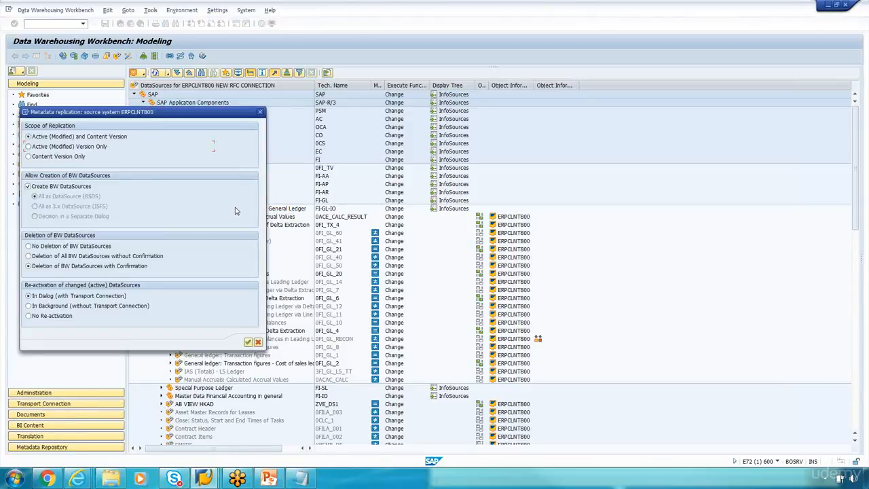
Step: Execute the replication with the default Active (Modified) and Content Version options
left_click_drag(126, 114, 315, 133)
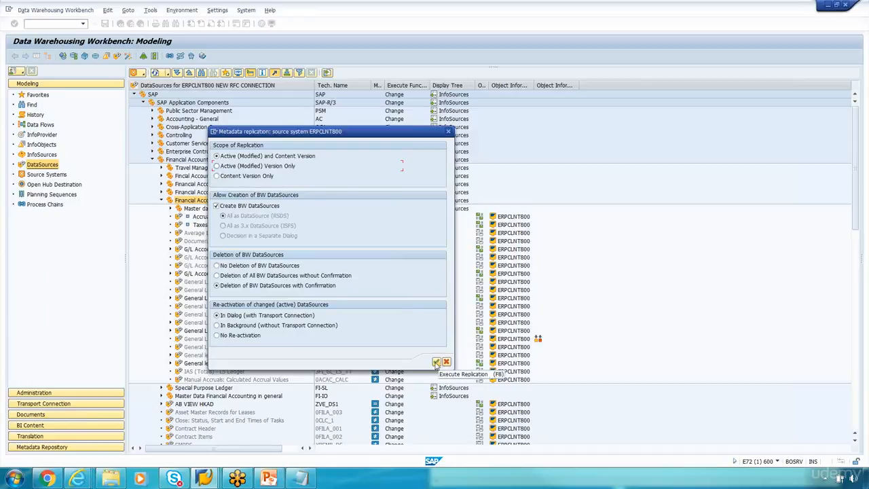
left_click(437, 363)
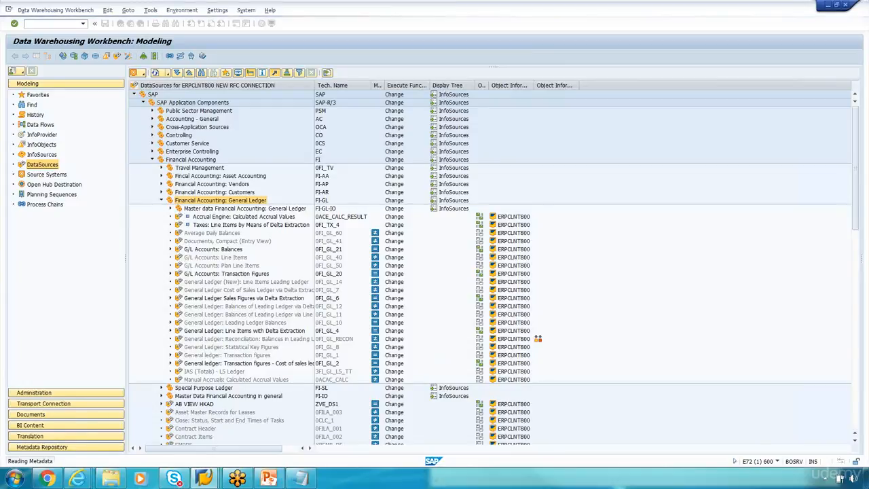
Step: Glance at the SAP Help page in Chrome, then return to the Workbench's modification list
left_click(46, 478)
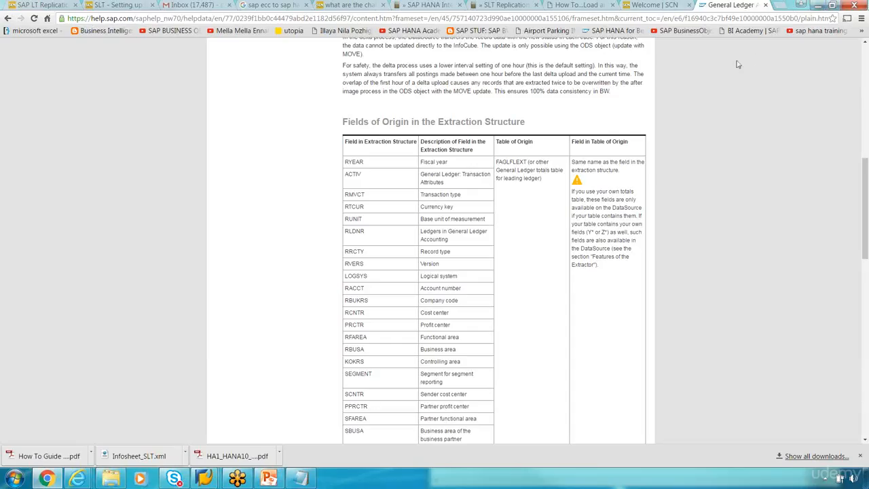
left_click(833, 5)
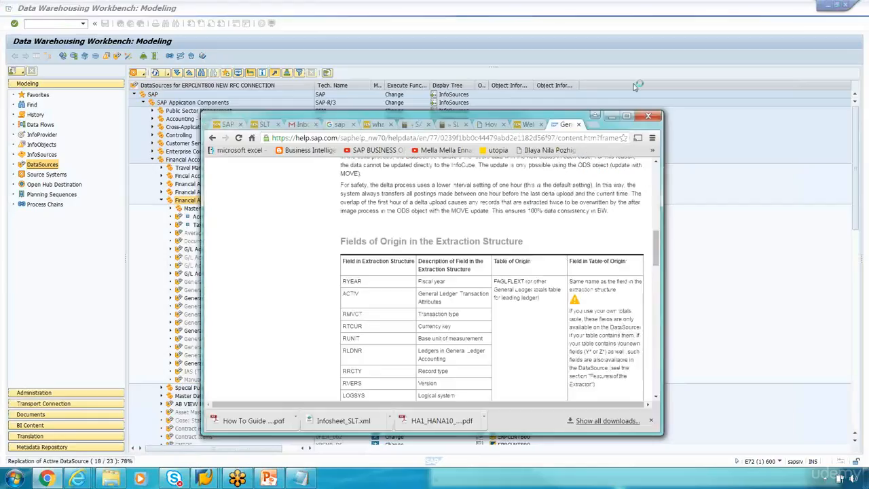
left_click_drag(594, 116, 636, 113)
left_click(785, 124)
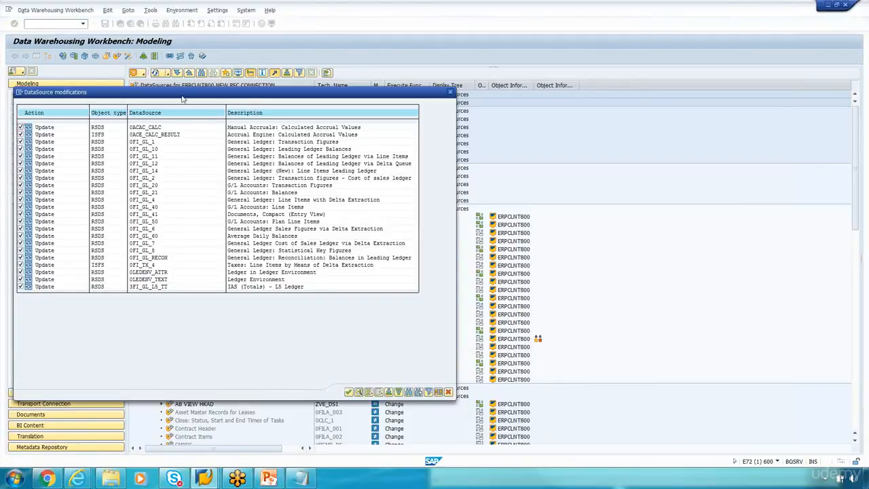
Step: Deselect all DataSource modifications, tick only 0FI_GL_10, and copy to replicate it
left_click_drag(182, 98, 244, 107)
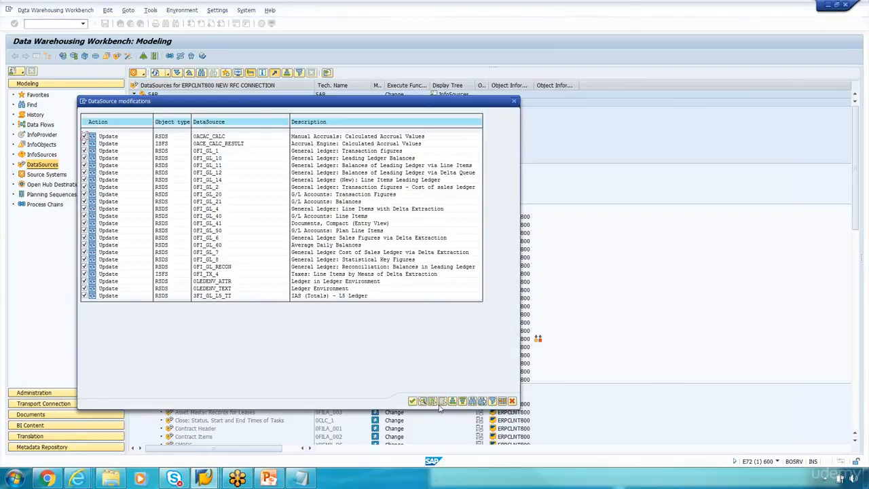
left_click(442, 401)
left_click(85, 157)
left_click(413, 401)
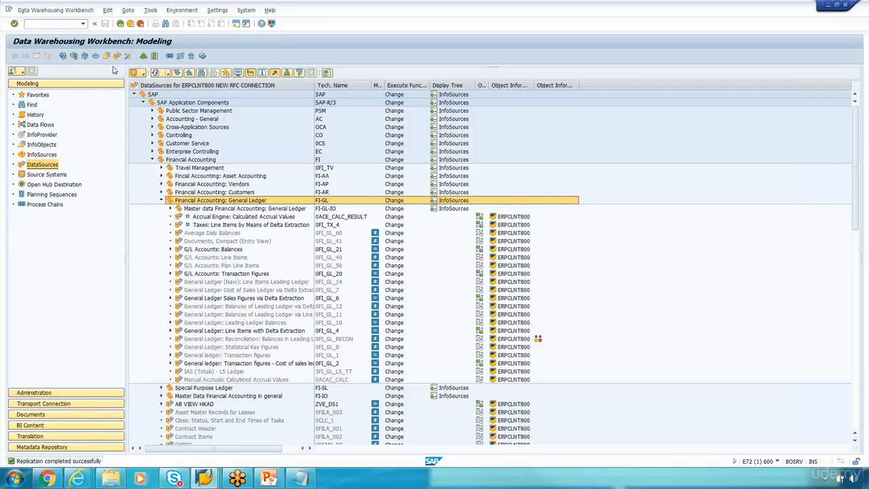
Step: Refresh the tree and display DataSource 0FI_GL_10, General Ledger: Leading Ledger Balances
left_click(167, 73)
left_click(178, 84)
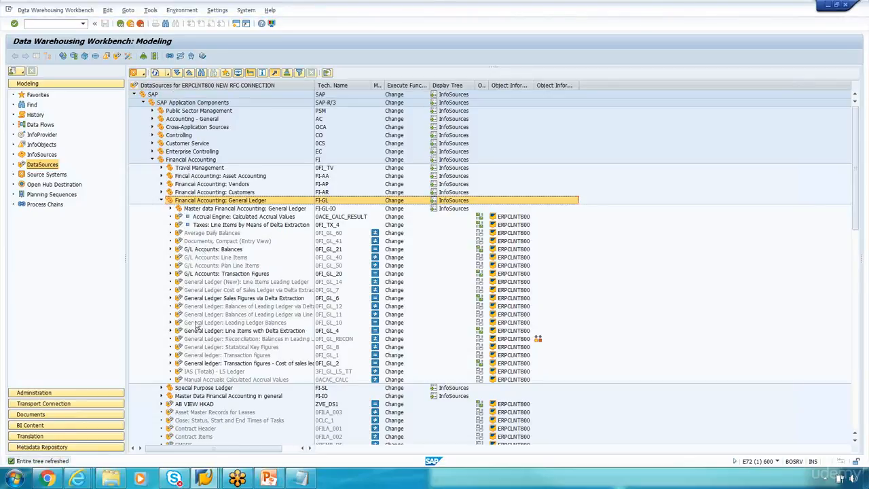
left_click(170, 323)
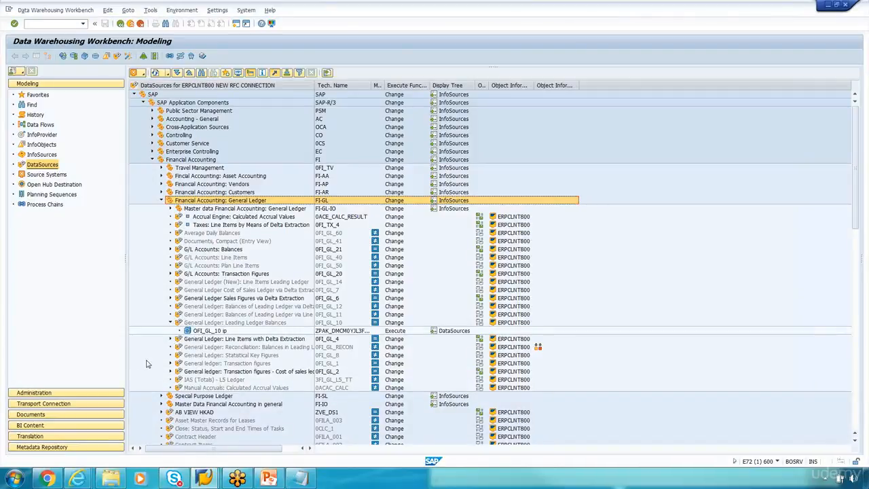
scroll(138, 358, "down", 1)
scroll(138, 357, "down", 2)
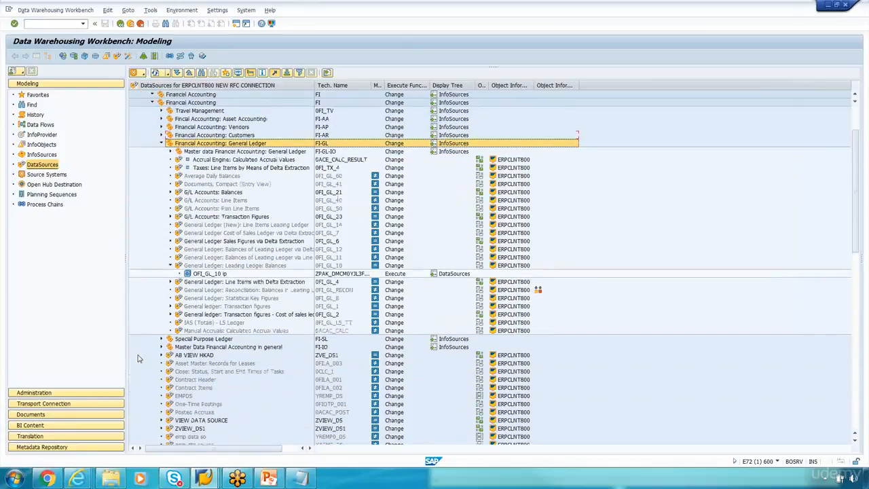
left_click(197, 275)
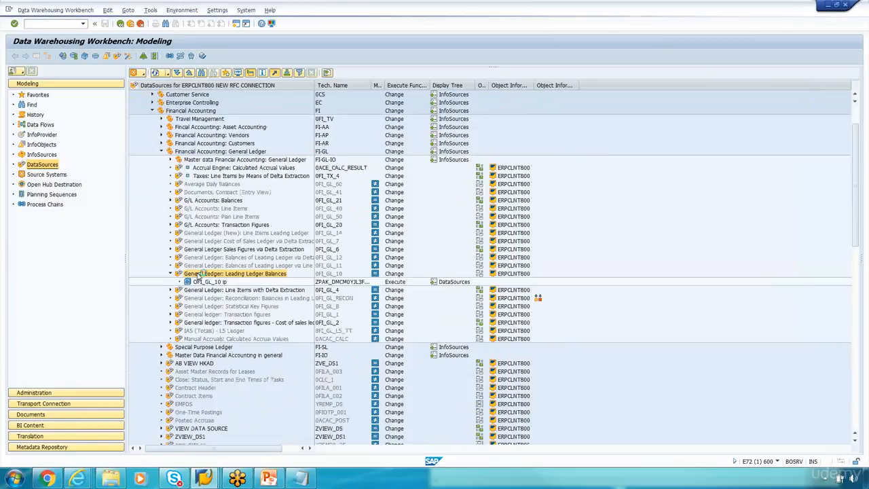
right_click(196, 274)
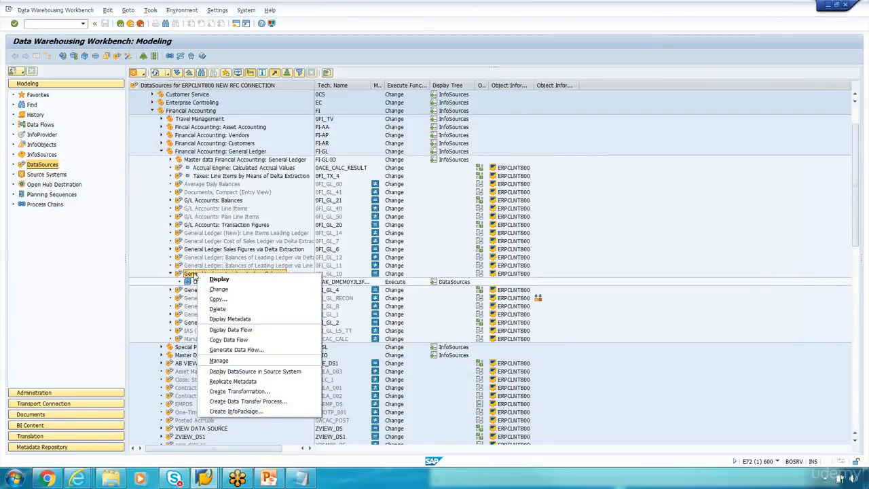
left_click(219, 279)
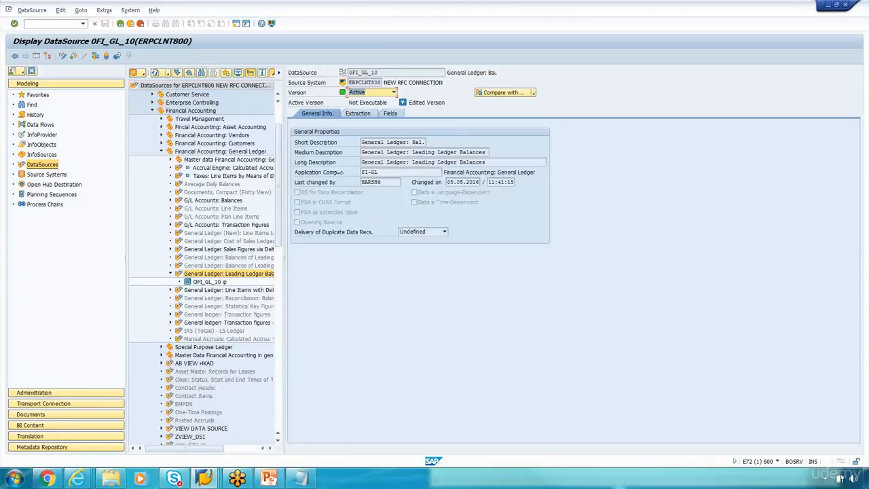
left_click_drag(283, 166, 396, 185)
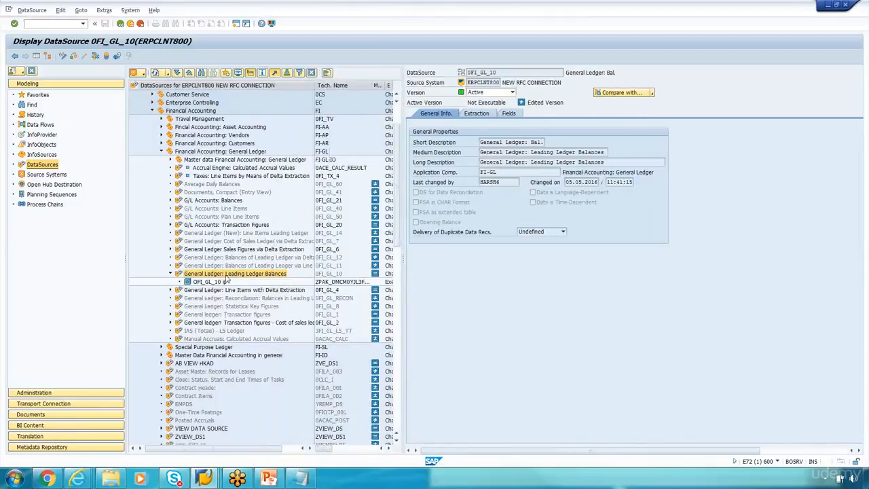
Step: Switch DataSource 0FI_GL_10 into change mode and activate it
left_click(65, 56)
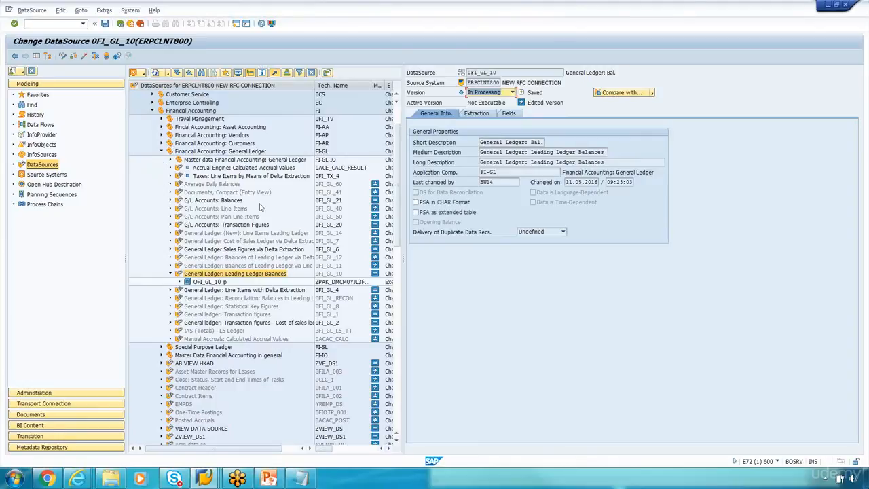
left_click(84, 56)
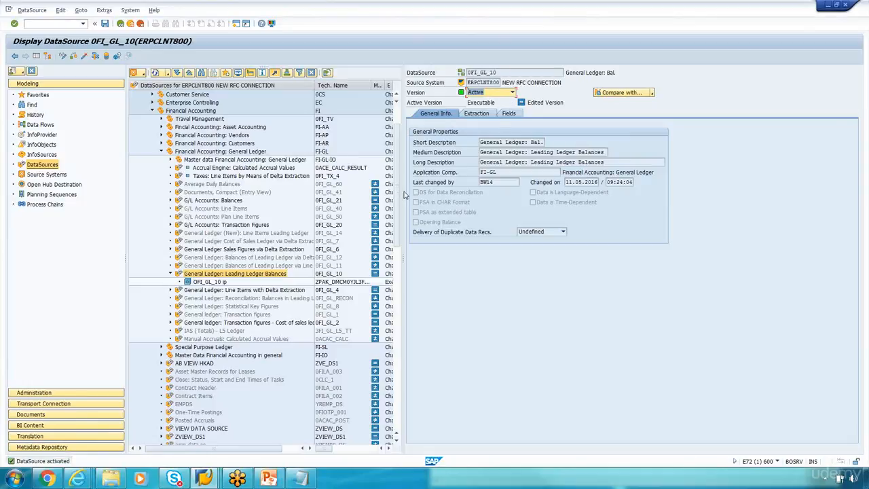
left_click_drag(405, 192, 432, 193)
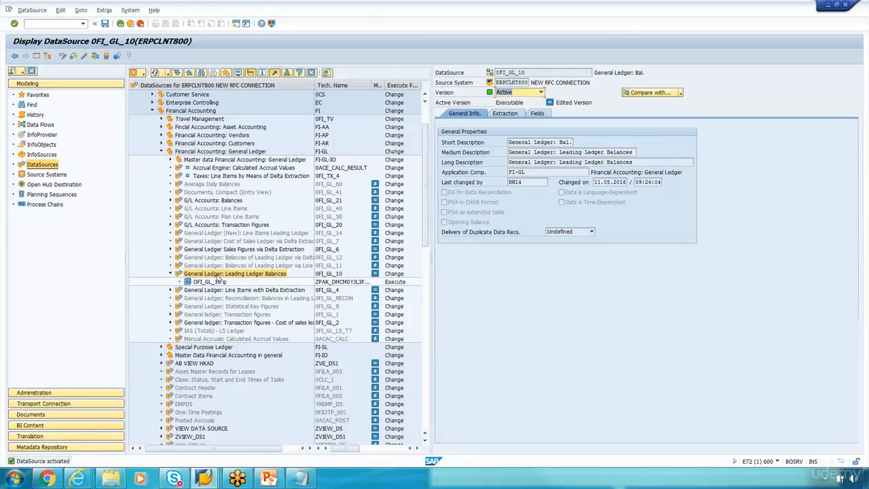
left_click(106, 58)
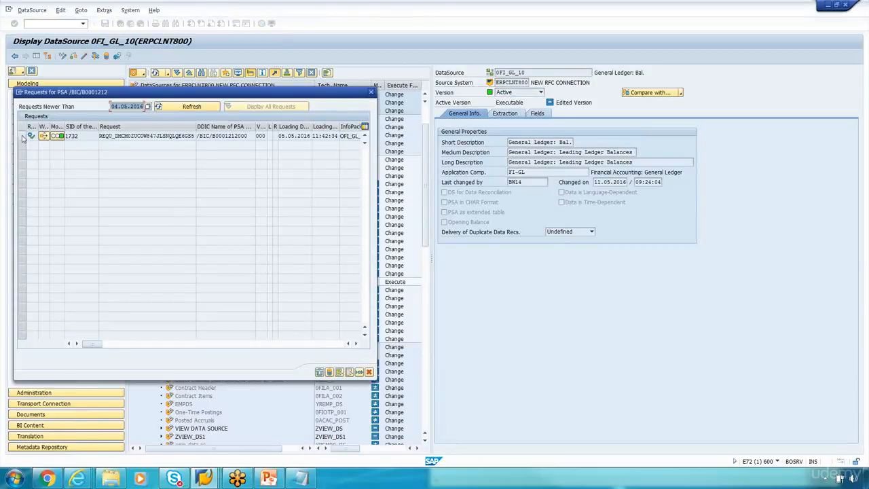
left_click(22, 136)
left_click(330, 373)
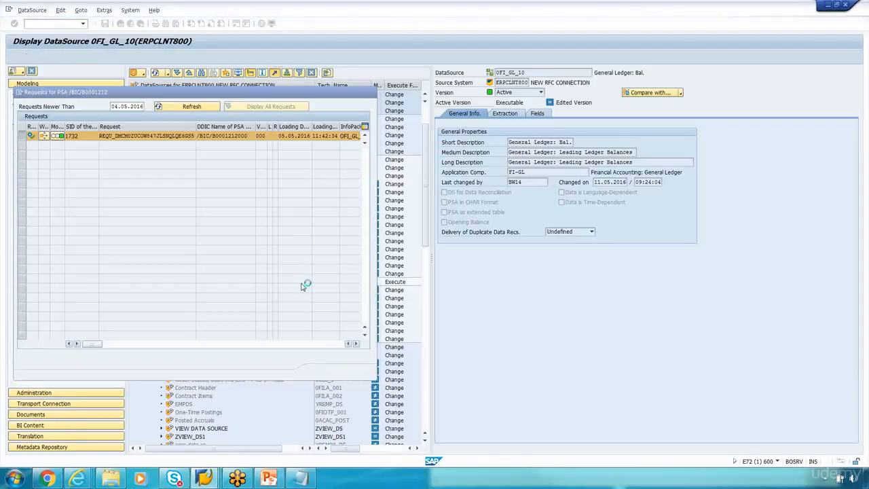
left_click_drag(68, 76, 245, 88)
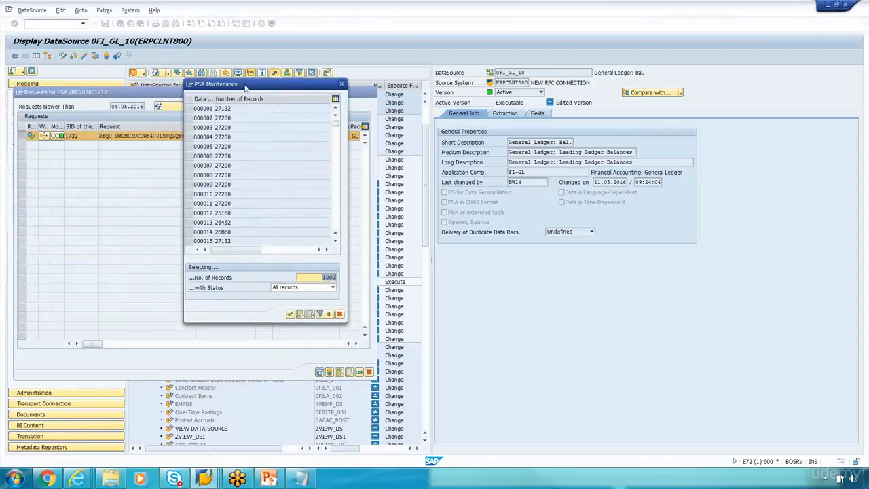
left_click(190, 108)
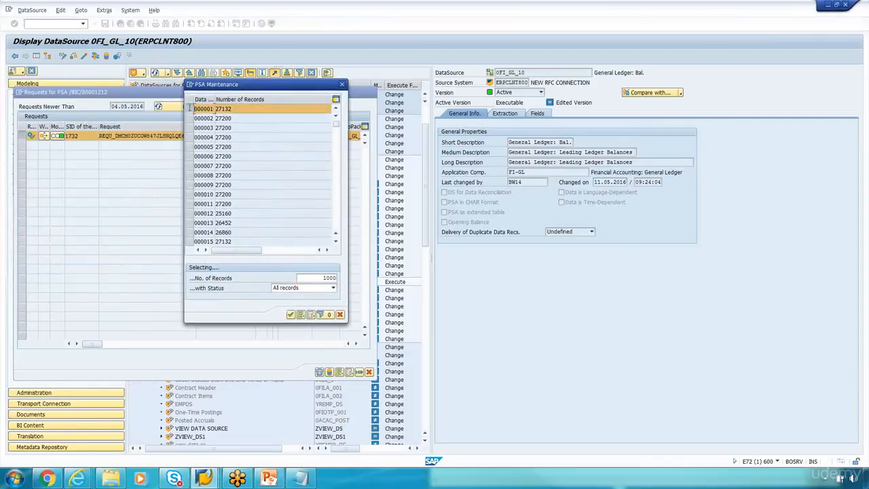
left_click(291, 315)
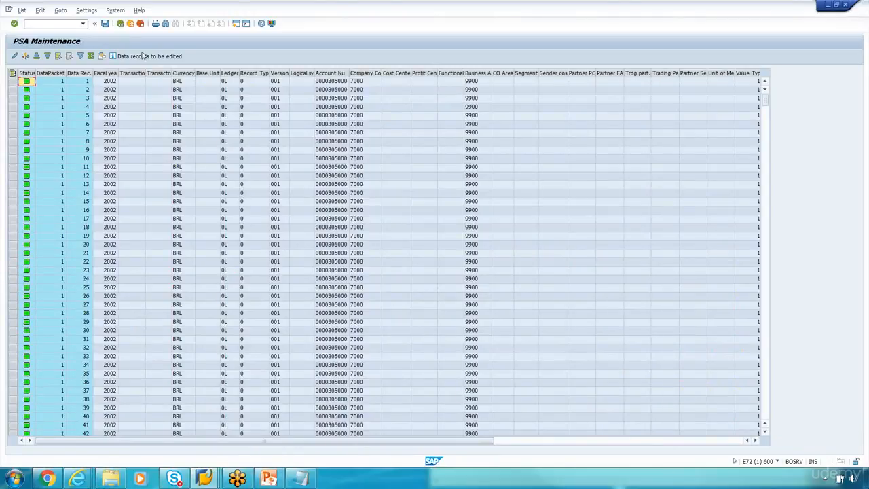
left_click(120, 25)
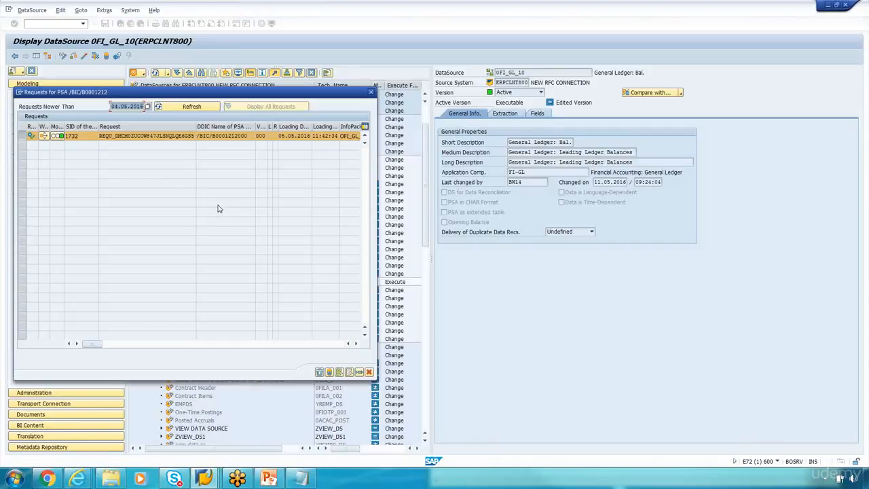
left_click(369, 372)
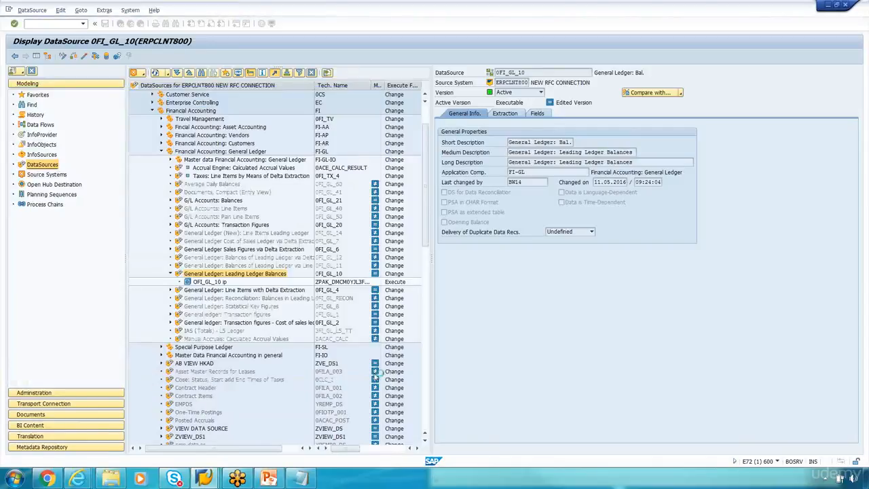
Step: In Notepad, add the note 'Whethere ispiosible to load FI data directly to Infocube ?'
left_click(299, 479)
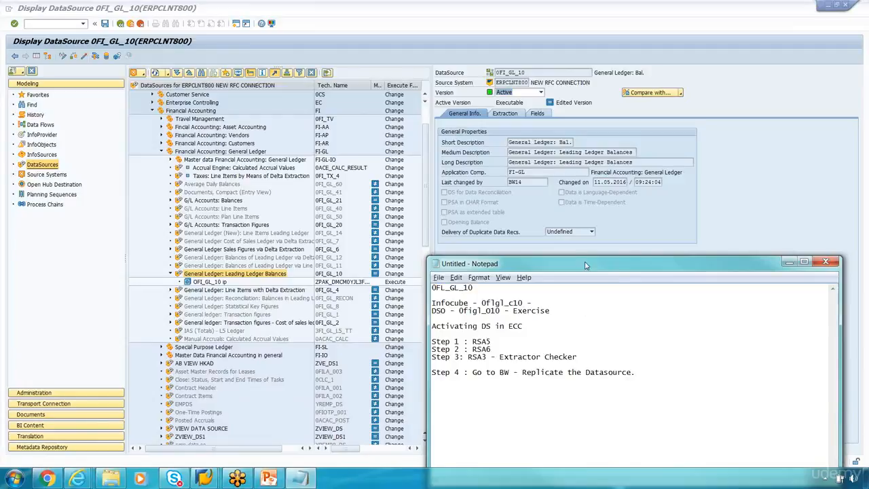
left_click_drag(586, 264, 521, 176)
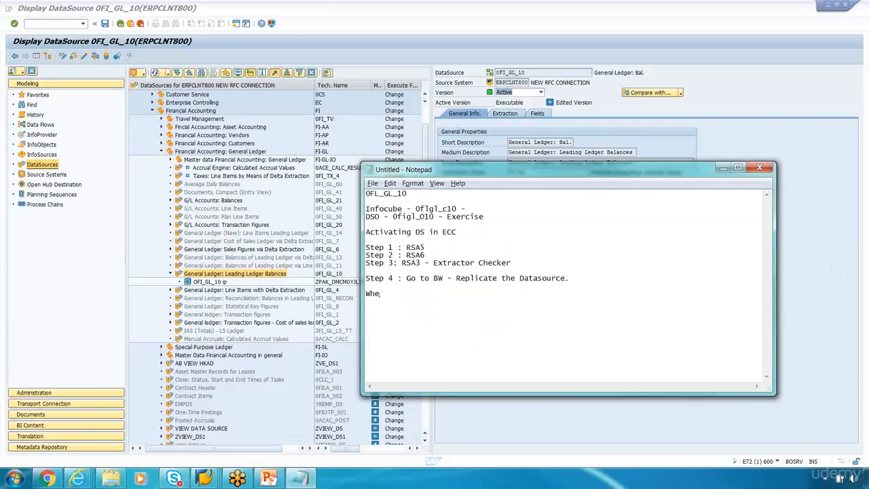
type("Whethere is")
type("pios")
type("ible to loa")
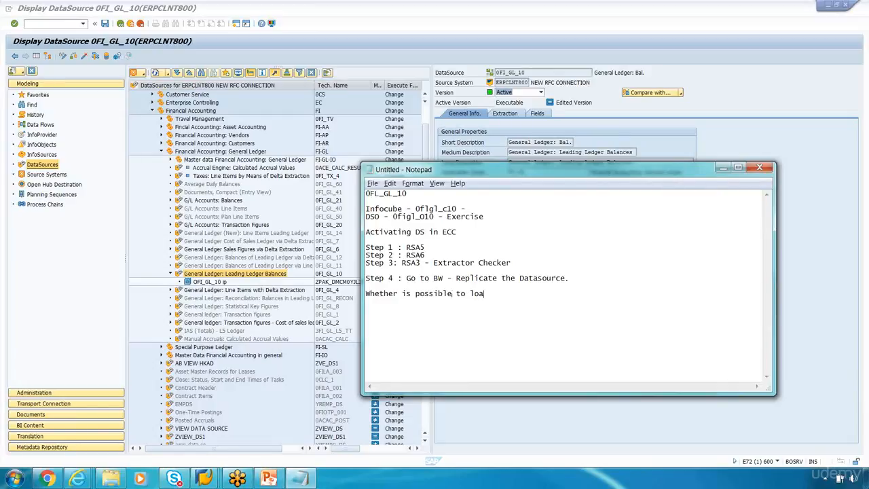
type("d FI data directly to Infocube")
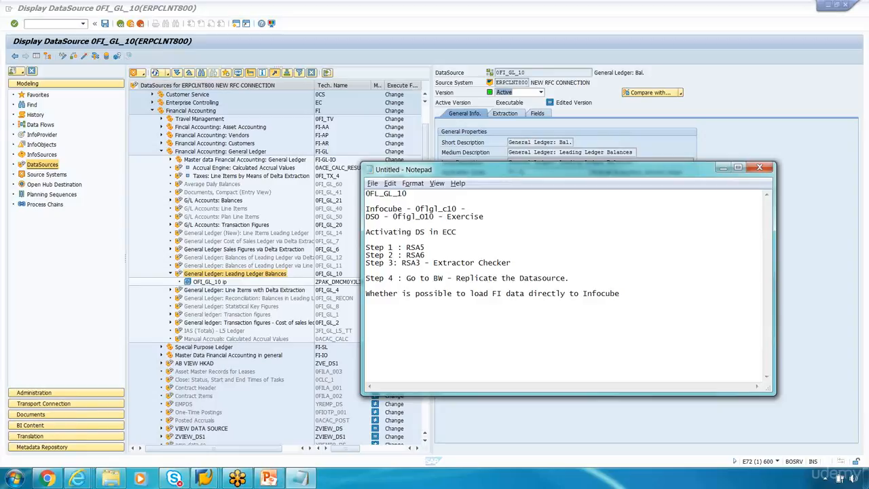
type(" ?")
Step: Leave the 0FI_GL_10 extraction results in ECC and run transaction /nrso2
left_click(204, 479)
left_click(236, 448)
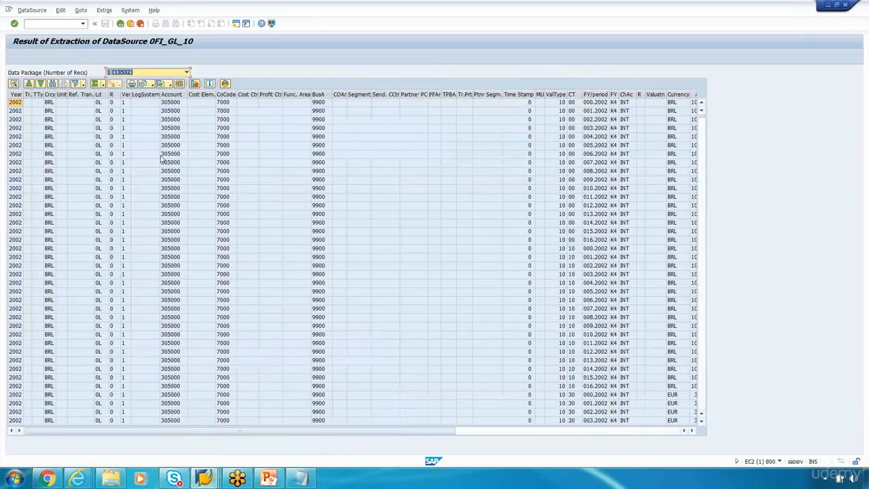
left_click(120, 23)
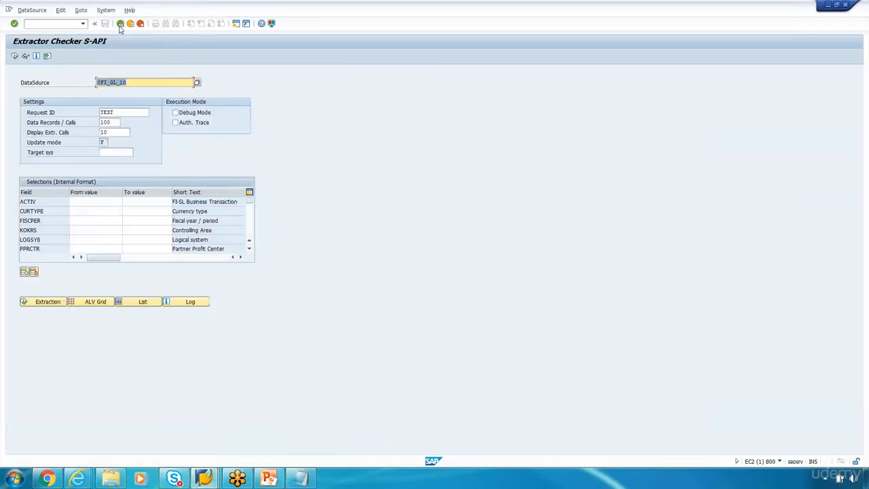
left_click(49, 25)
left_click(127, 82)
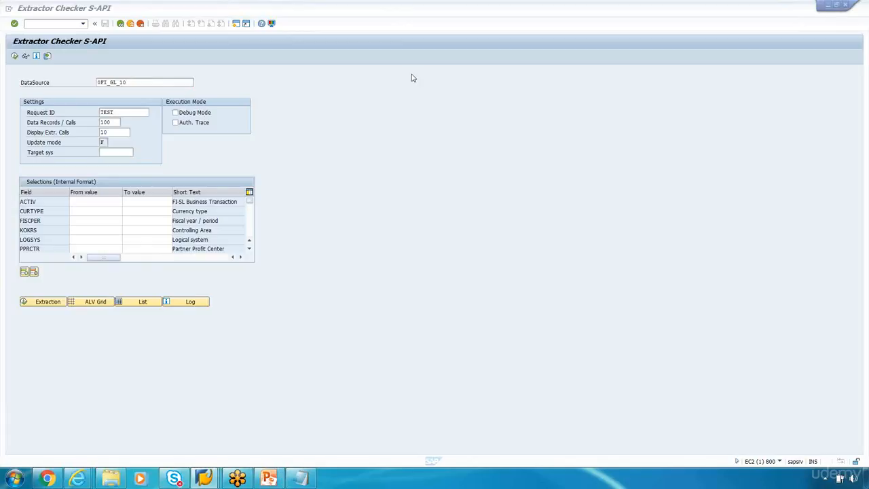
left_click(74, 23)
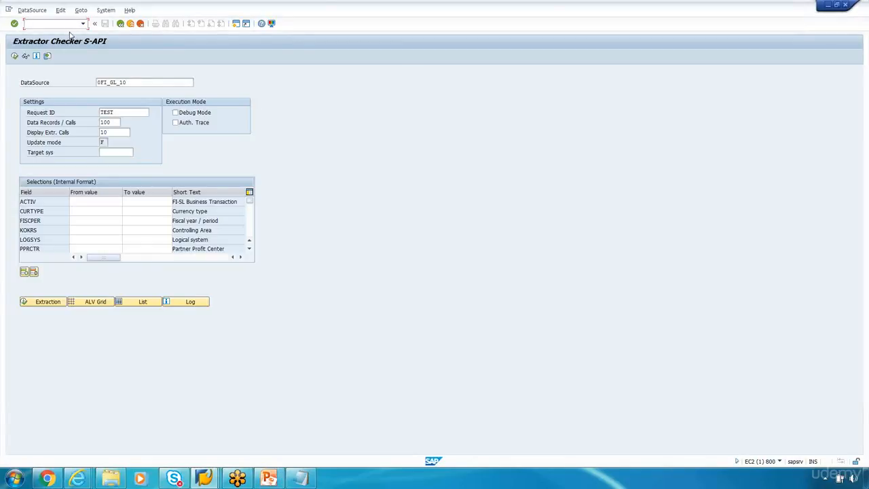
type("/nrso2")
key("Return")
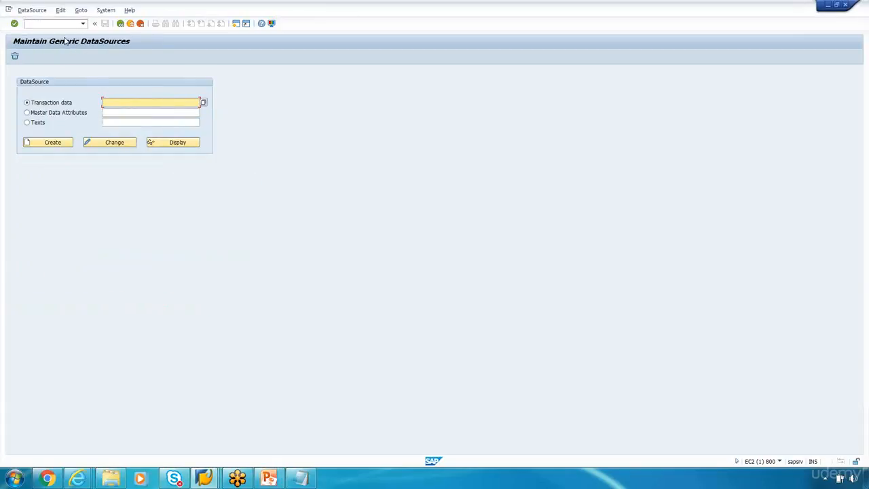
Step: Look up 0FI_GL_10 in RSO2 and RSA2, viewing its FAGL_GET_IT_DATA_LEAD / AIED extraction settings
type("0FI_GL_10")
left_click(171, 145)
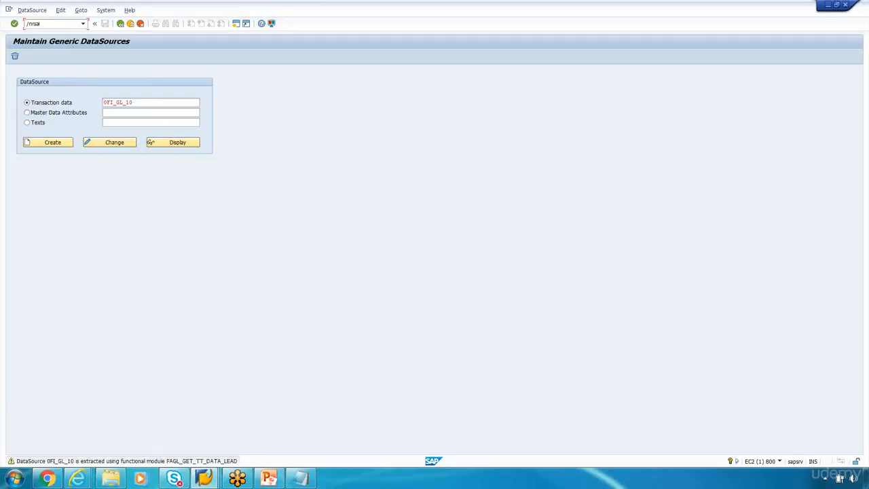
type("/nrsa2")
key("Return")
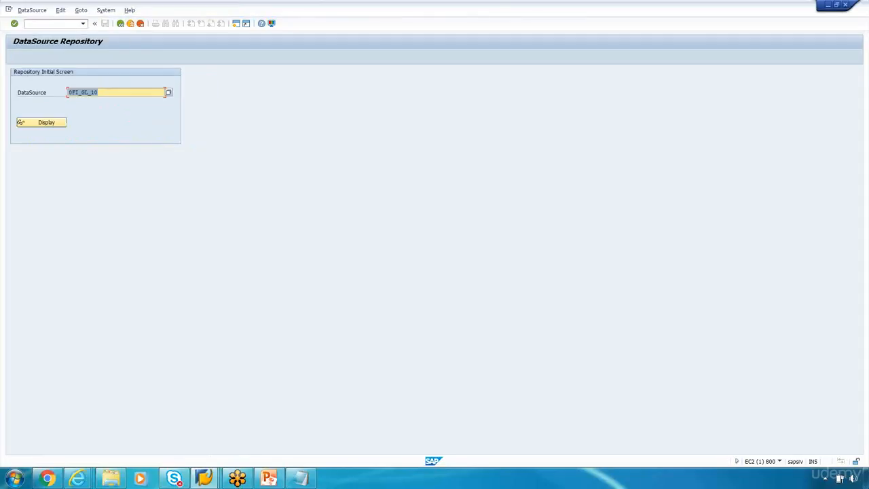
left_click(51, 124)
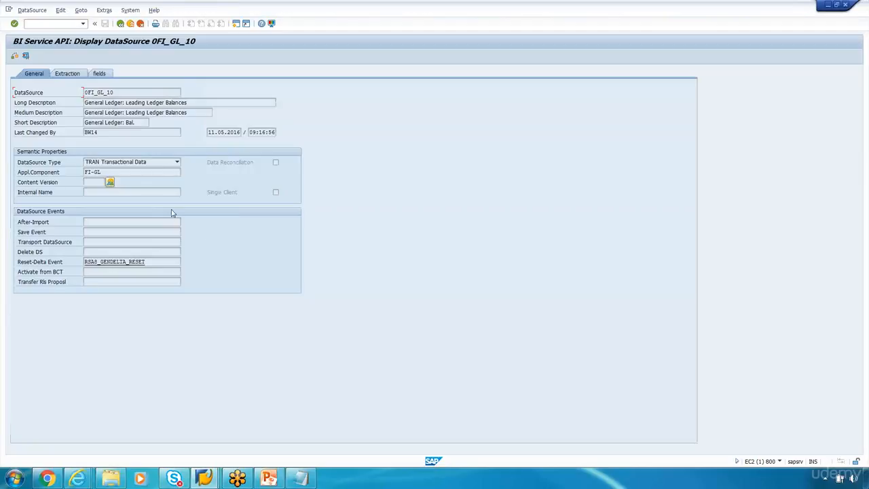
left_click(72, 76)
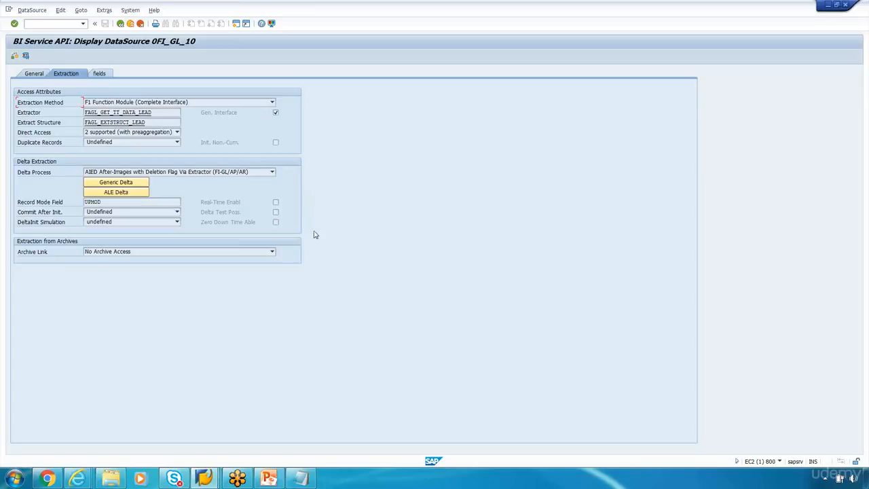
Step: Below 'No.' in Notepad, write 'DS ---> DSO( will maintain Before and Reverse image) ---> Infocube( After Image)'
left_click(302, 479)
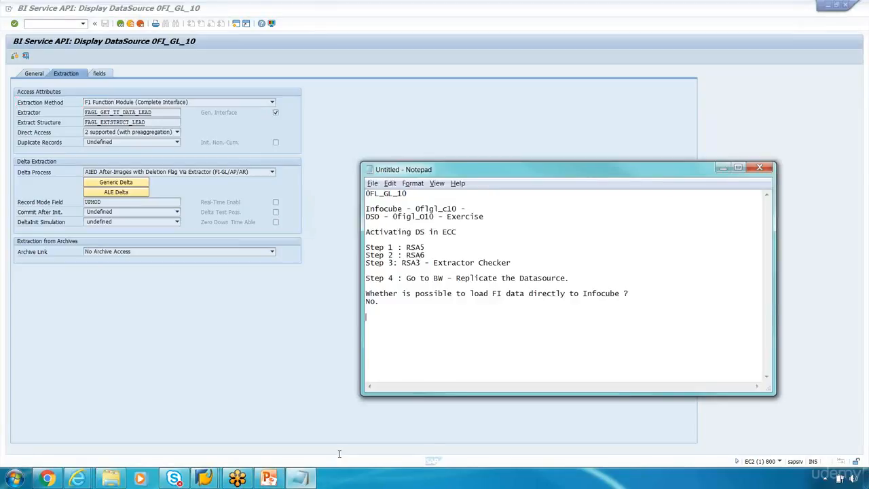
left_click(541, 319)
type("DS ---> DSO ---> Infocube")
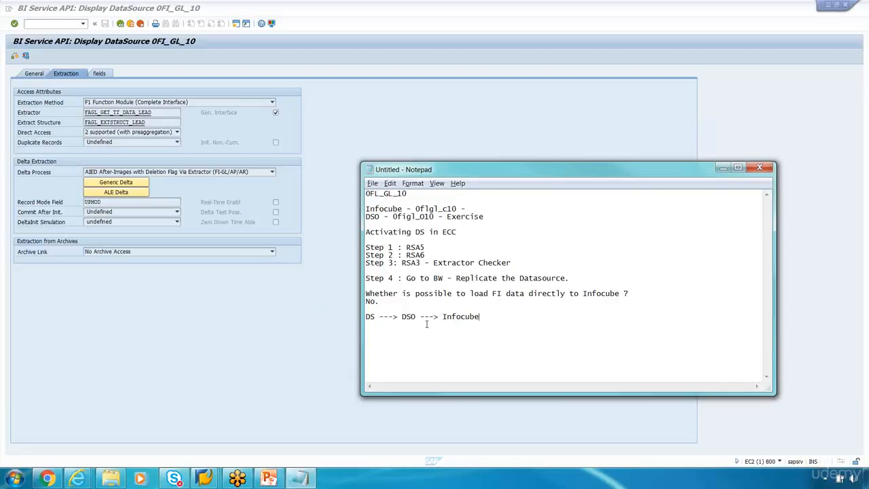
type("( will mai")
type("ntain Bef")
type("ore and Rever")
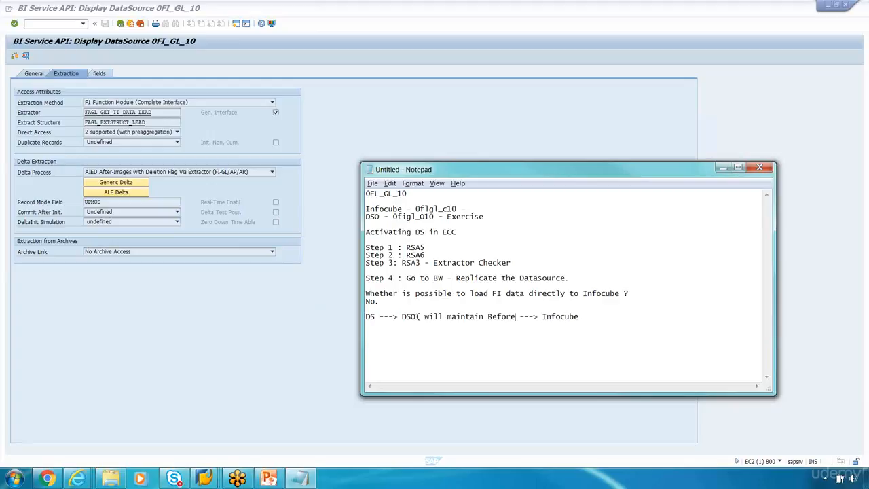
type("se image")
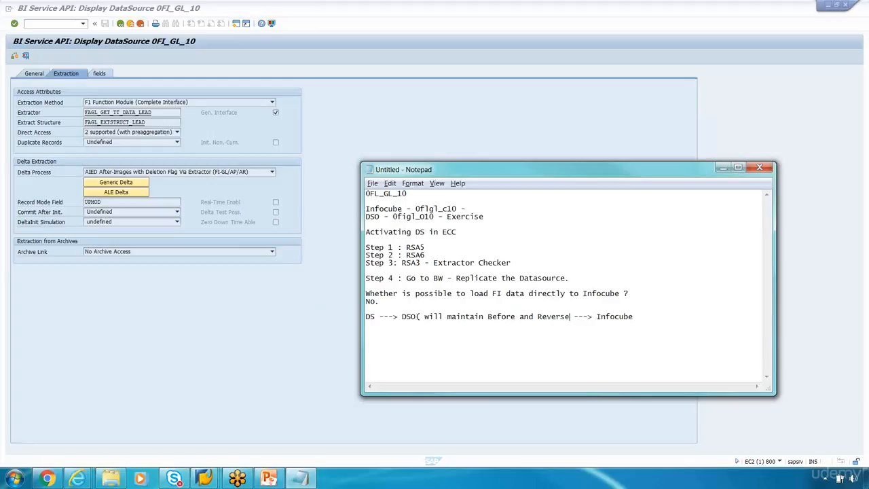
type(")")
left_click(672, 318)
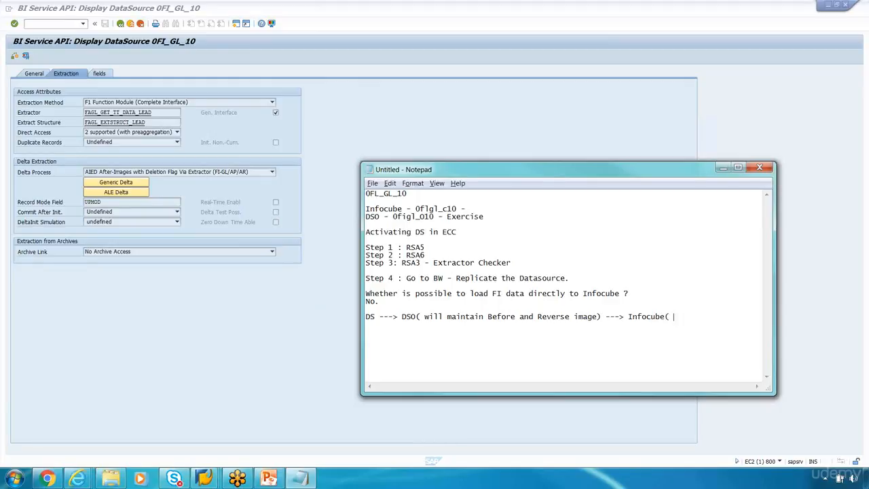
type("( After Image")
Step: Highlight the flow line and the DSO's 'Before and Reverse image' part to emphasise them
left_click_drag(488, 316, 616, 322)
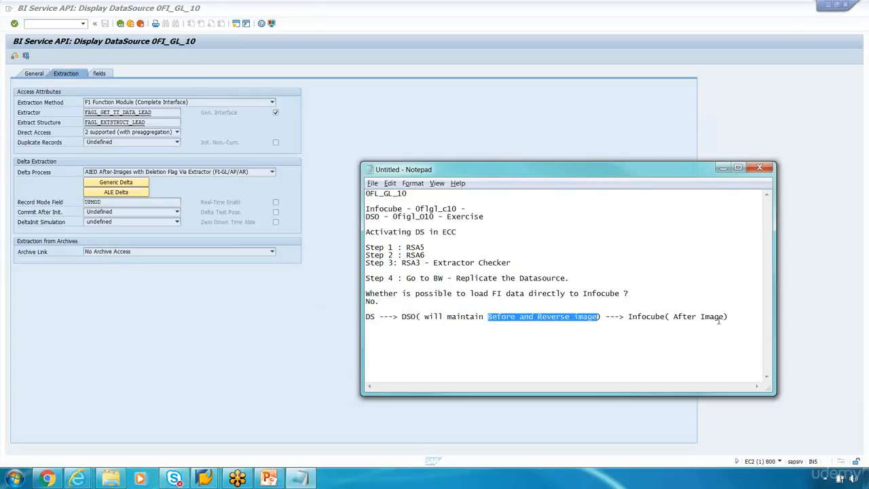
key("Right")
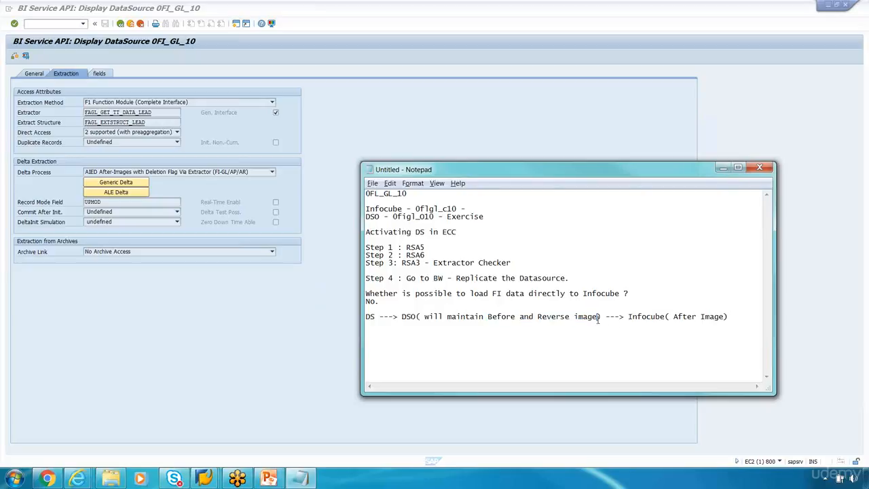
left_click(719, 317)
left_click_drag(727, 317, 367, 316)
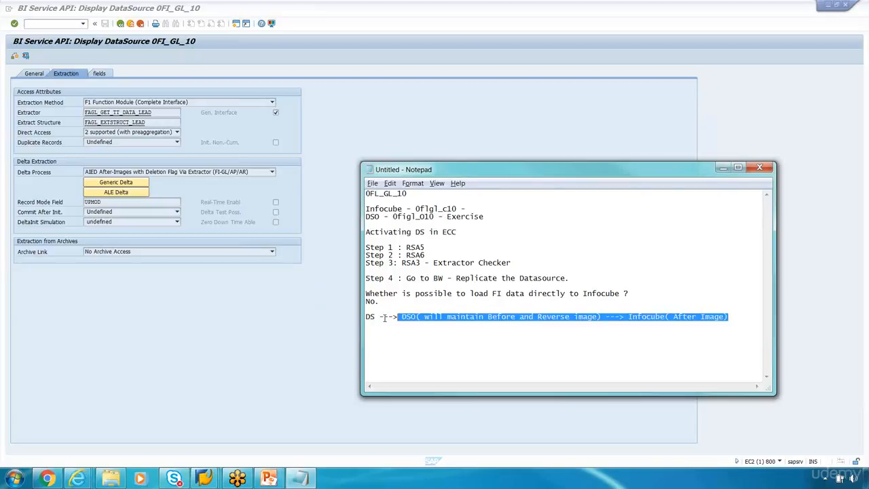
left_click(513, 333)
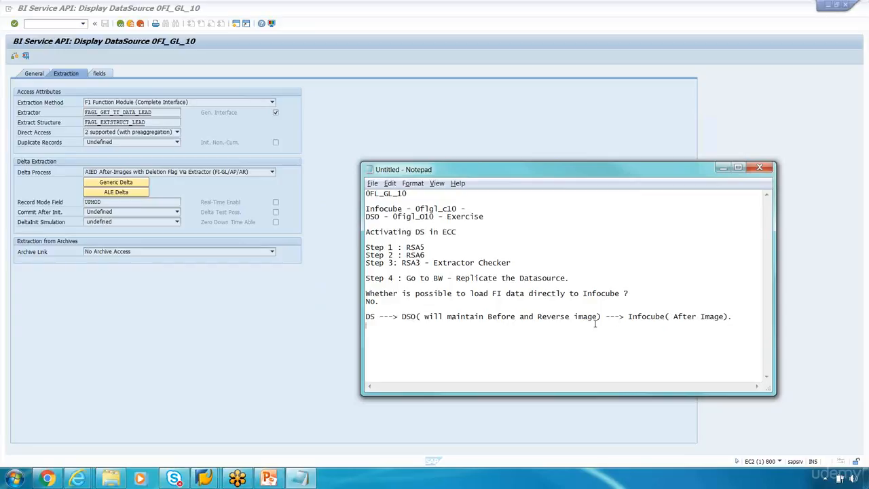
left_click_drag(601, 316, 439, 317)
left_click(666, 317)
left_click(377, 317)
left_click_drag(602, 316, 576, 316)
left_click_drag(401, 317, 602, 317)
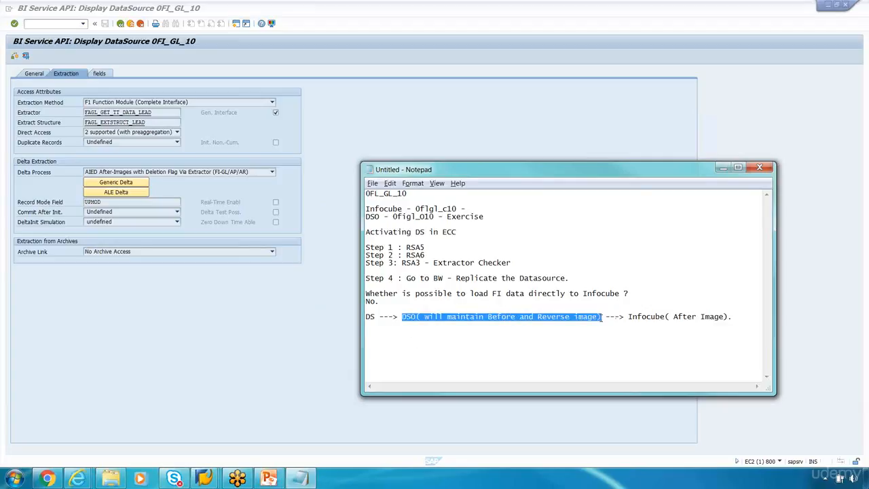
left_click(631, 316)
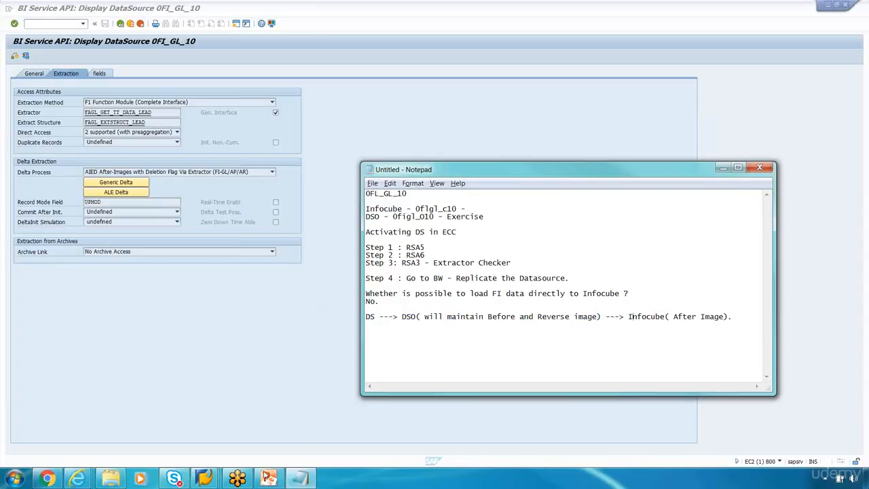
left_click(204, 479)
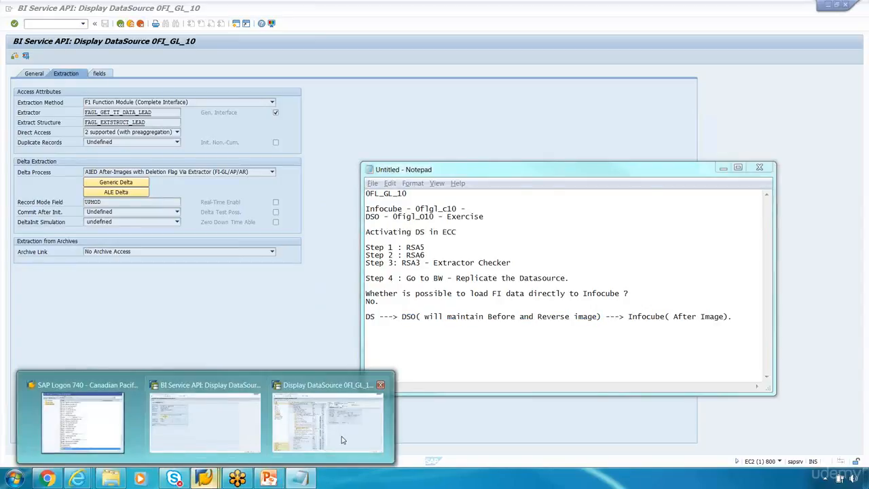
Step: Open BI Content, then show the DataFlow slide tracing 0FI_GL_10 through 0FIGL_O10 to 0FIGL_C10
left_click(326, 422)
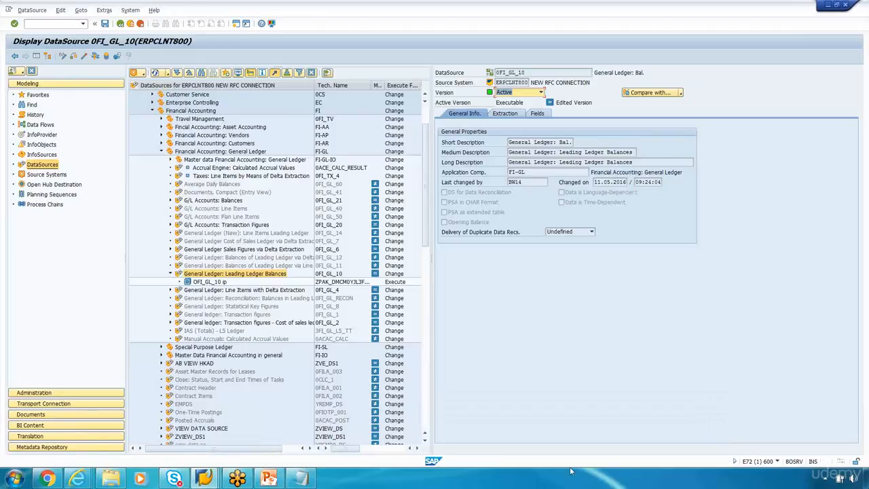
left_click(57, 426)
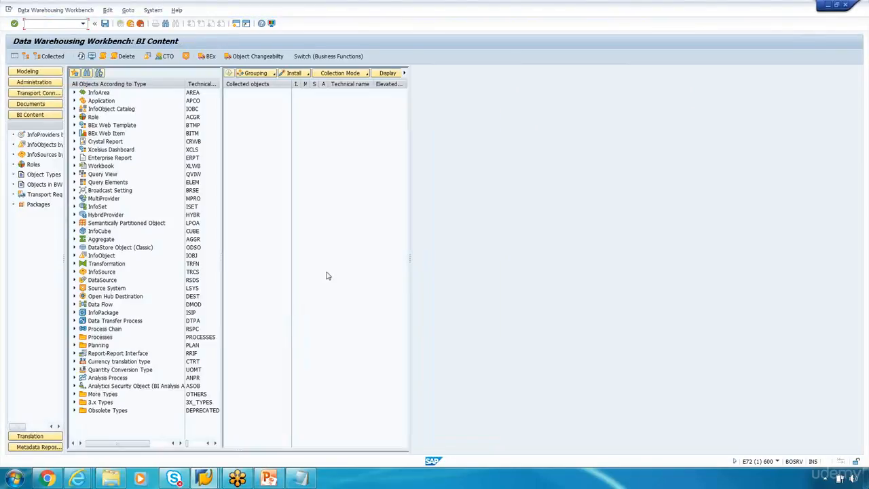
left_click(270, 479)
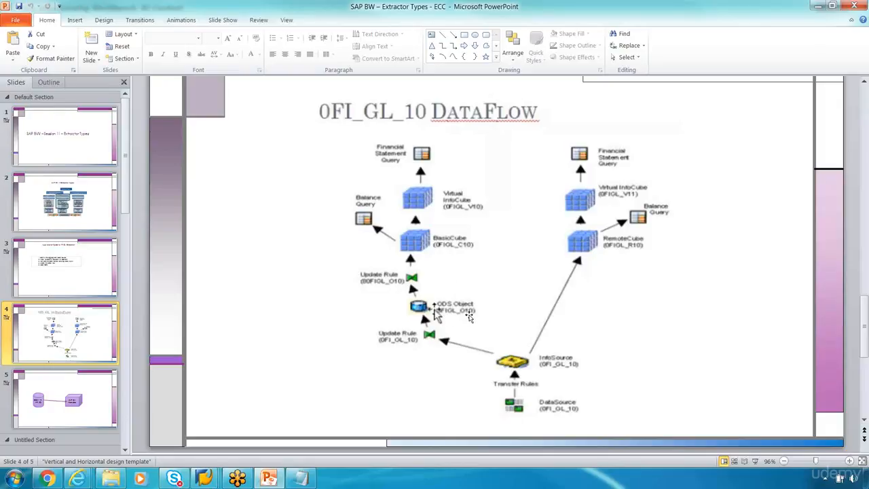
Step: Return to the Display DataSource 0FI_GL_10 workbench and switch it to Modeling
key("alt+Tab")
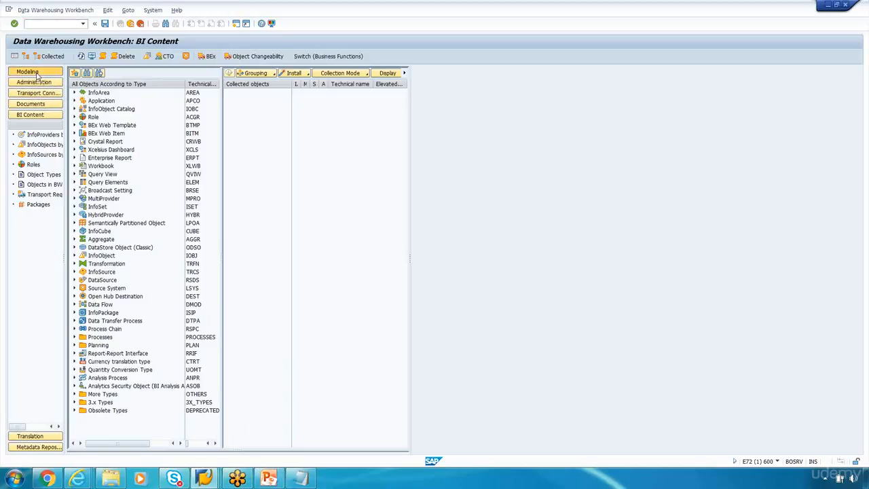
left_click(37, 75)
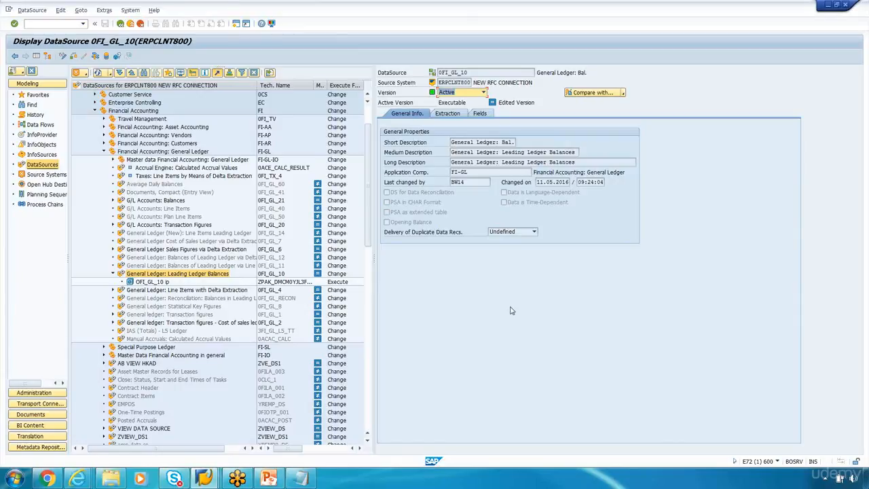
Step: Bring the Notepad notes back in front of SAP GUI
left_click(293, 481)
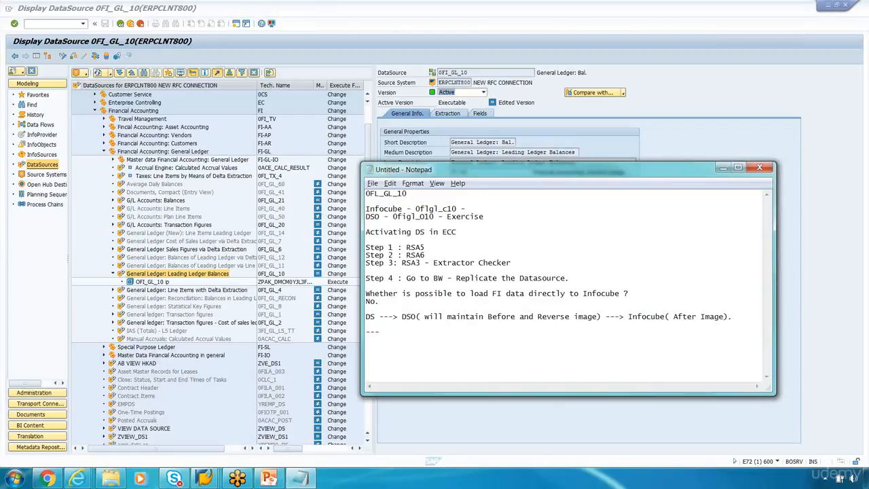
Step: Add the heading 'Important topic' with 'LO Extraction - It will be asked every interview.' below it
type("Important topic")
key("Return")
type("LO Extractipon")
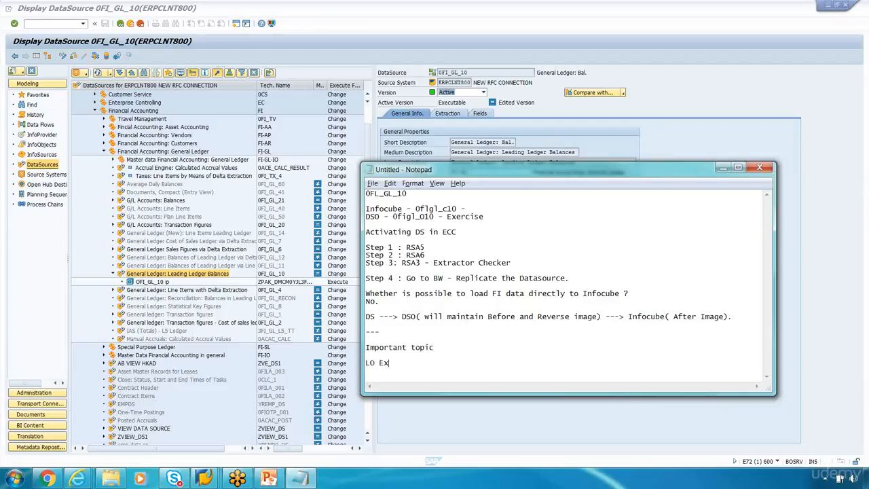
key("BackSpace")
key("BackSpace")
type("- It will be asked e")
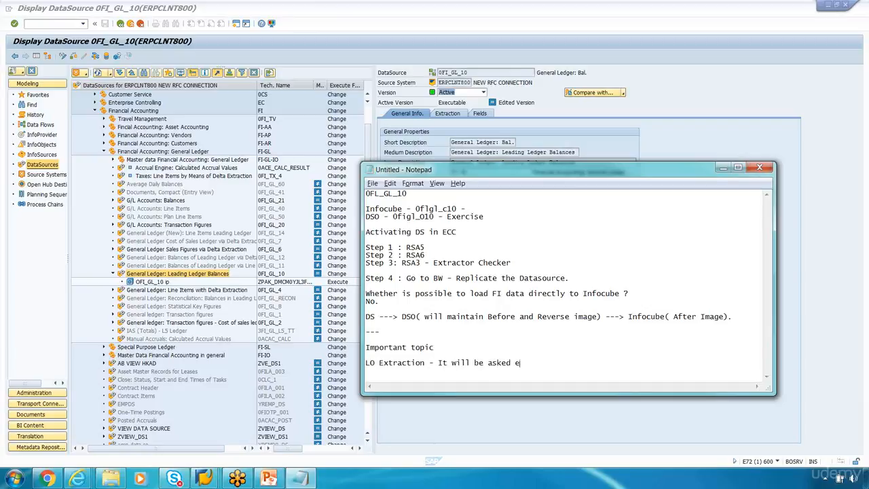
type("very interview.")
left_click(788, 289)
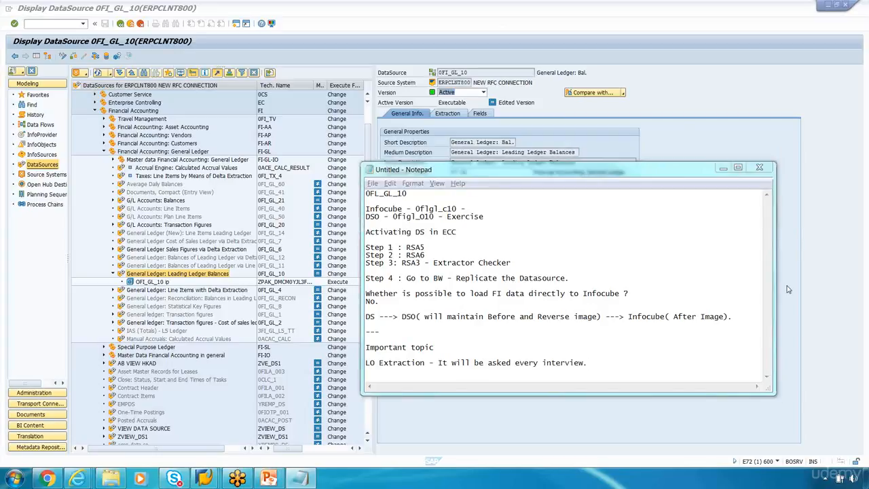